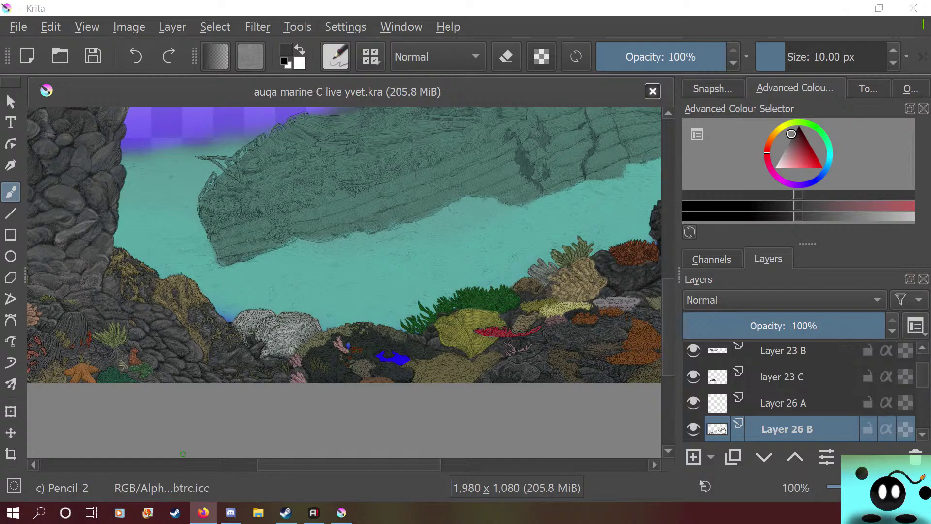
Examine the coral reef painting as a whole and up close, focusing on the large red-orange coral near the lower right corner.
left_click(183, 454)
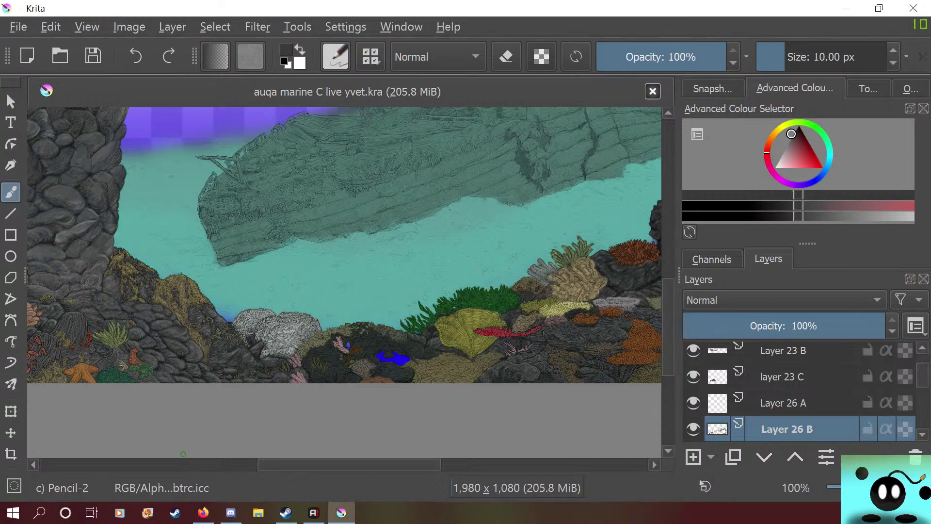
left_click_drag(291, 464, 381, 463)
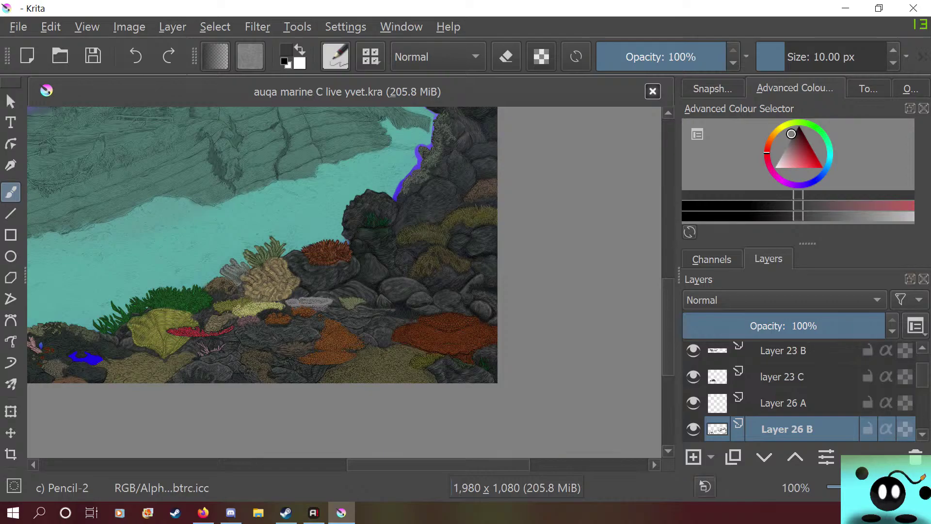
scroll(470, 291, "up", 3)
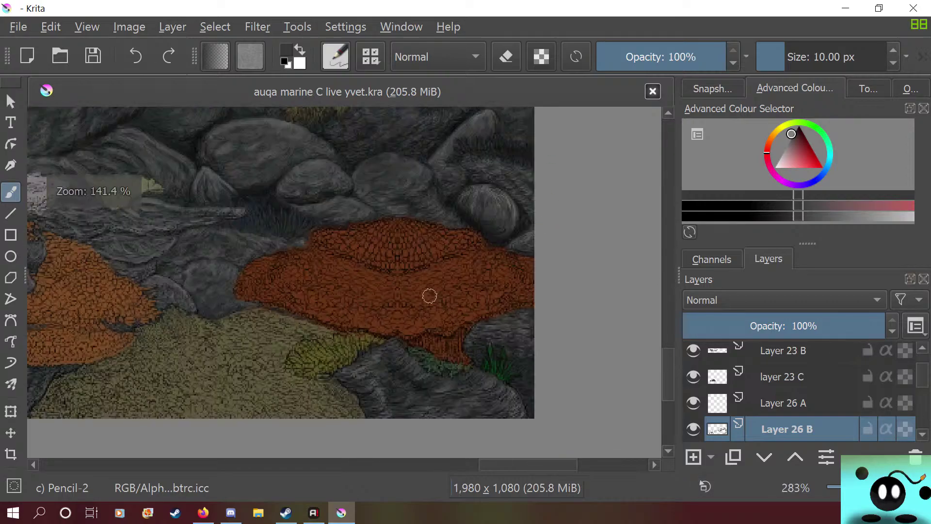
scroll(429, 293, "up", 2)
scroll(412, 233, "down", 3)
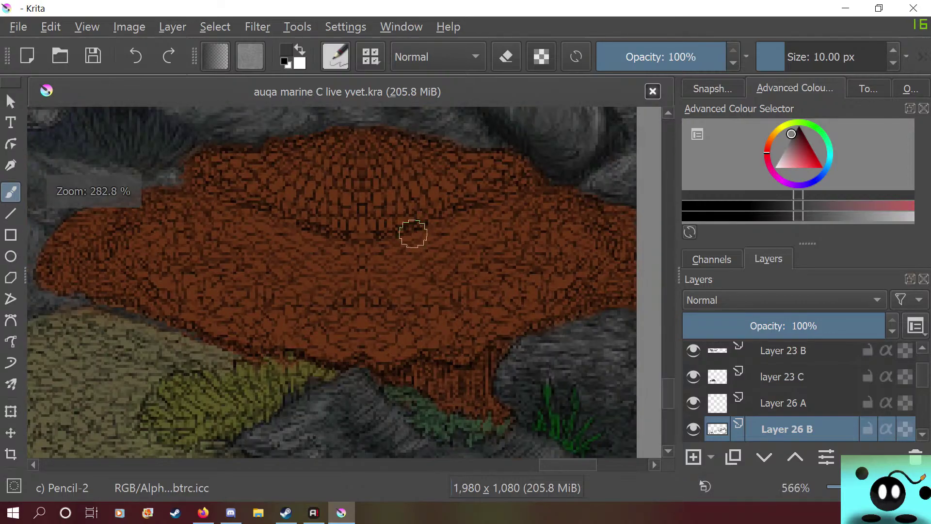
scroll(322, 264, "down", 3)
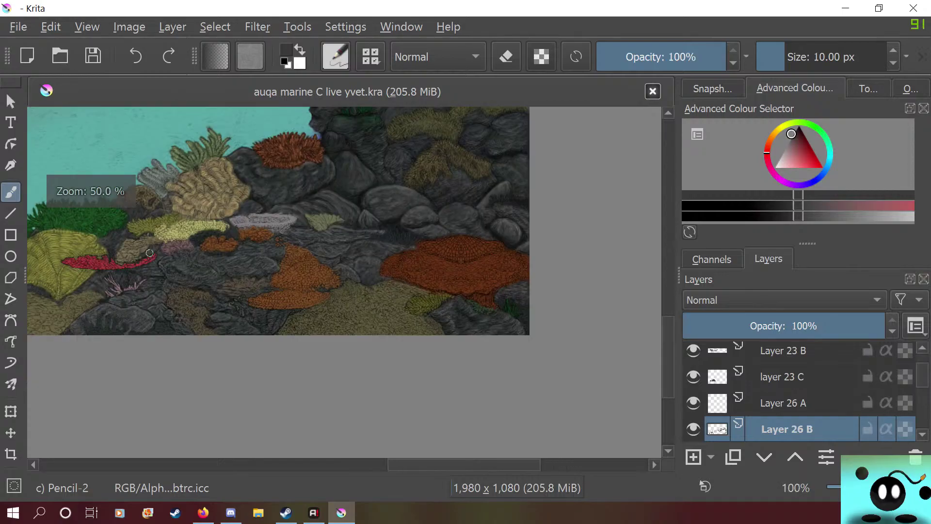
scroll(365, 293, "up", 1)
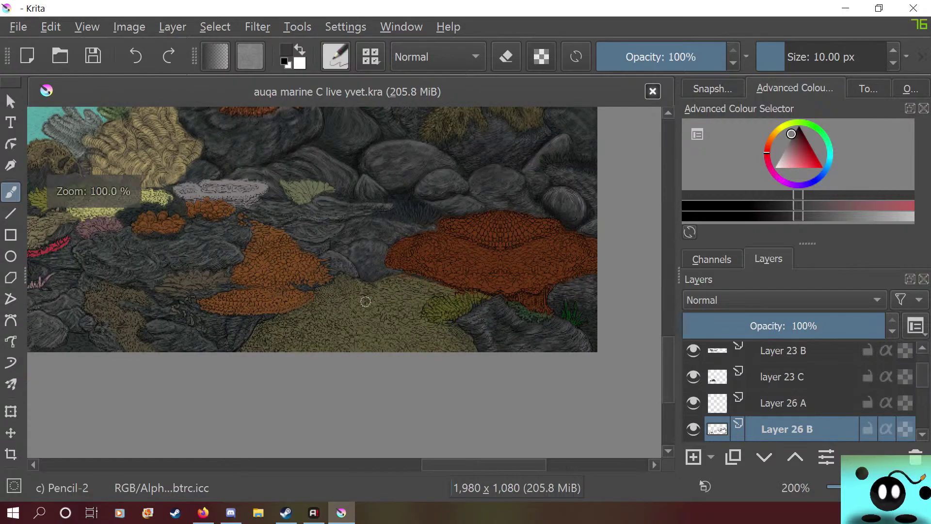
scroll(430, 255, "up", 1)
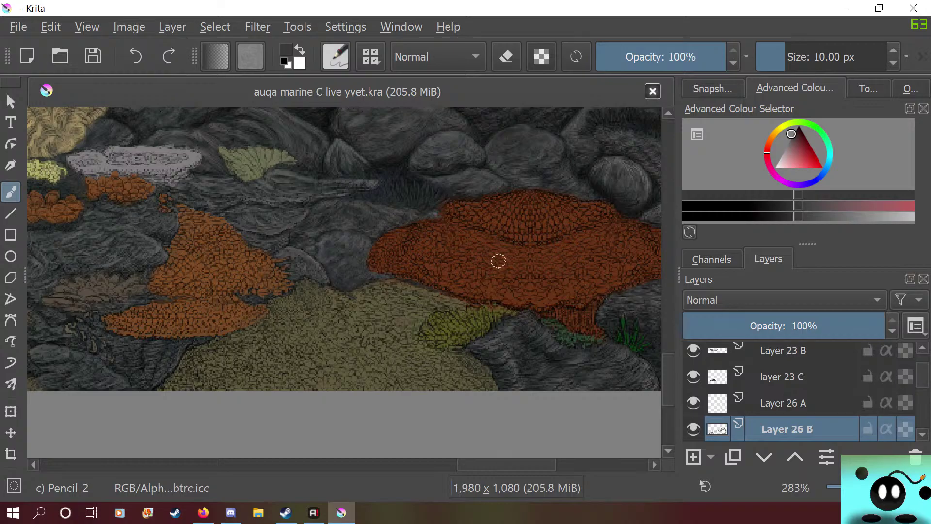
scroll(495, 249, "down", 1)
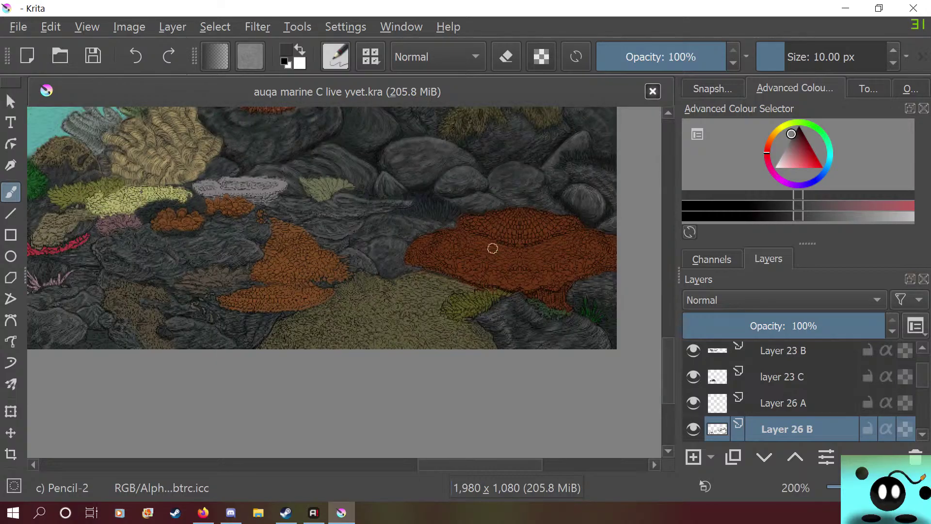
scroll(494, 248, "down", 3)
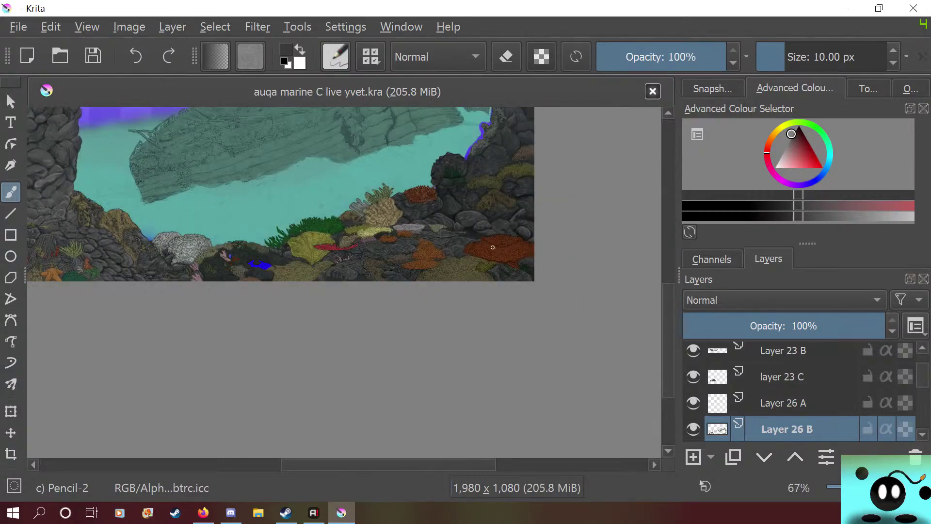
scroll(189, 262, "up", 2)
scroll(264, 270, "down", 5)
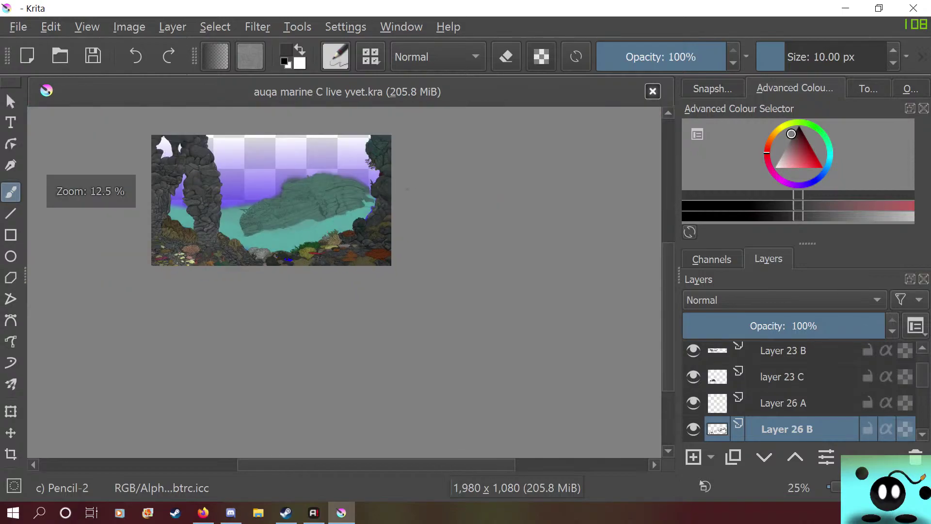
scroll(407, 187, "up", 3)
scroll(346, 218, "up", 3)
scroll(322, 291, "down", 4)
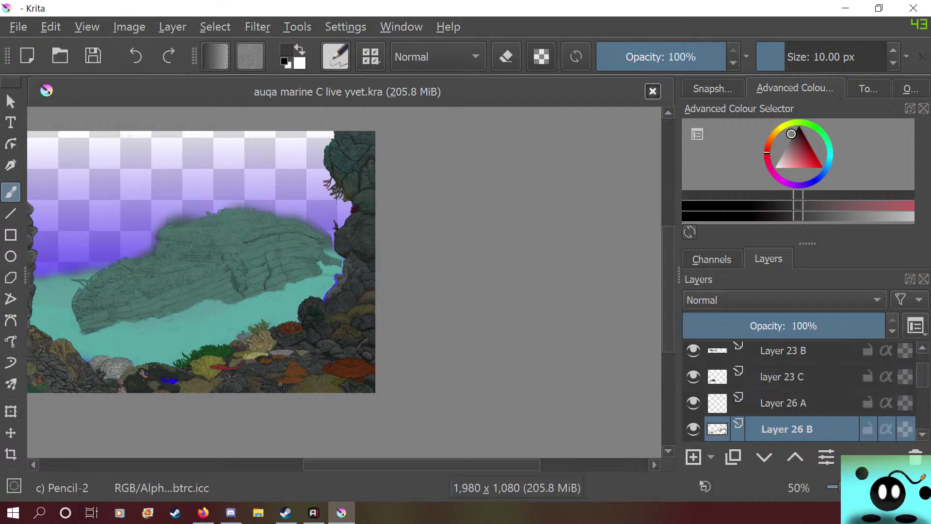
scroll(342, 361, "up", 6)
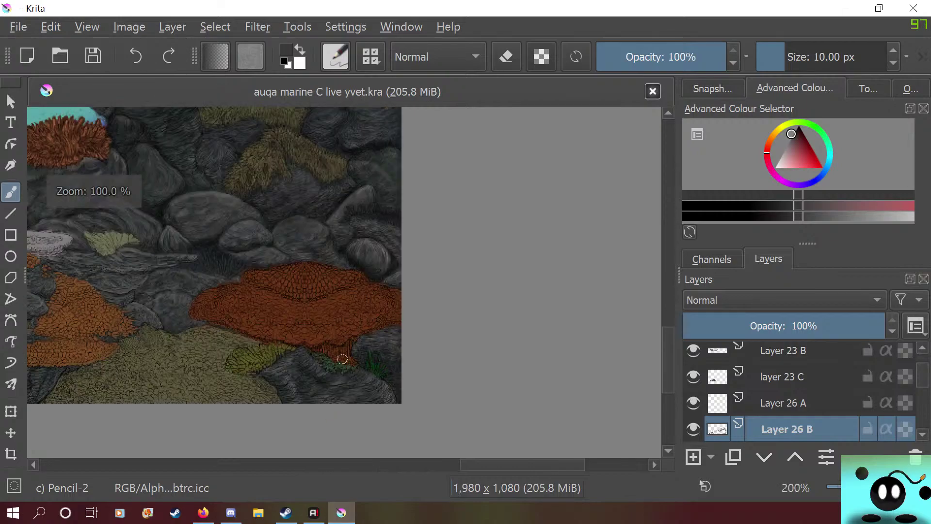
scroll(330, 332, "up", 1)
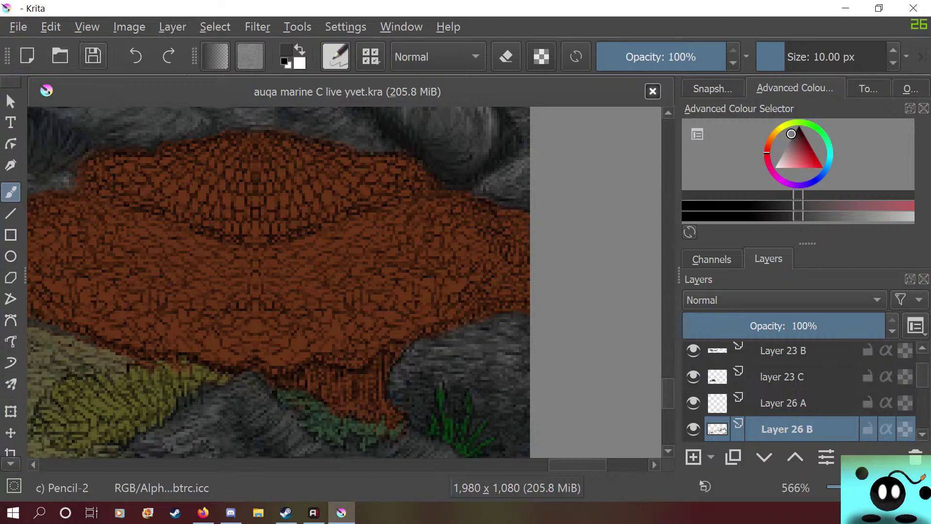
left_click(129, 26)
left_click(142, 72)
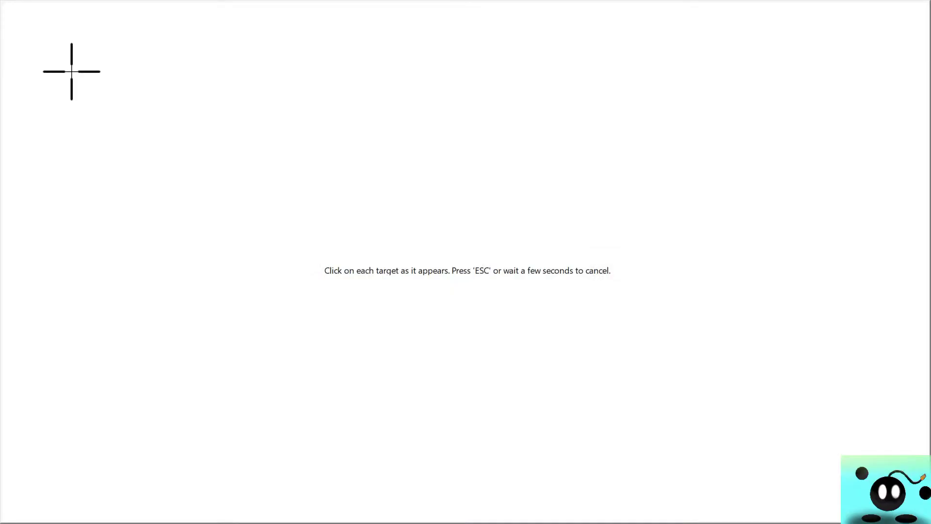
Calibrate the pen display by marking all four corner targets, and accept the calibration.
left_click(72, 71)
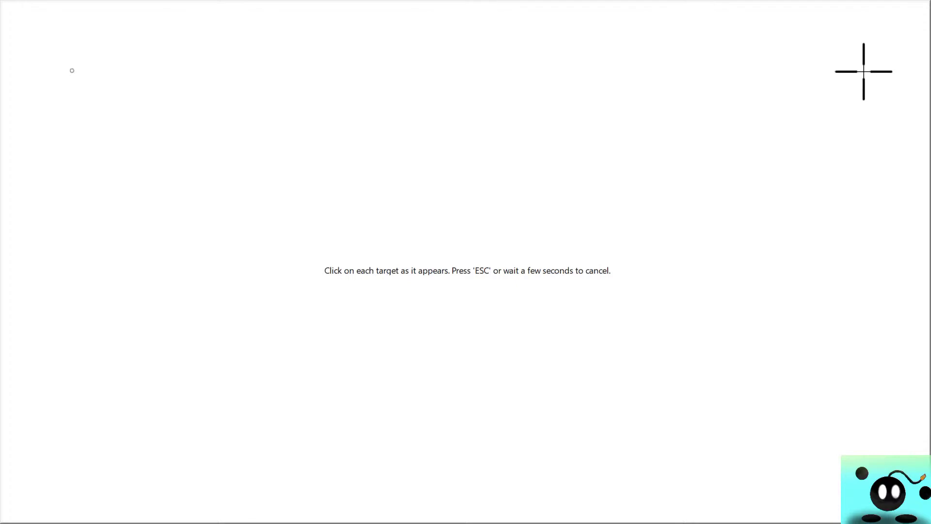
left_click(863, 72)
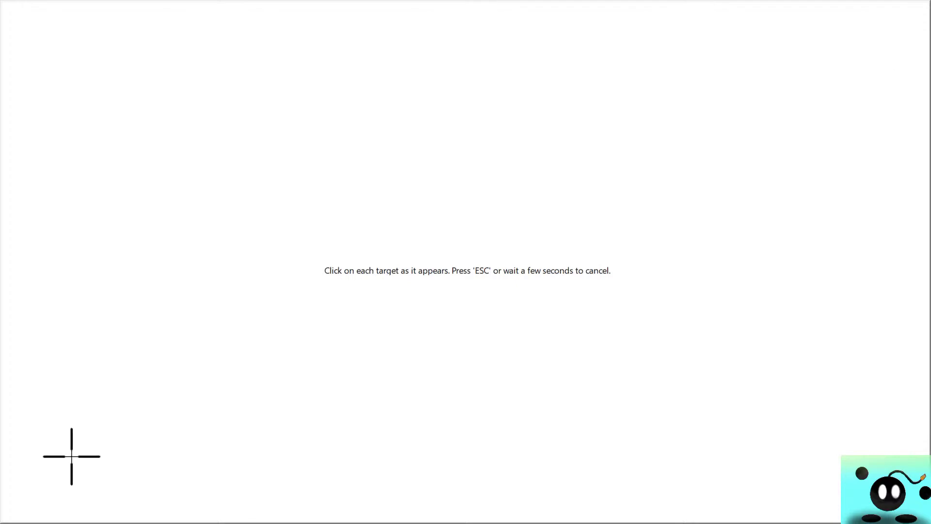
left_click(71, 456)
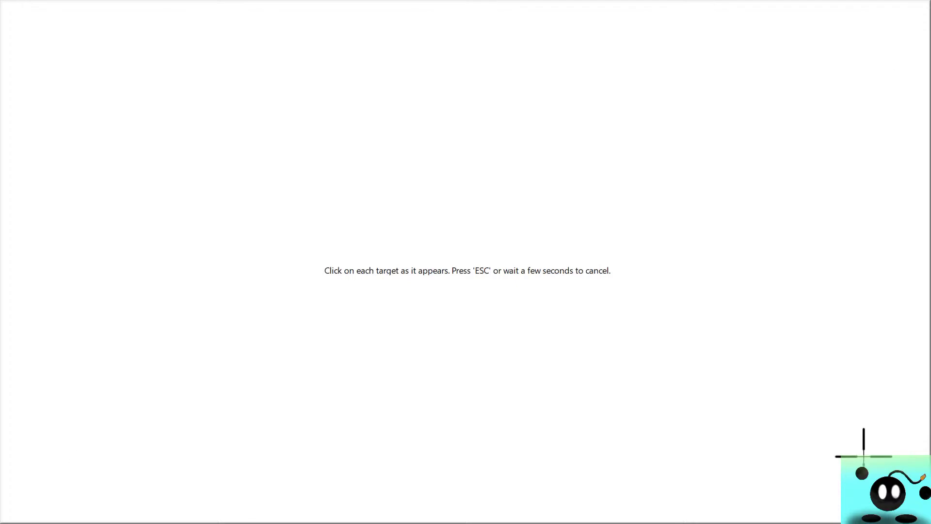
left_click(864, 456)
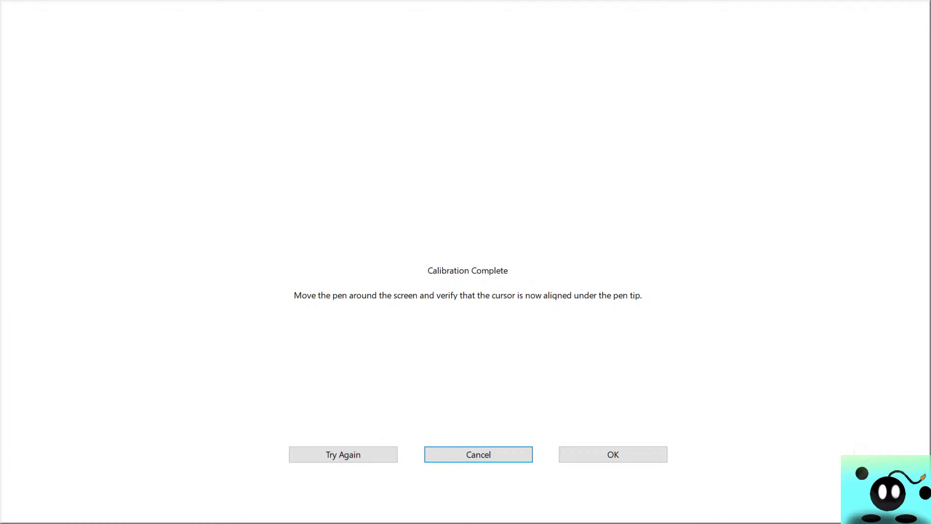
left_click(610, 455)
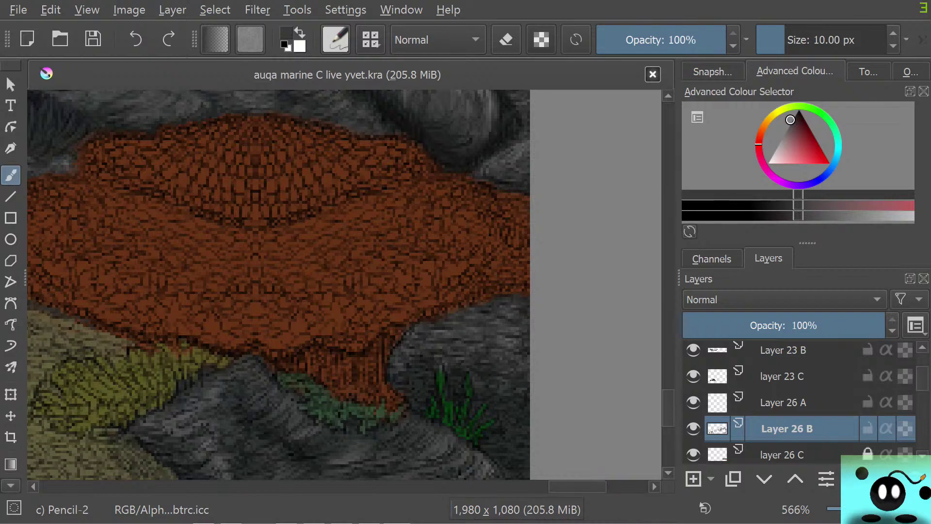
Sample the large coral's red-orange base colour from the canvas and shift the brush colour to a lighter orange.
left_click(10, 485)
left_click(10, 466)
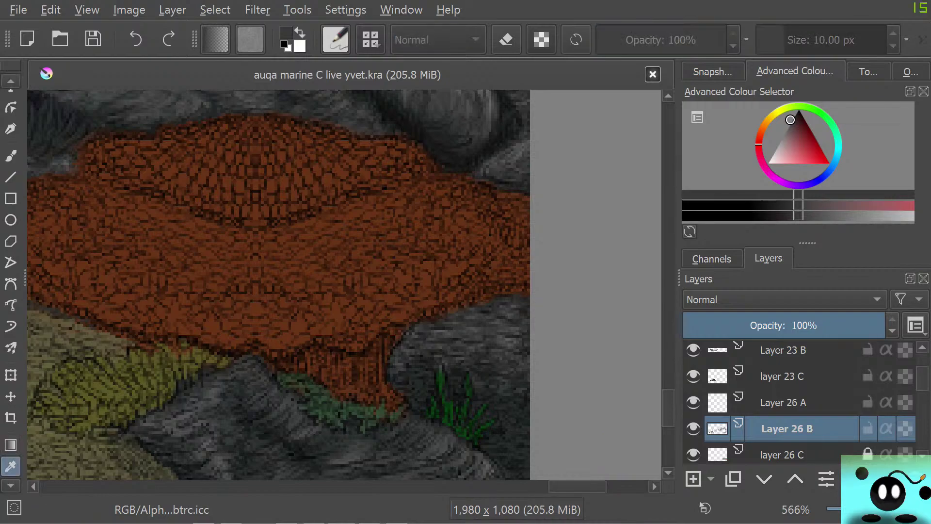
left_click(271, 276)
left_click(11, 155)
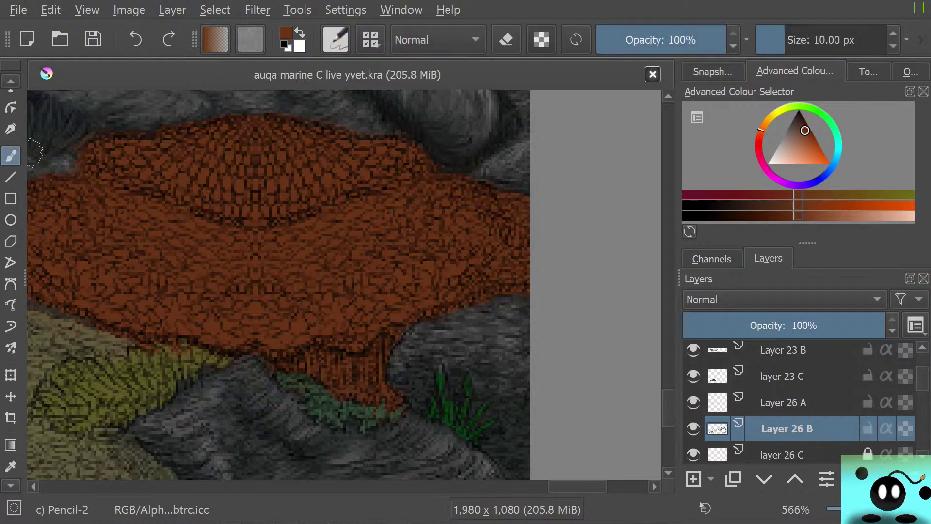
right_click(246, 304)
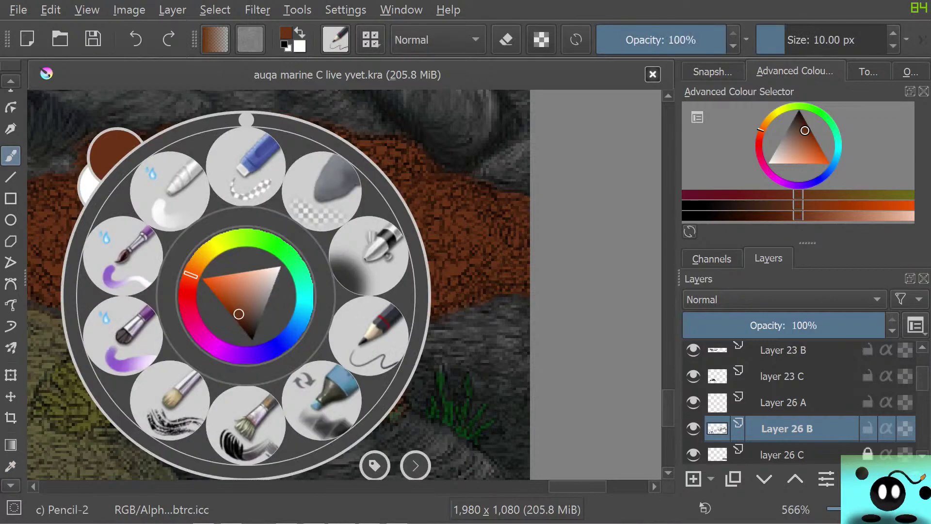
left_click_drag(238, 314, 232, 300)
right_click(230, 302)
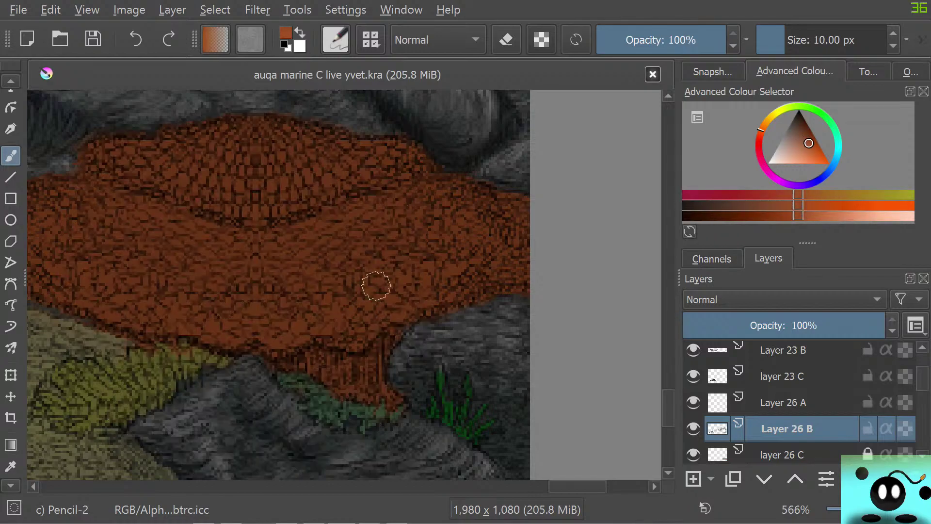
Make a trial stroke just above the coral's stalk and set the brush size to 4.53 px.
mouse_move(374, 324)
left_mouse_down()
mouse_move(343, 341)
mouse_move(357, 327)
left_mouse_up()
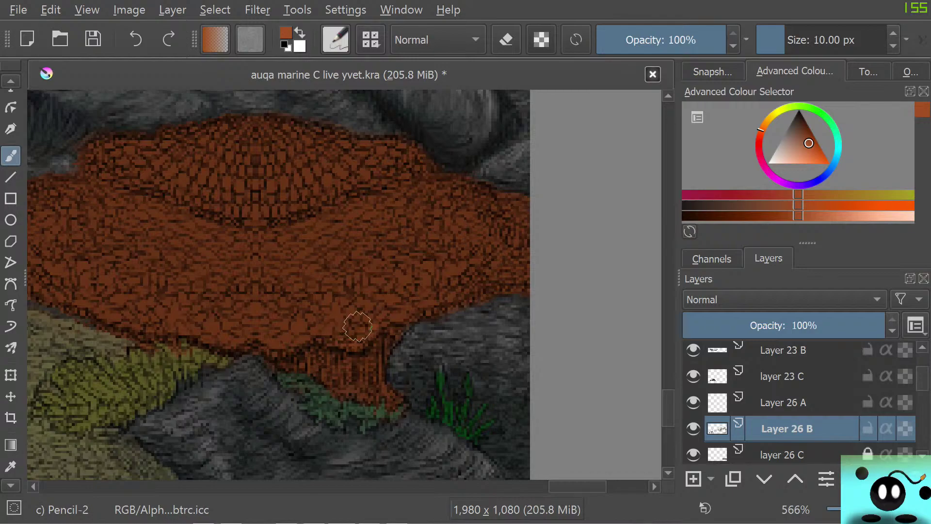
key("bracketleft")
key("bracketleft")
key("bracketleft")
key("bracketleft")
key("bracketleft")
key("bracketleft")
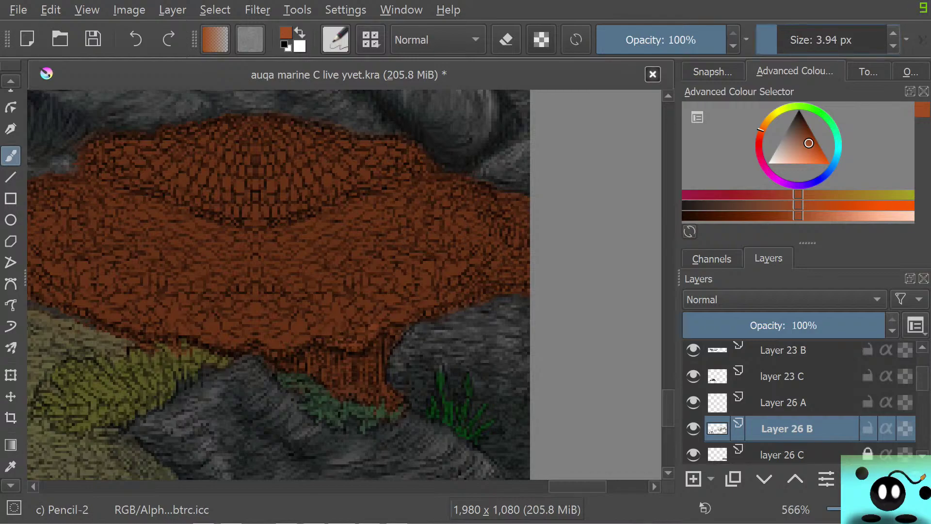
key("bracketright")
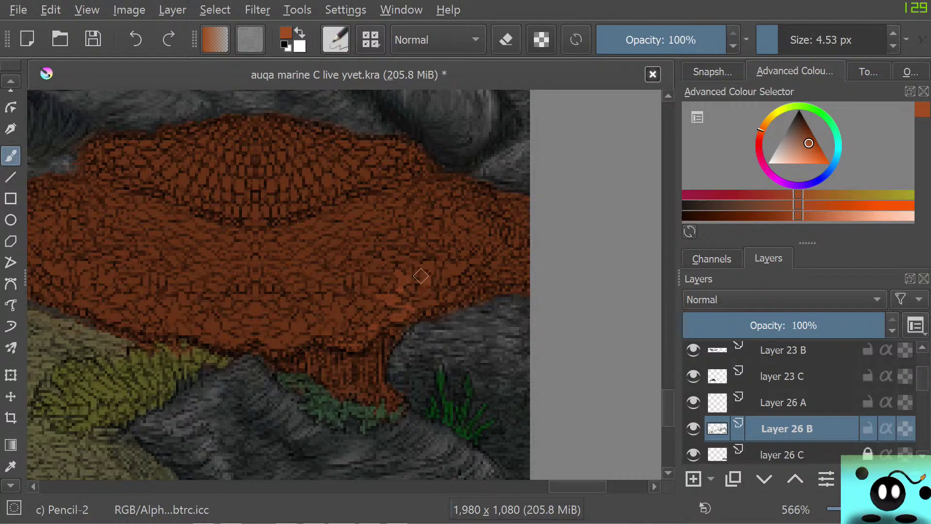
Paint lighter orange highlights on the scales of the coral's upper dome and its side edges, plus a few on the lower right body.
left_click_drag(442, 273, 458, 268)
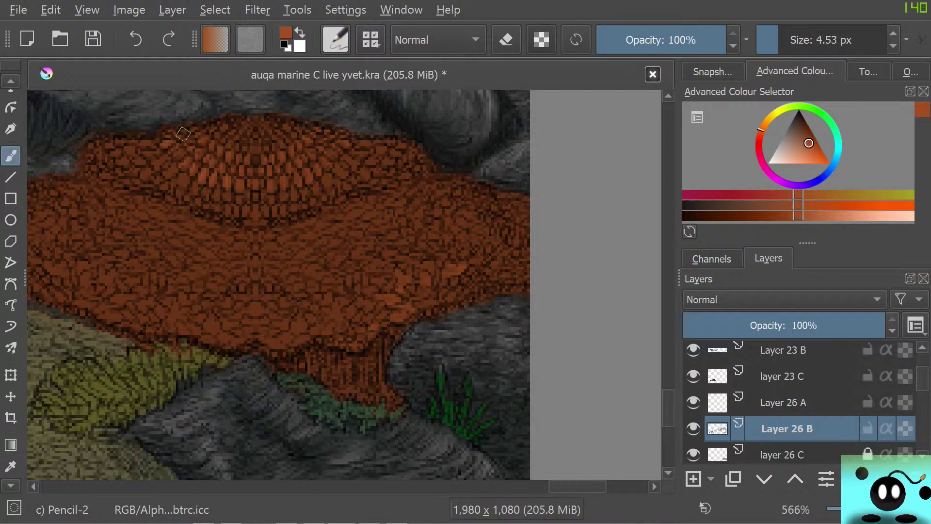
mouse_move(184, 132)
left_mouse_down()
mouse_move(176, 138)
mouse_move(207, 137)
left_mouse_up()
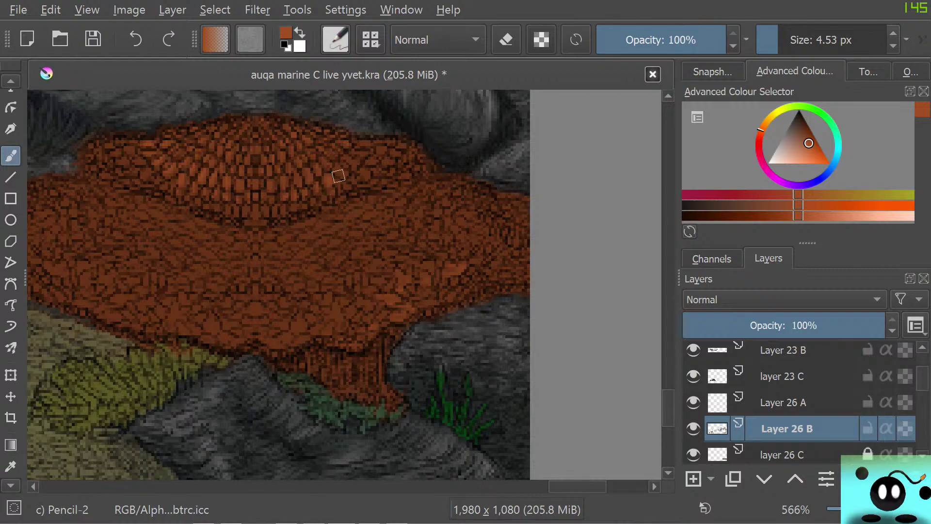
left_click_drag(339, 174, 334, 183)
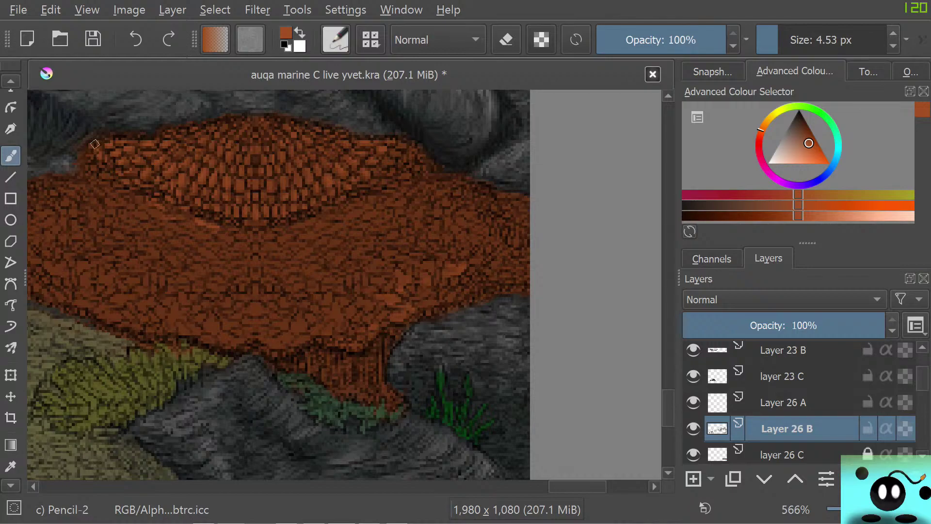
left_click_drag(93, 142, 90, 166)
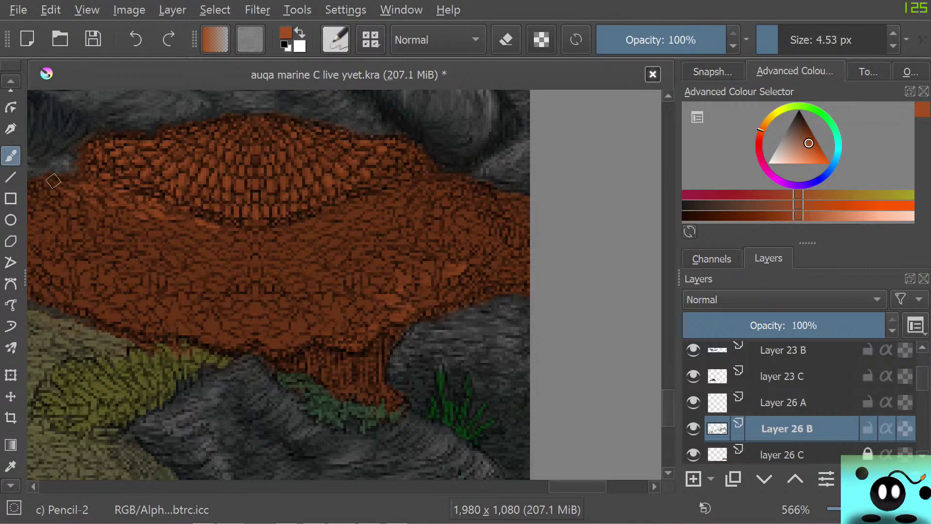
Paint lighter orange highlights between the dark lines across the left half of the coral's wide lower body.
left_click_drag(578, 487, 557, 487)
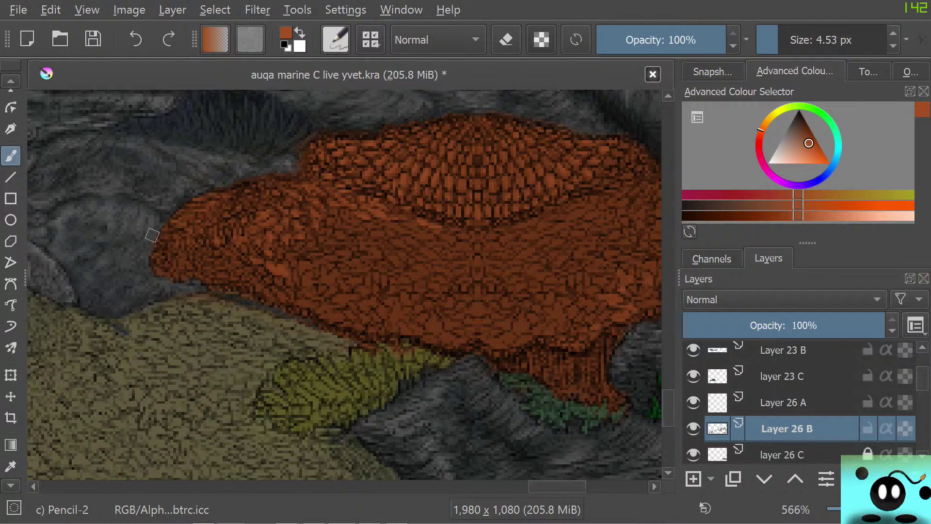
left_click_drag(155, 265, 211, 282)
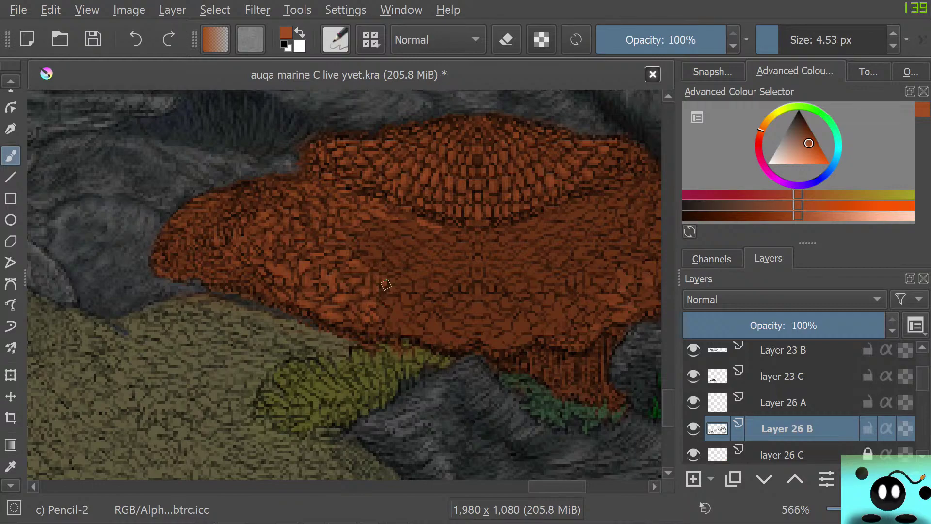
left_click_drag(386, 285, 378, 272)
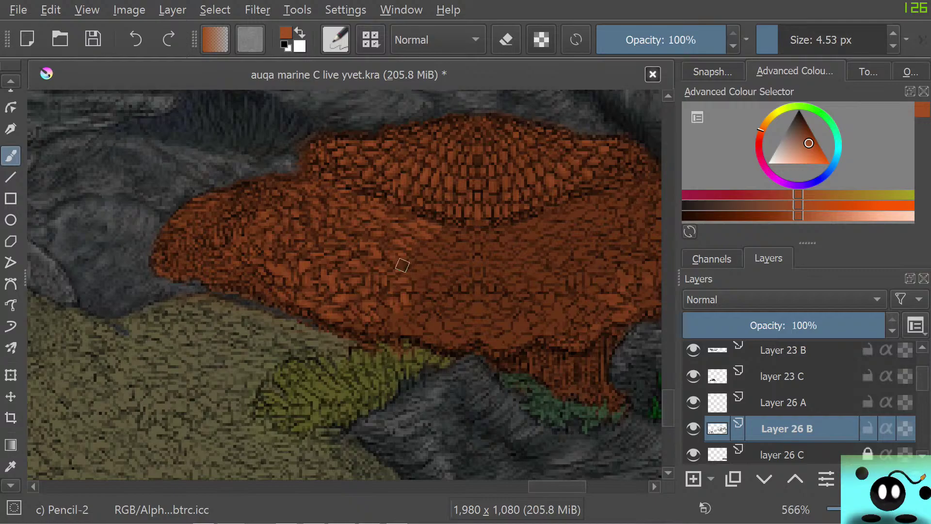
right_click(393, 299)
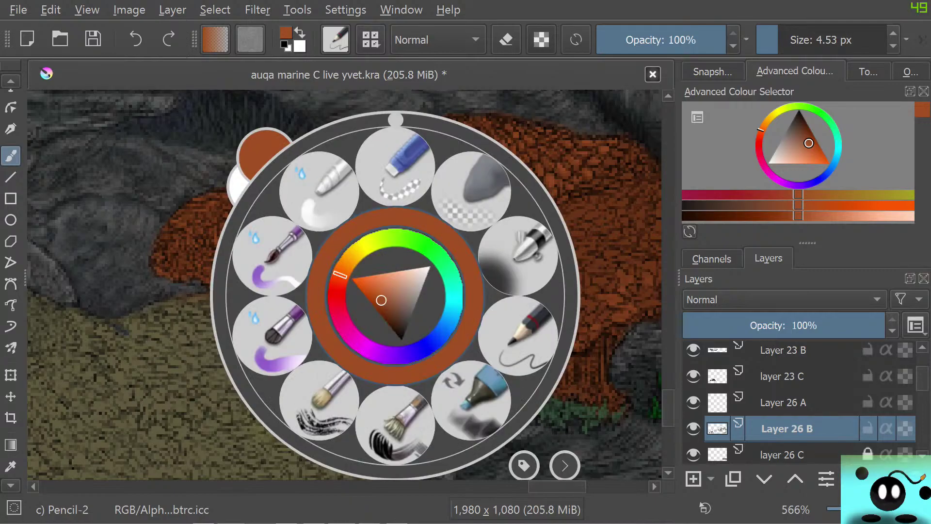
left_click(251, 108)
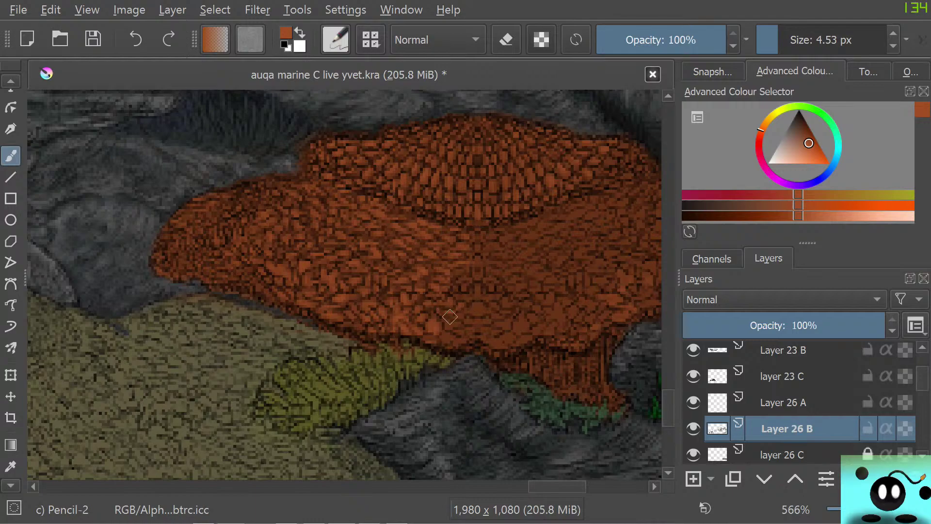
Paint lighter orange highlights on the scales across the centre and right half of the coral's lower body and on its stalk.
left_click_drag(465, 310, 490, 309)
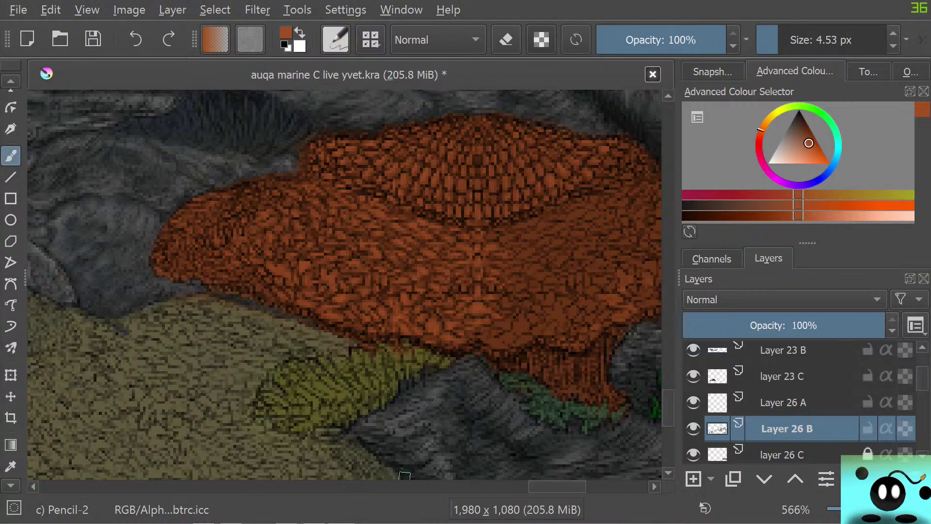
left_click_drag(405, 475, 236, 475)
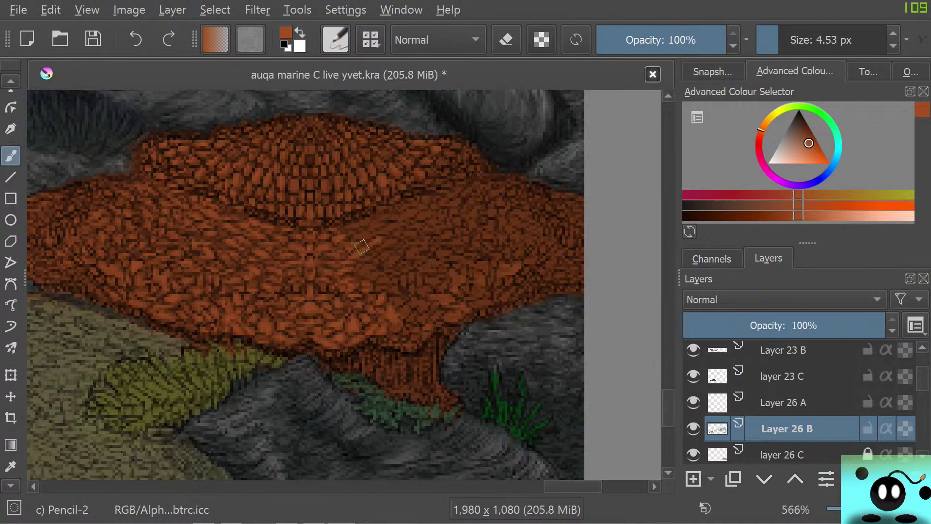
mouse_move(351, 255)
left_mouse_down()
mouse_move(370, 234)
mouse_move(352, 236)
mouse_move(394, 229)
mouse_move(369, 227)
mouse_move(379, 221)
mouse_move(365, 229)
mouse_move(408, 212)
left_mouse_up()
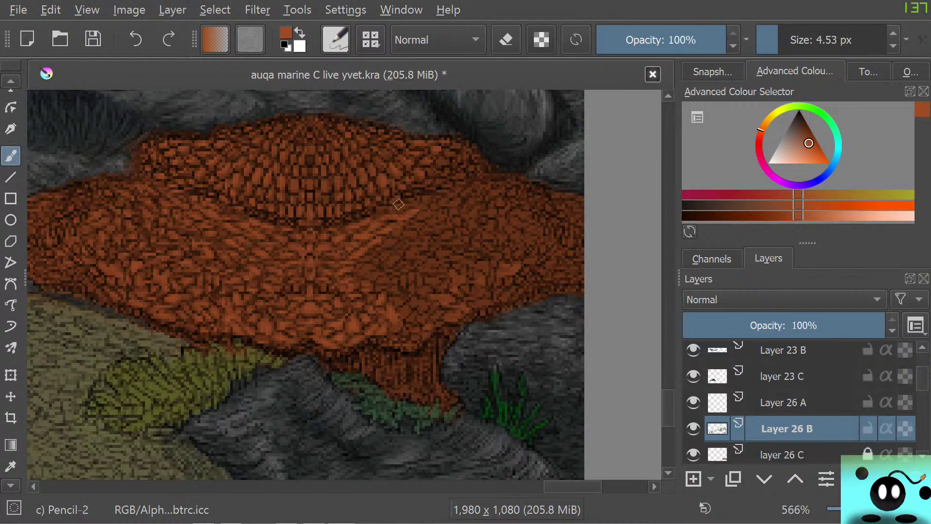
mouse_move(399, 209)
left_mouse_down()
mouse_move(431, 196)
mouse_move(420, 217)
left_mouse_up()
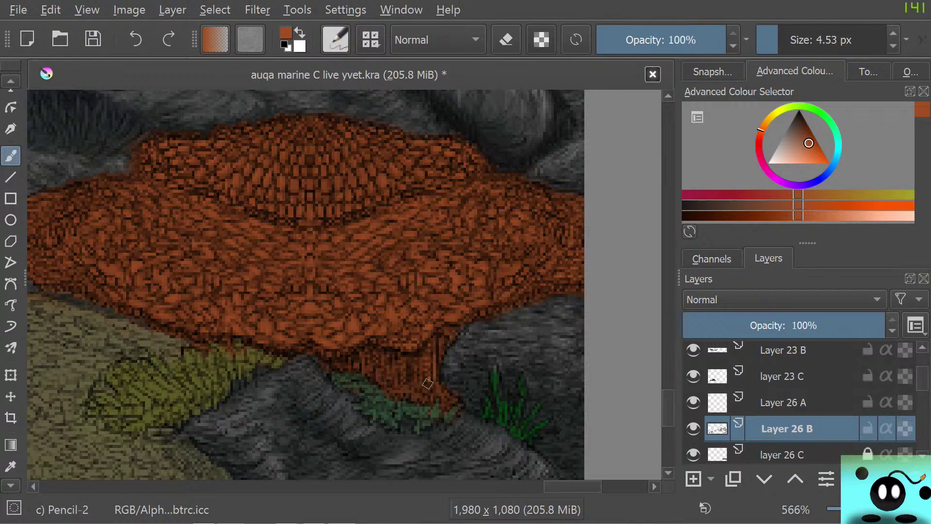
left_click_drag(406, 373, 363, 357)
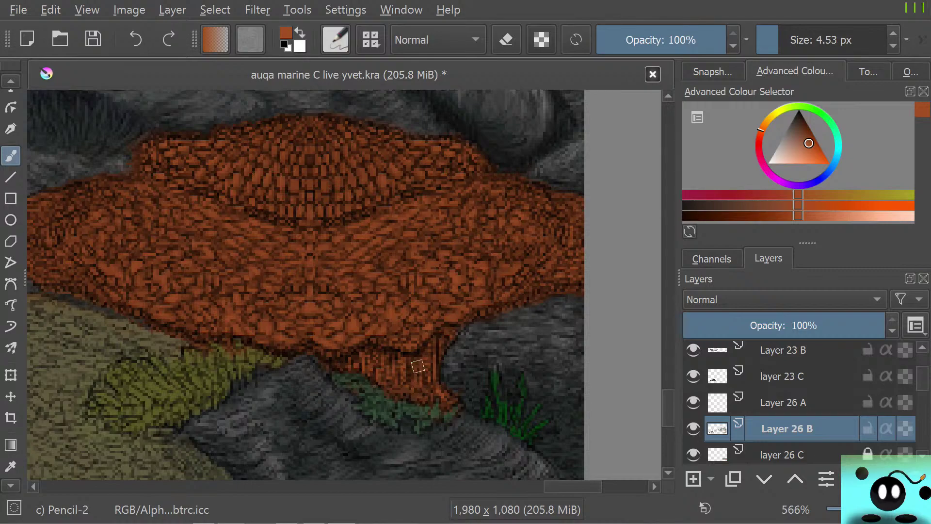
Shift the brush colour to a brighter orange and paint highlights along the body scales just beneath the coral's dome.
left_click_drag(562, 487, 529, 487)
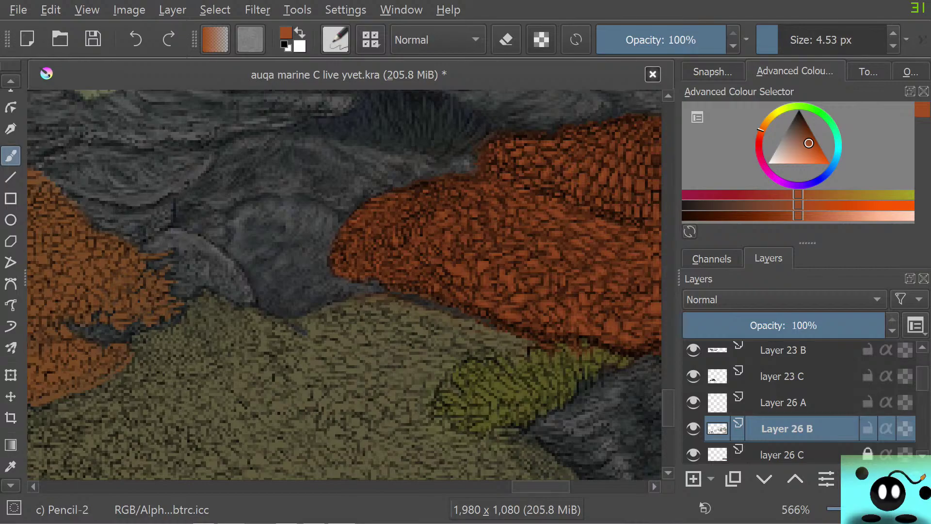
left_click_drag(541, 487, 570, 486)
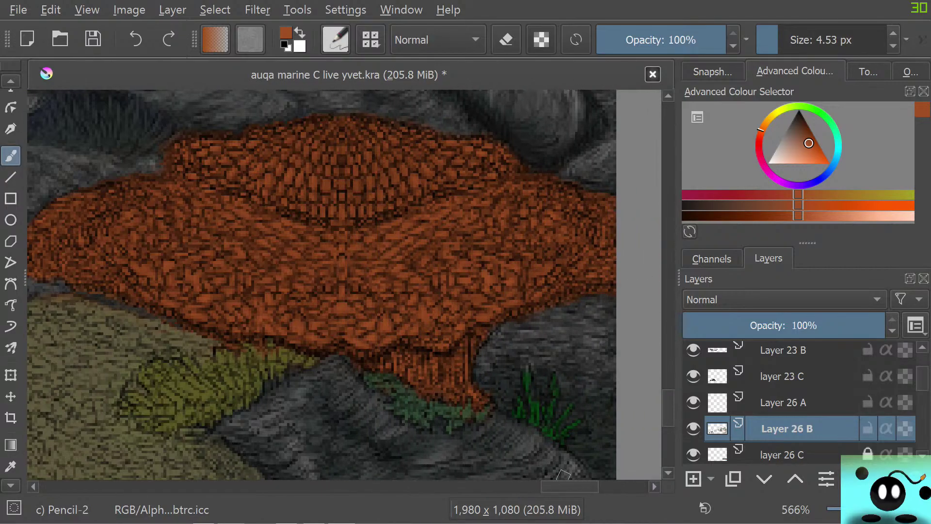
right_click(280, 295)
left_click_drag(266, 300, 256, 289)
left_click(136, 102)
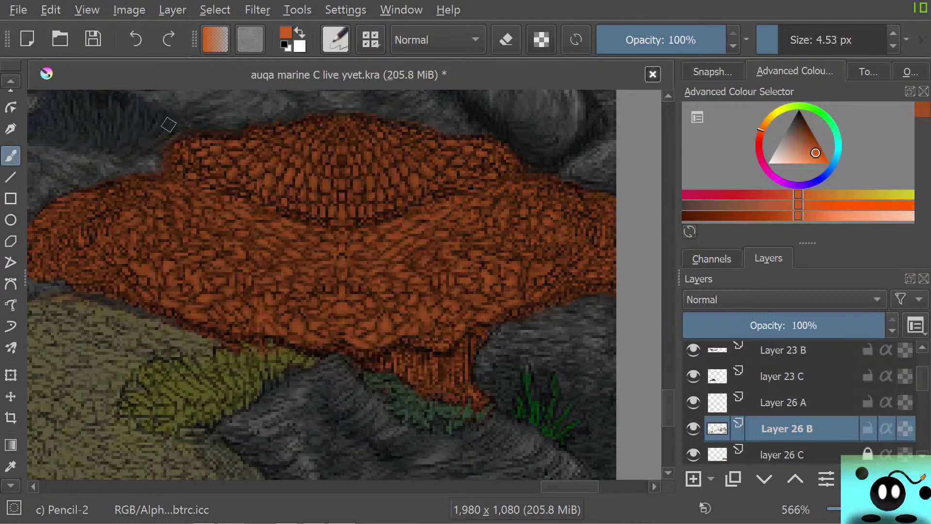
left_click_drag(329, 245, 369, 238)
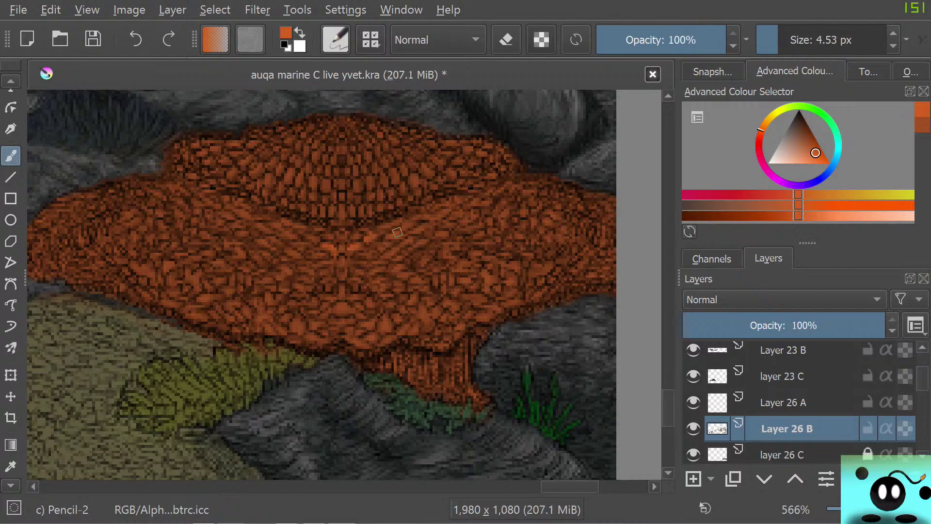
mouse_move(420, 224)
left_mouse_down()
mouse_move(439, 212)
mouse_move(418, 215)
left_mouse_up()
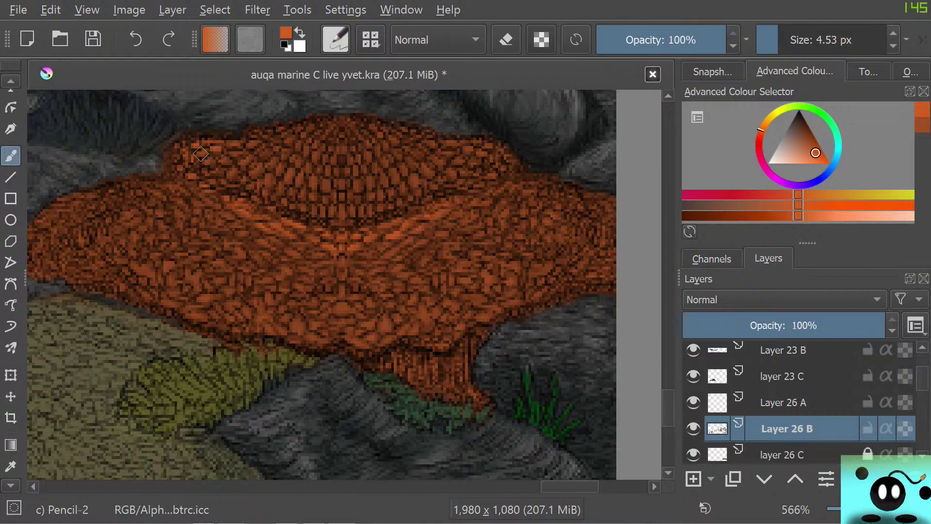
Paint brighter orange highlights on the scales of the coral's dome and the left part of its lower body.
left_click_drag(198, 162, 231, 171)
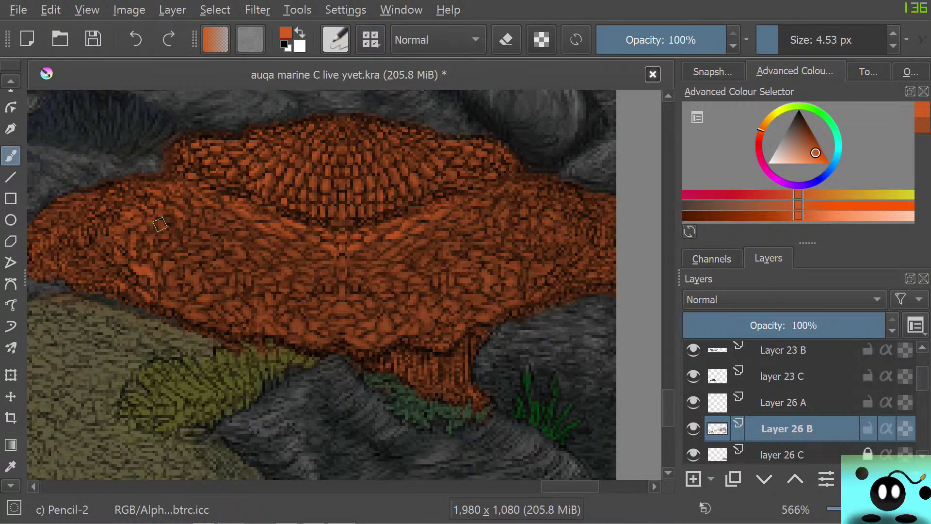
left_click_drag(158, 229, 156, 216)
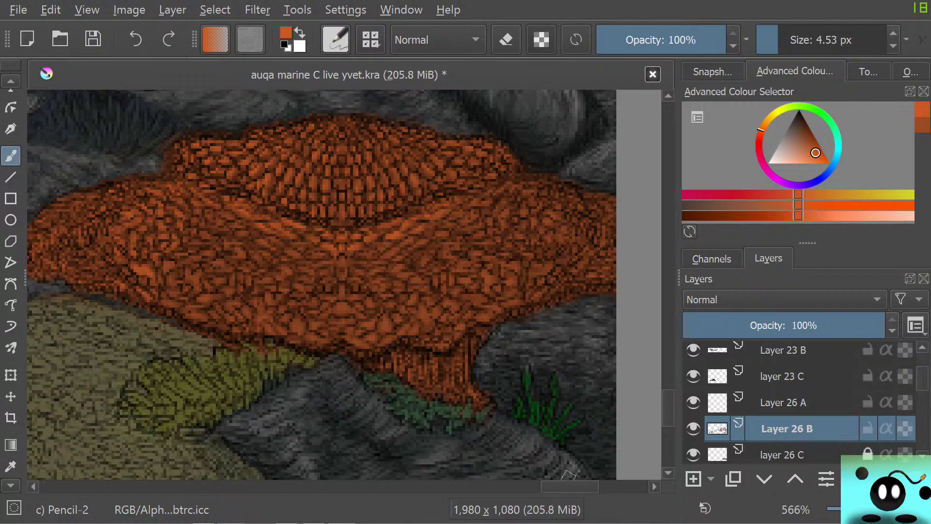
left_click_drag(568, 487, 543, 486)
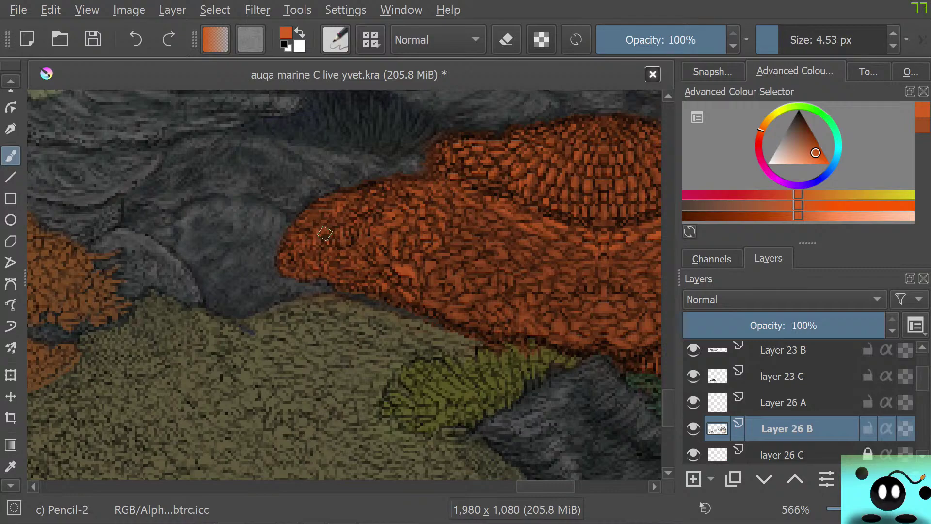
Extend the brighter orange highlights across the centre and right half of the coral's lower body.
mouse_move(548, 486)
left_mouse_down()
mouse_move(587, 486)
mouse_move(560, 486)
left_mouse_up()
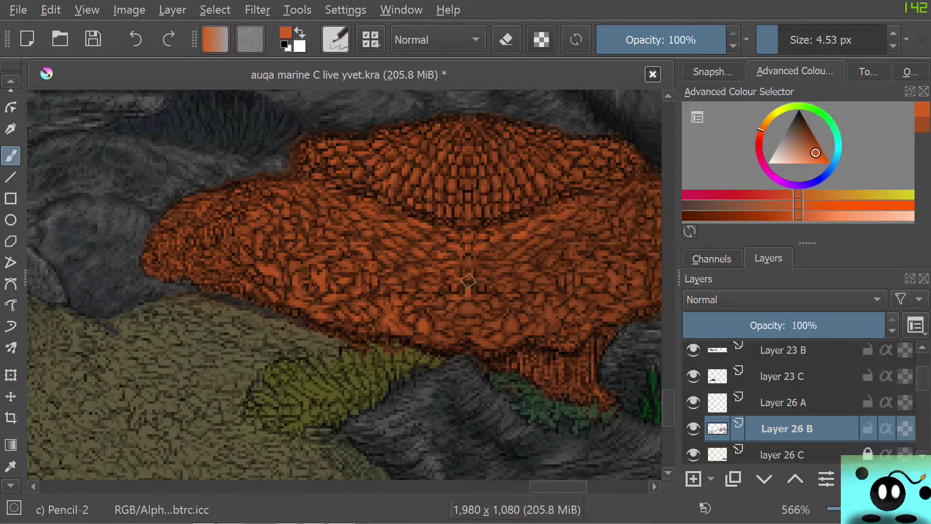
left_click(463, 308)
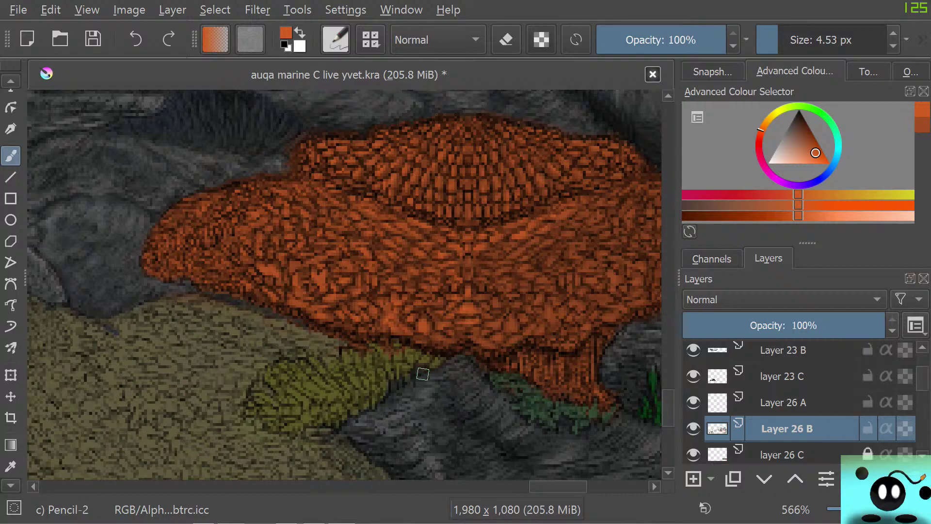
left_click_drag(557, 487, 571, 487)
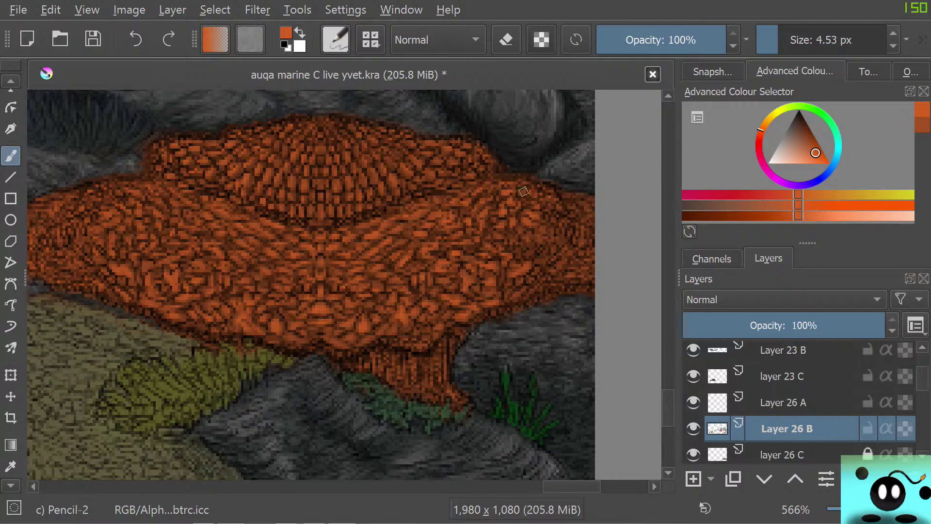
left_click_drag(511, 242, 514, 235)
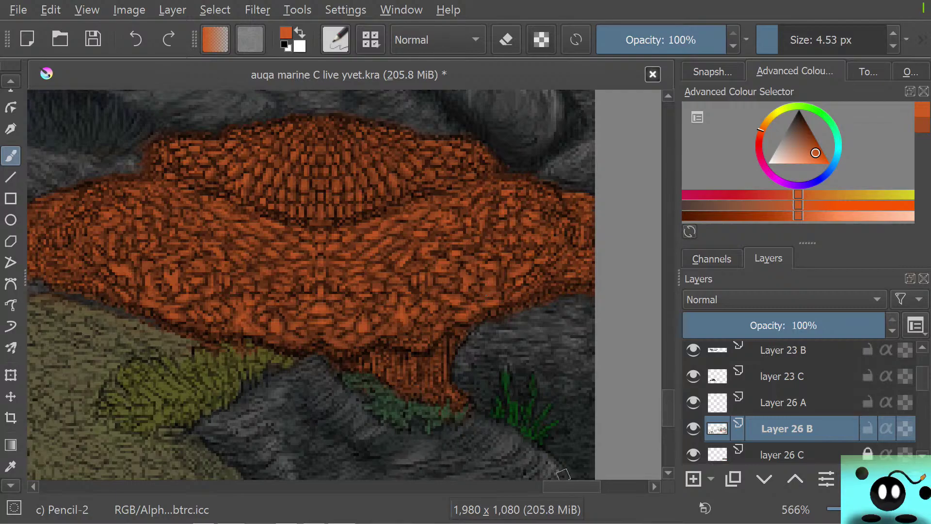
Shift the brush colour to a more vivid orange and add a few accents on the left and lower scales of the coral's body.
mouse_move(565, 486)
left_mouse_down()
mouse_move(522, 486)
mouse_move(531, 487)
left_mouse_up()
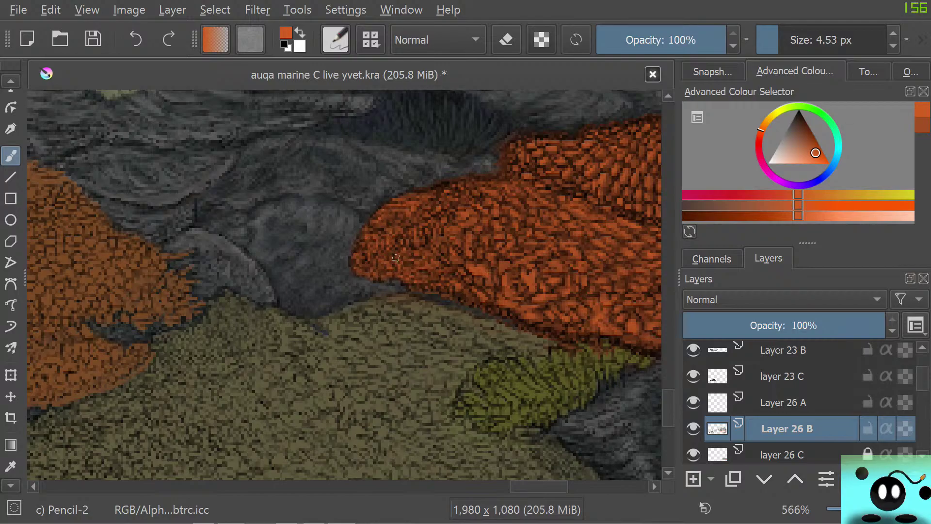
right_click(361, 271)
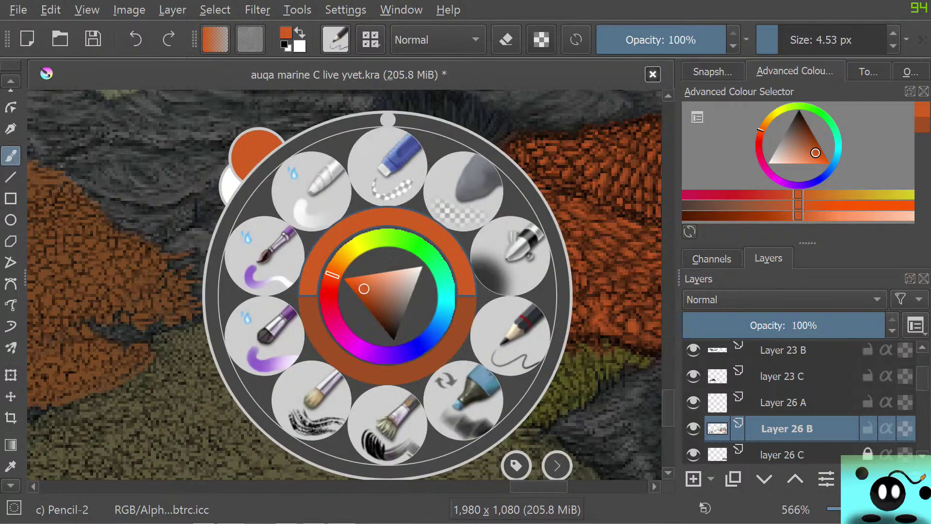
left_click_drag(363, 288, 355, 284)
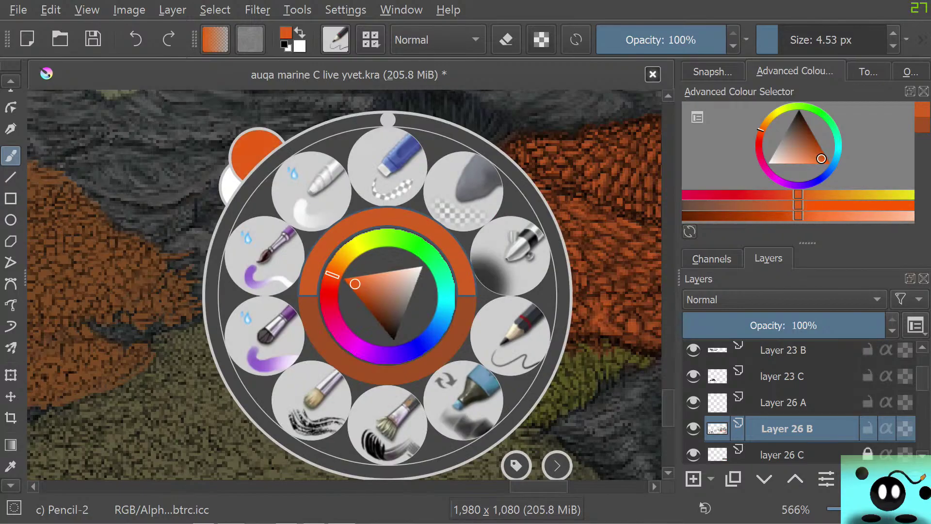
left_click(374, 95)
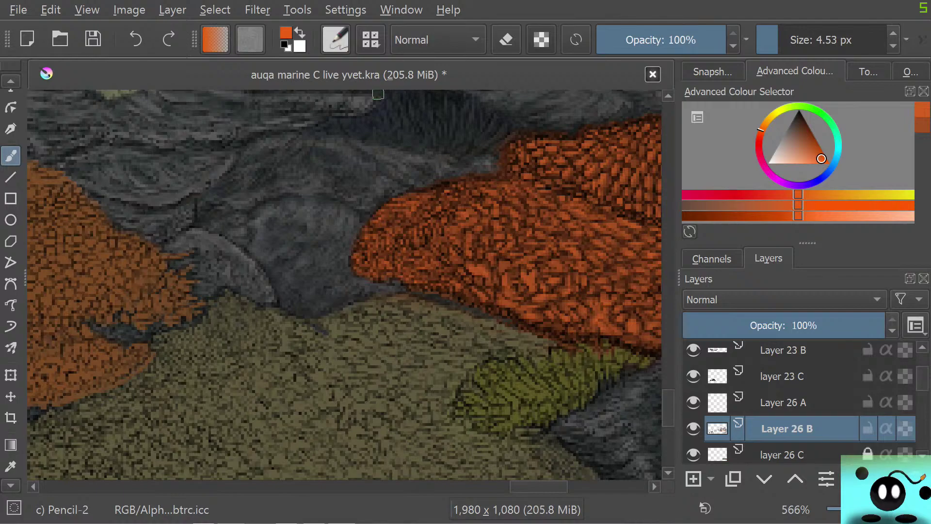
left_click_drag(478, 264, 486, 276)
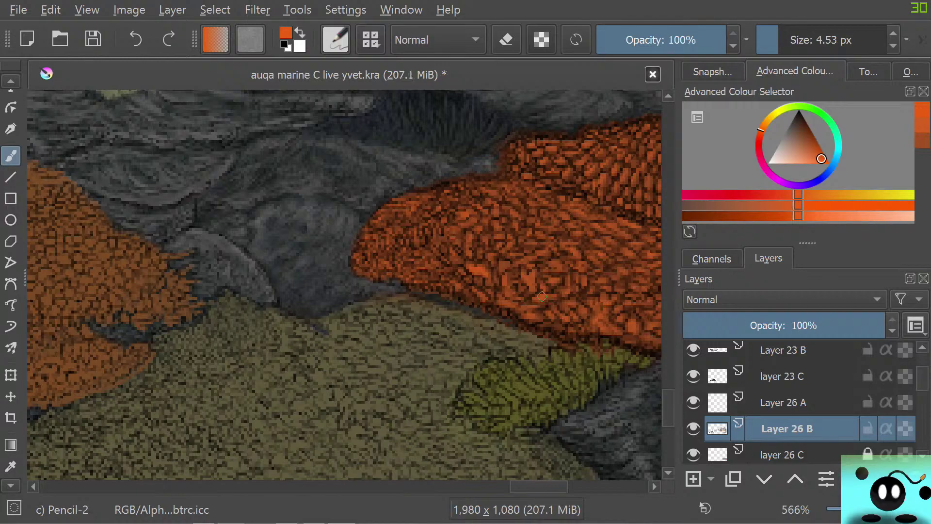
left_click_drag(535, 486, 559, 486)
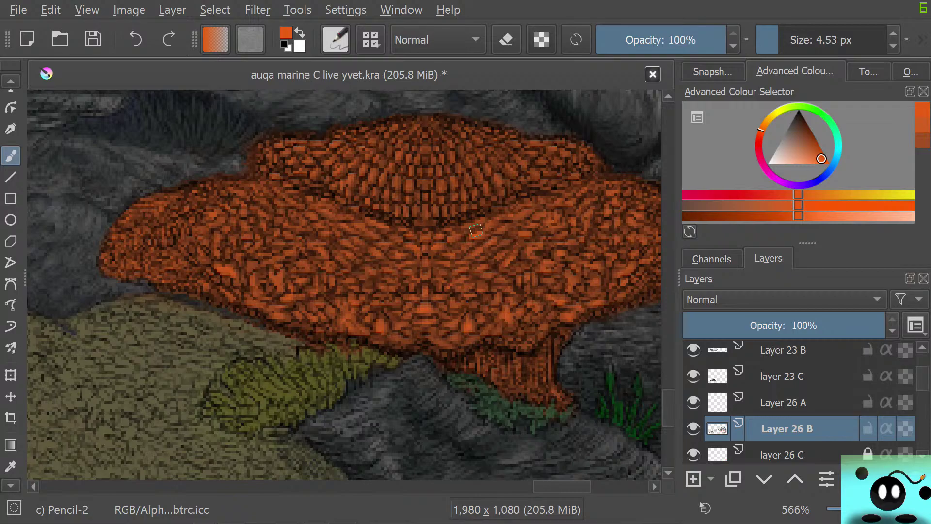
Darken and mute the brush colour to a greyish brown and add strokes across the upper part of the coral's stalk.
mouse_move(476, 231)
left_mouse_down()
mouse_move(360, 76)
mouse_move(355, 24)
left_mouse_up()
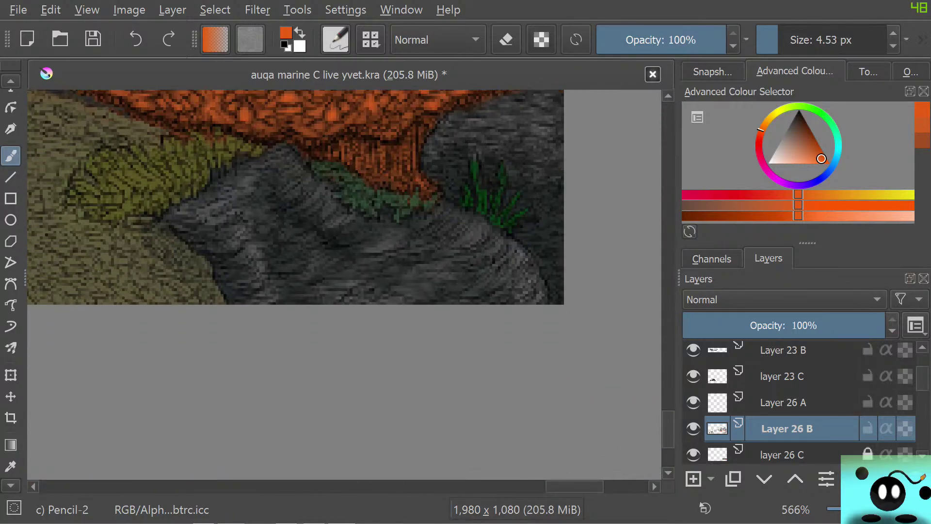
left_click_drag(669, 428, 668, 420)
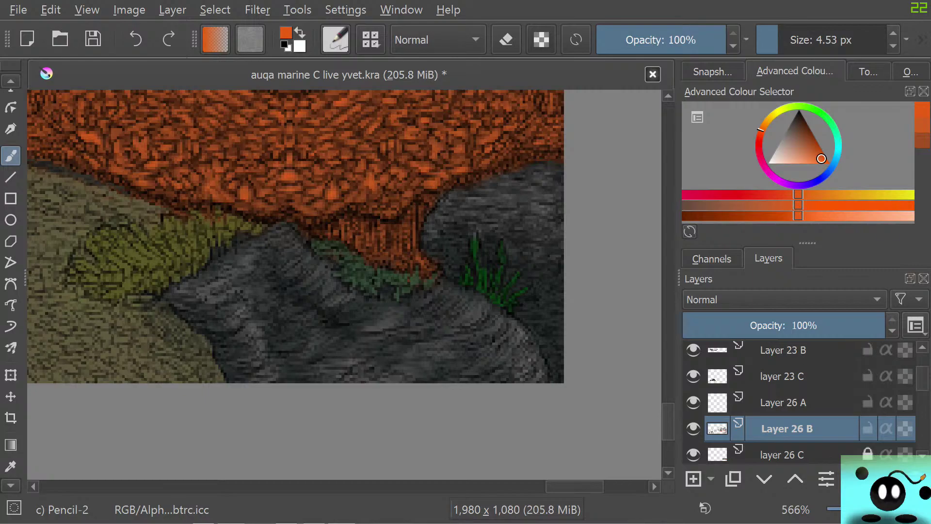
right_click(353, 294)
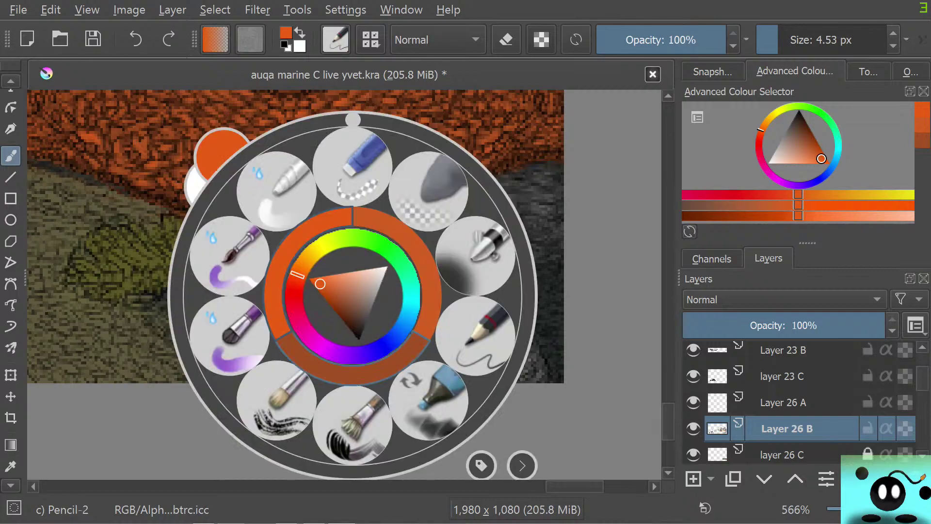
left_click_drag(318, 282, 328, 292)
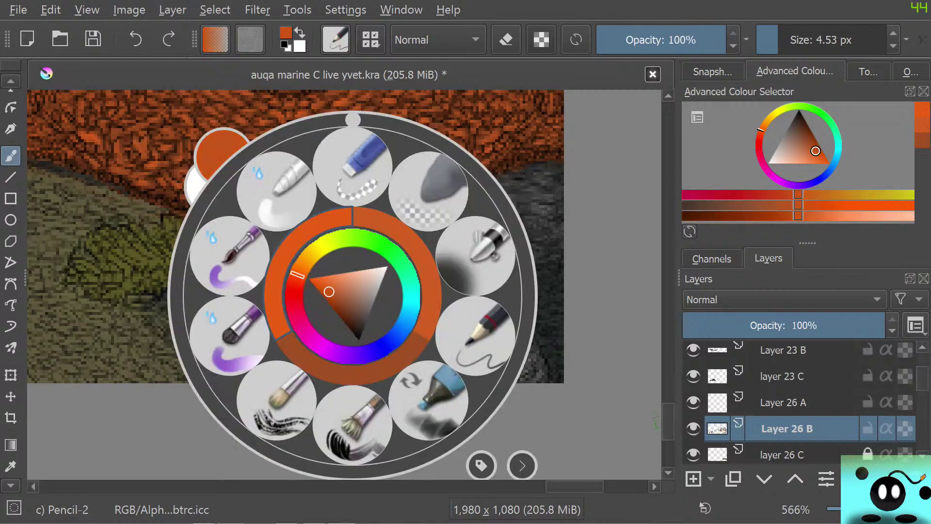
left_click(189, 136)
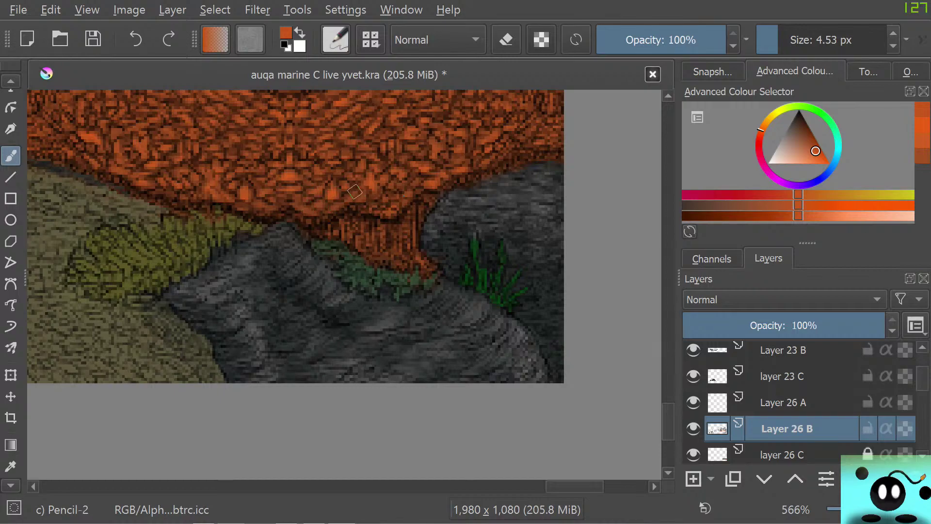
right_click(290, 290)
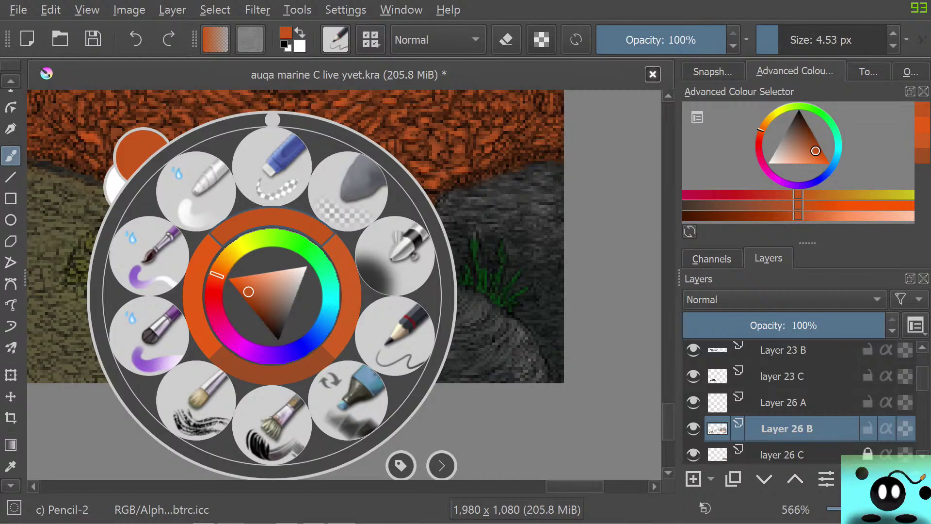
left_click_drag(248, 291, 272, 305)
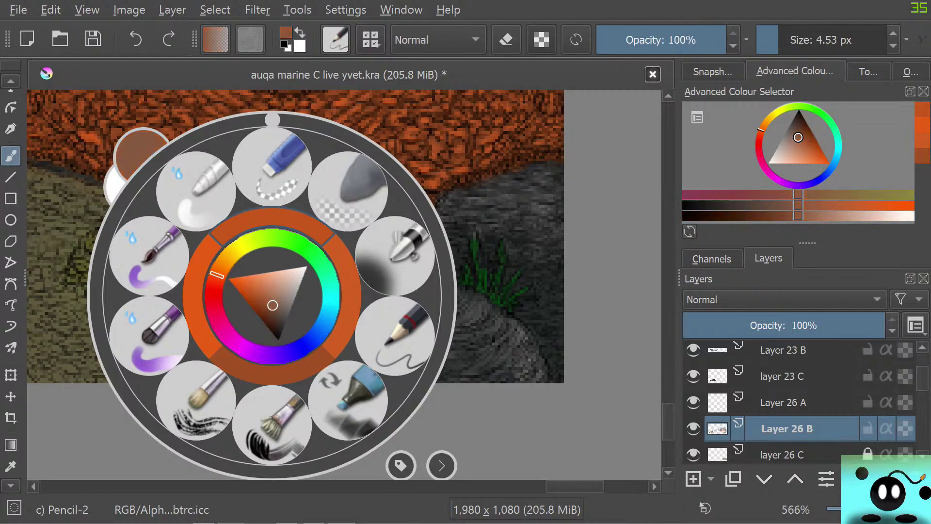
left_click(35, 136)
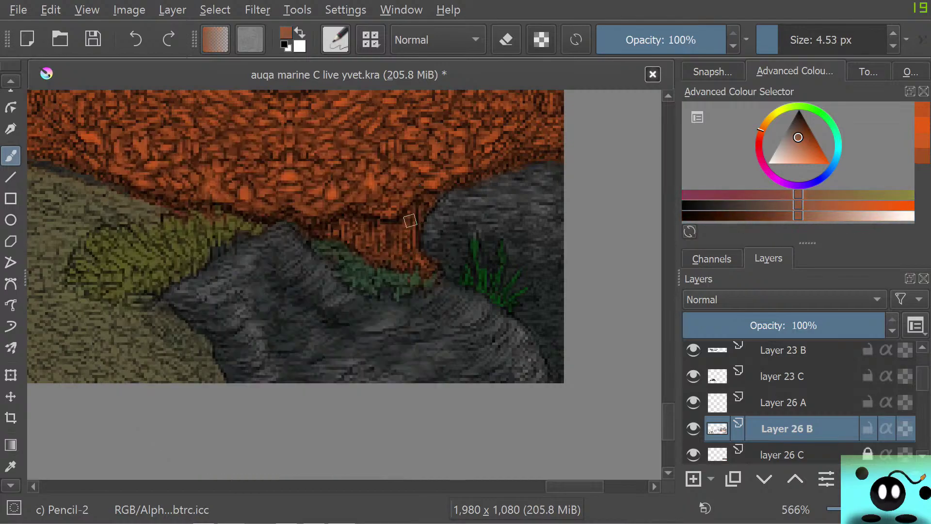
mouse_move(410, 221)
left_mouse_down()
mouse_move(412, 254)
mouse_move(376, 254)
mouse_move(357, 233)
mouse_move(345, 237)
left_mouse_up()
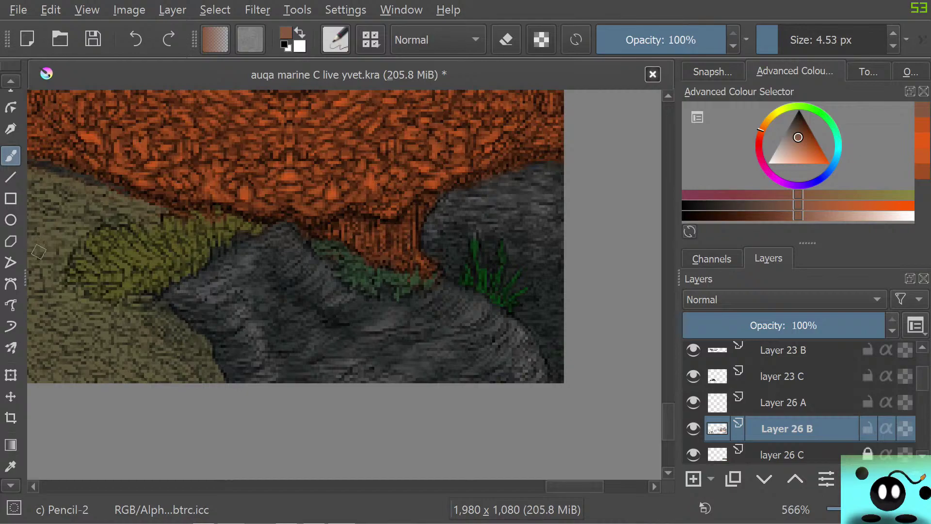
Sample the dark green of the seaweed beneath the coral's stalk, lighten the brush colour and paint highlights along the seaweed.
left_click(10, 466)
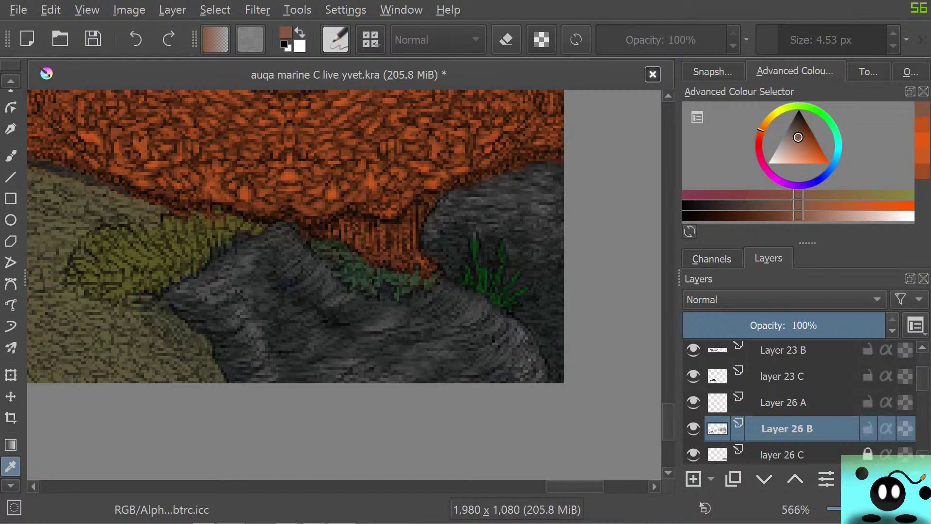
left_click(361, 276)
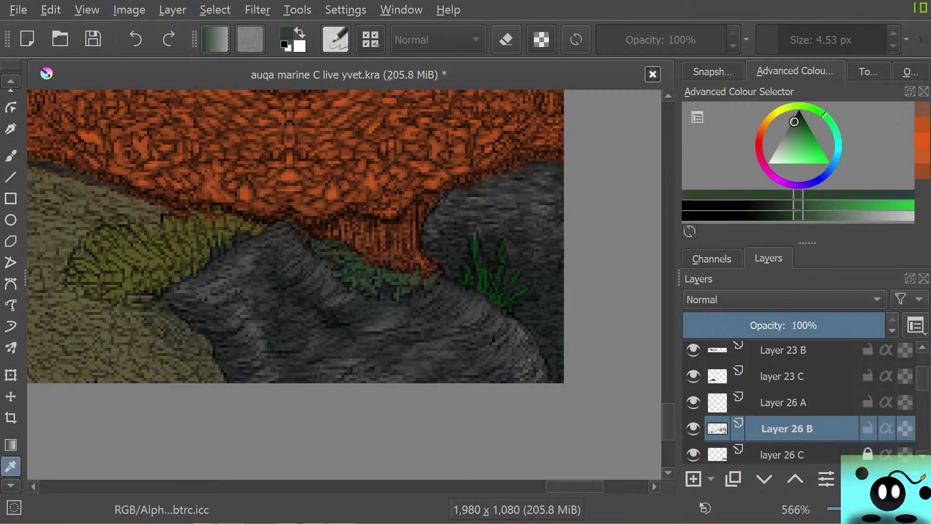
key("b")
right_click(327, 296)
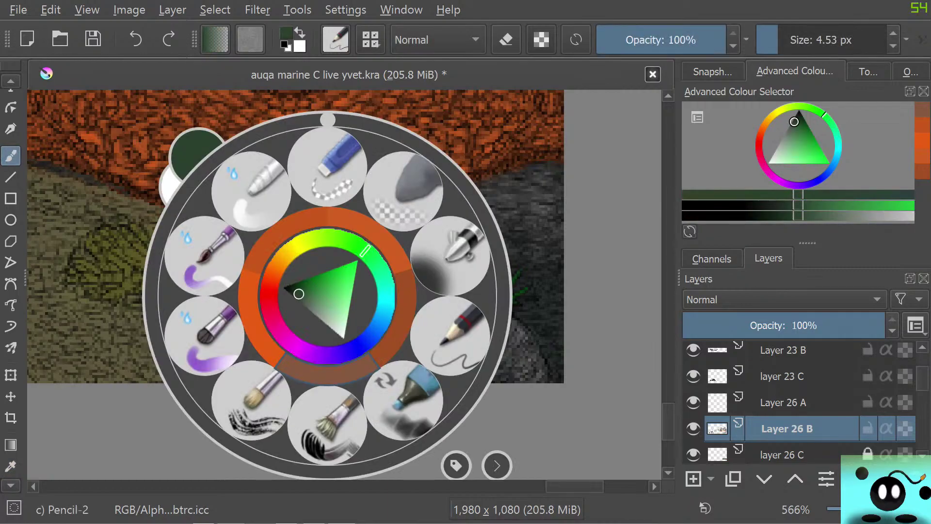
left_click(308, 295)
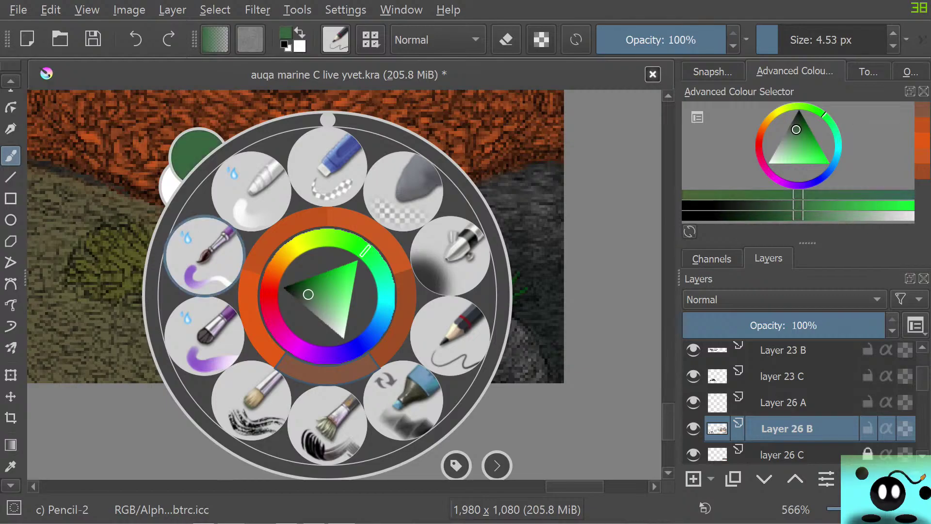
left_click(158, 208)
mouse_move(433, 279)
left_mouse_down()
mouse_move(398, 291)
mouse_move(395, 276)
mouse_move(373, 278)
mouse_move(372, 289)
mouse_move(350, 275)
mouse_move(357, 287)
mouse_move(325, 266)
mouse_move(353, 282)
mouse_move(339, 274)
mouse_move(360, 266)
mouse_move(315, 245)
mouse_move(347, 247)
mouse_move(315, 241)
left_mouse_up()
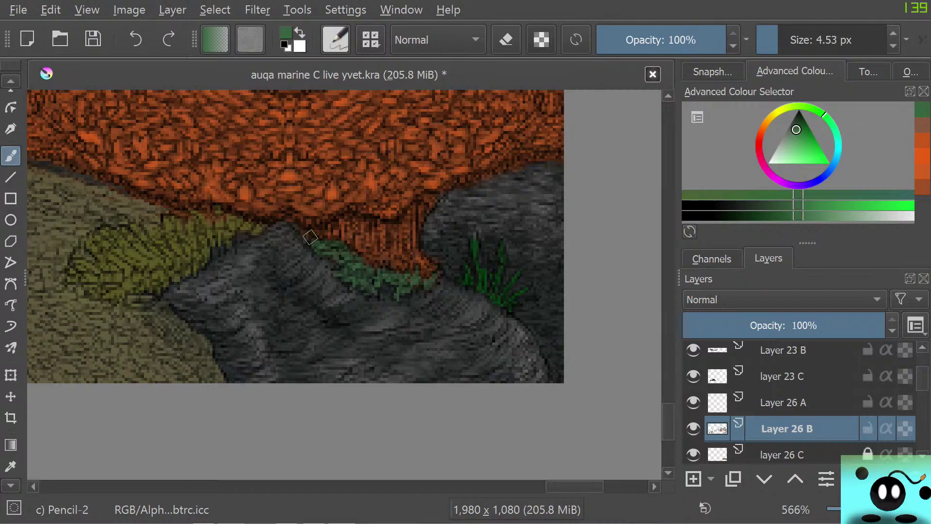
Lighten the brush to a paler muted green and add a second layer of highlights across the seaweed under the stalk.
right_click(187, 228)
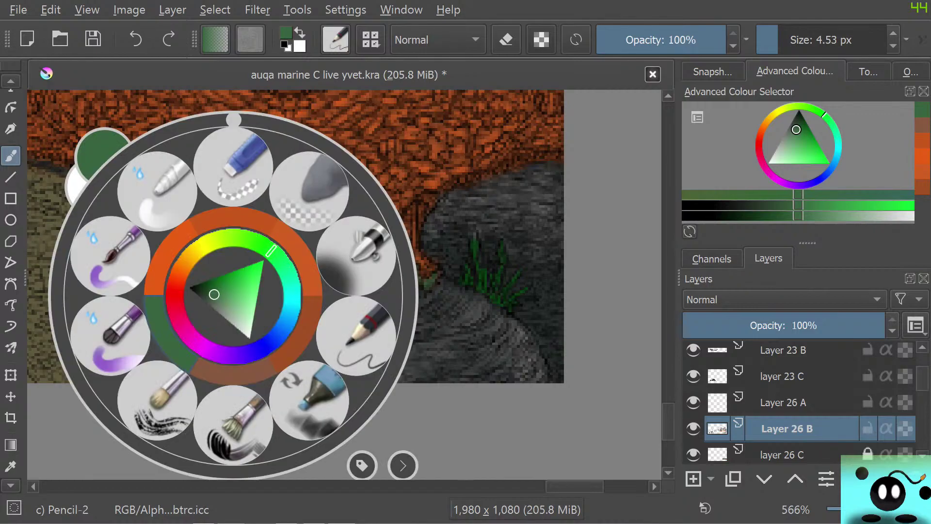
left_click_drag(214, 294, 220, 307)
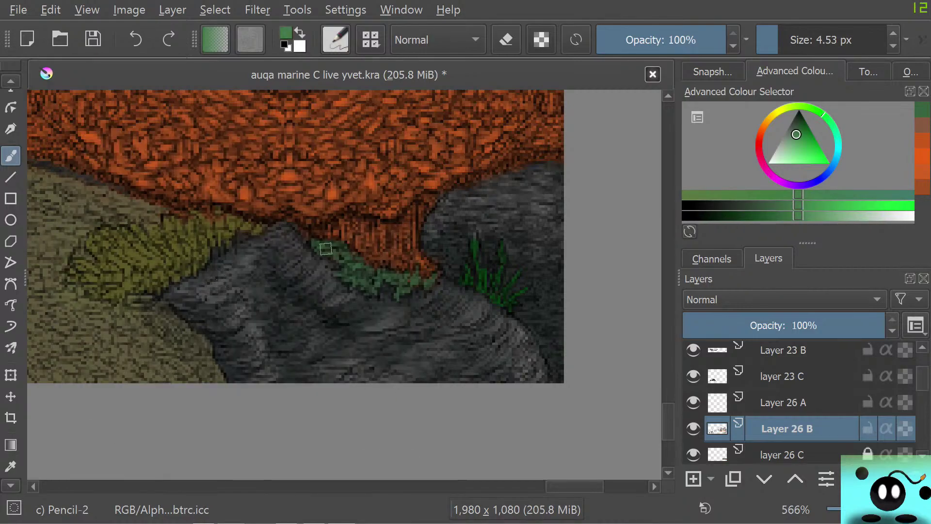
mouse_move(317, 252)
left_mouse_down()
mouse_move(324, 244)
mouse_move(360, 266)
mouse_move(346, 275)
left_mouse_up()
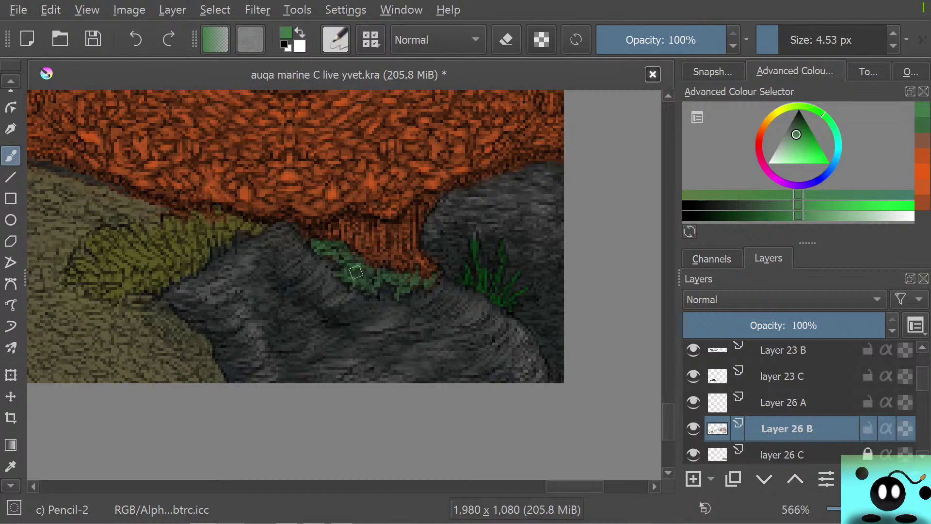
mouse_move(356, 272)
left_mouse_down()
mouse_move(388, 285)
mouse_move(431, 274)
mouse_move(394, 293)
left_mouse_up()
right_click(392, 294)
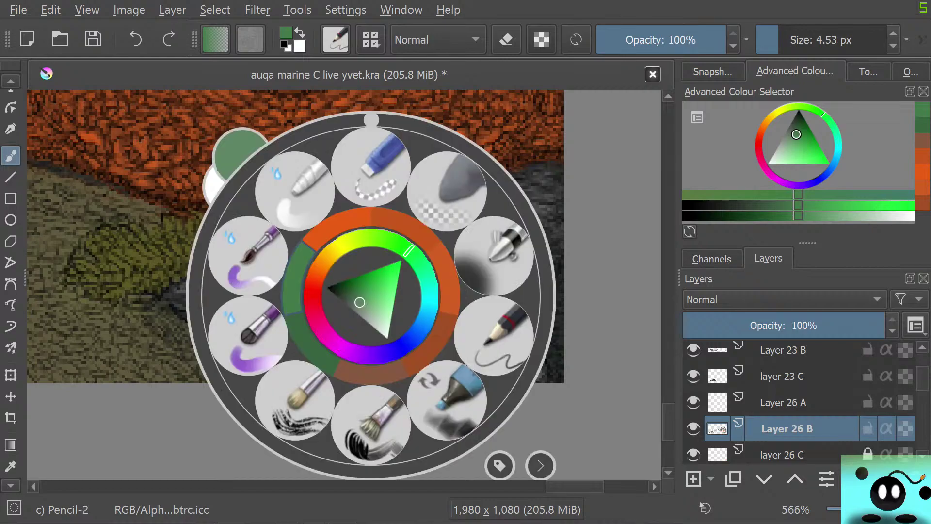
right_click(392, 294)
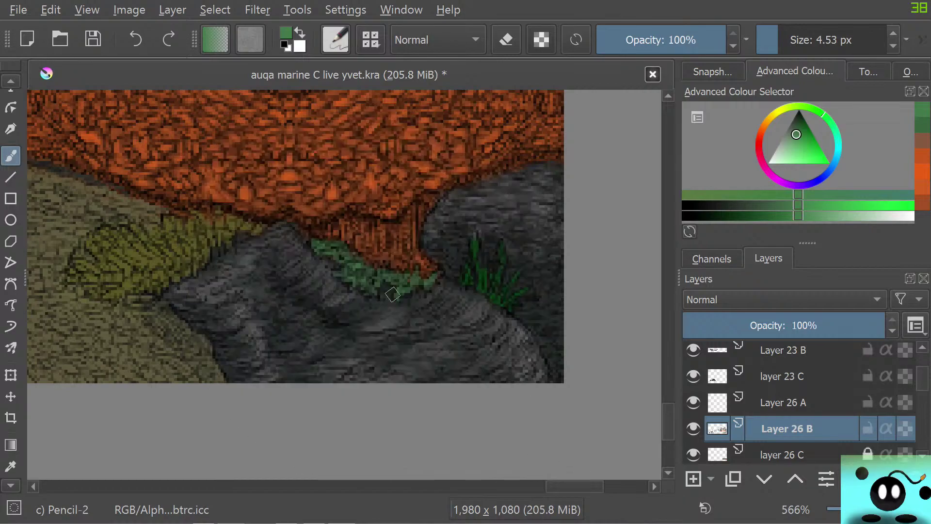
Sample the dark green of the grass tuft between the grey rocks, brighten it slightly and paint strokes on its blades.
left_click(11, 466)
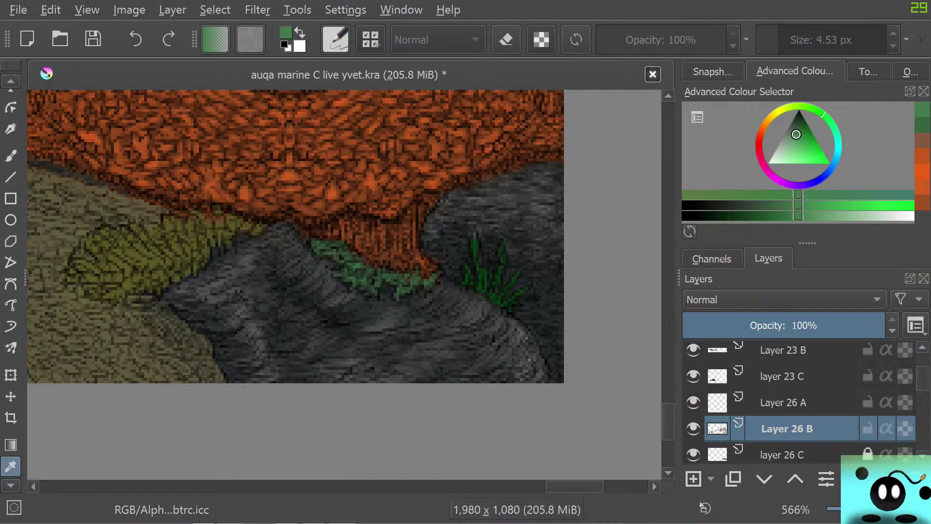
key("k")
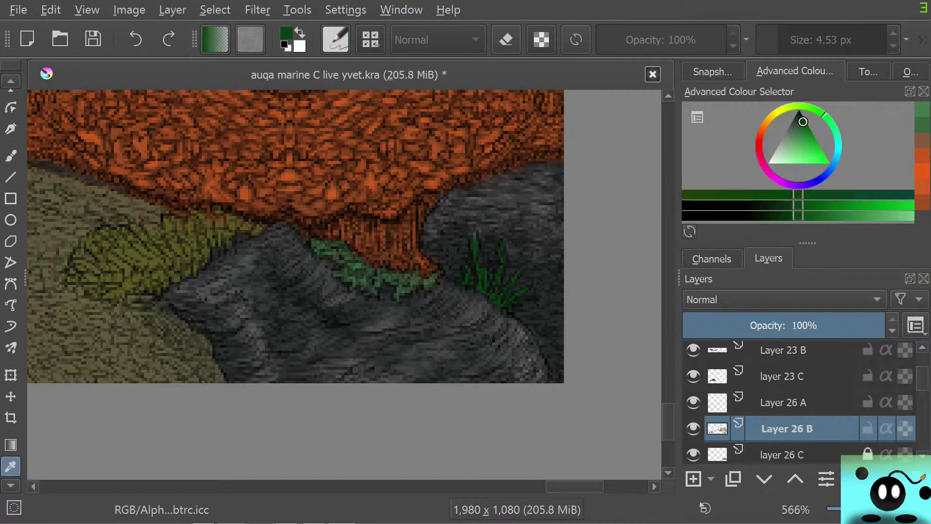
key("b")
right_click(297, 309)
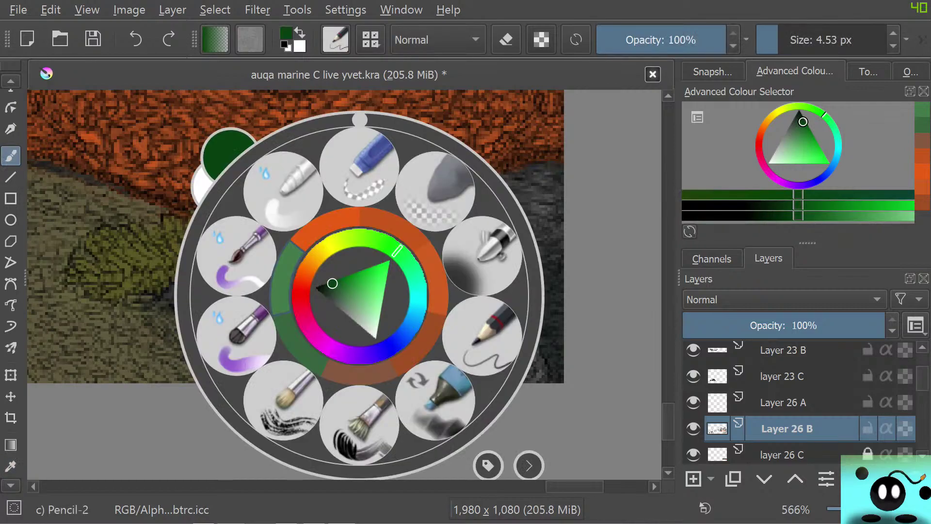
left_click_drag(332, 284, 342, 278)
right_click(490, 230)
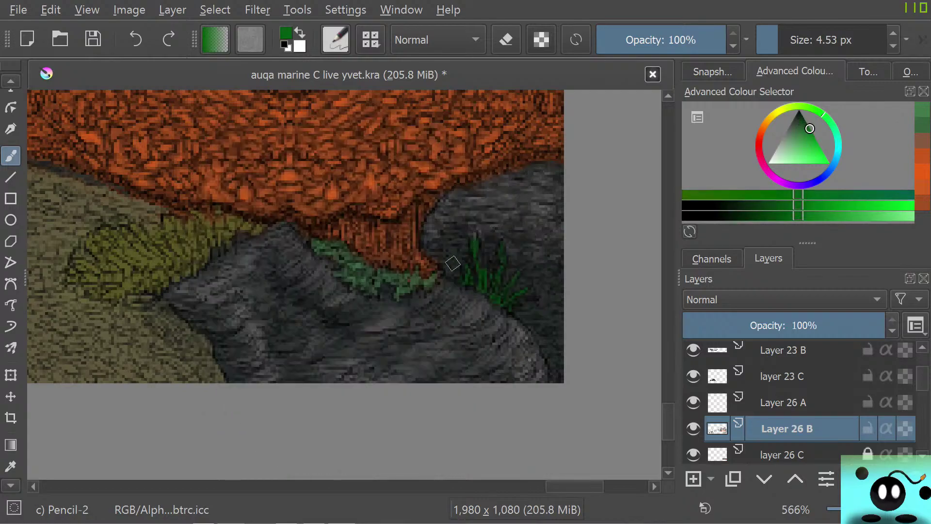
left_click_drag(480, 284, 478, 270)
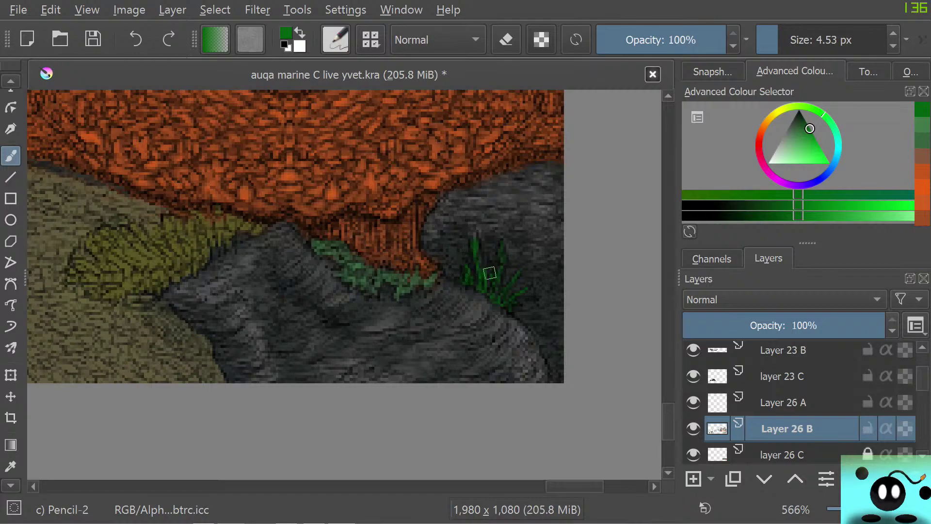
left_click_drag(501, 250, 508, 285)
Shift the brush colour to a brighter, more vivid green and highlight the blades of the grass tuft between the rocks.
right_click(240, 295)
left_click_drag(224, 277, 229, 282)
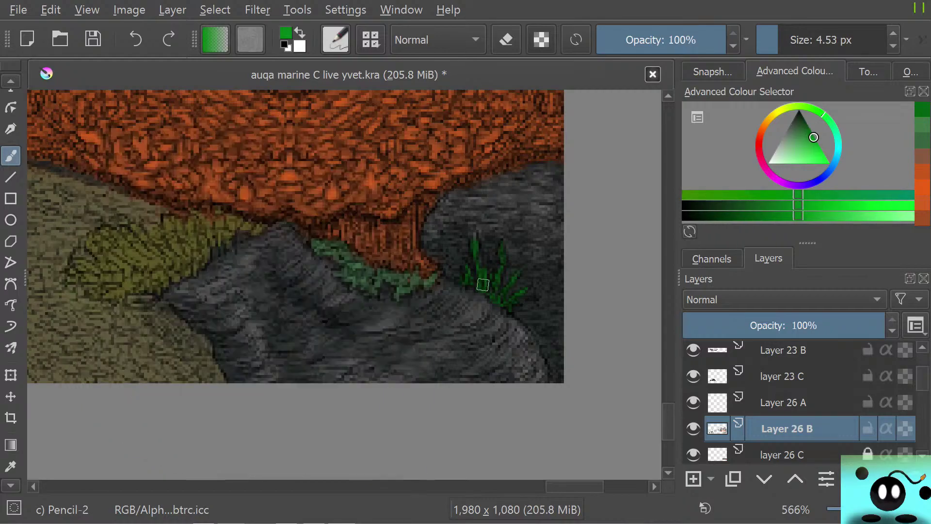
left_click_drag(484, 289, 477, 227)
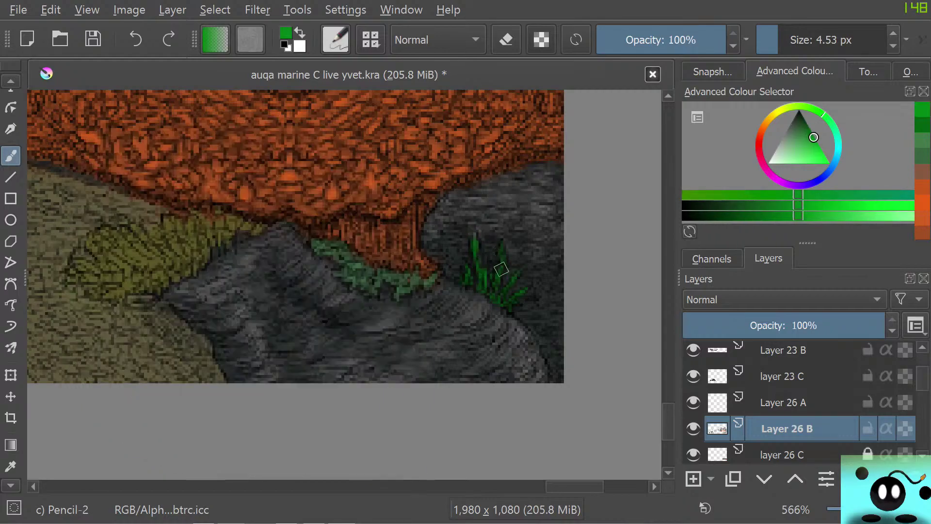
left_click_drag(503, 276, 501, 250)
Sample the olive of the yellow-green plant beside the grey rock, lighten it and paint highlight strokes over the plant's fronds.
left_click_drag(575, 486, 555, 486)
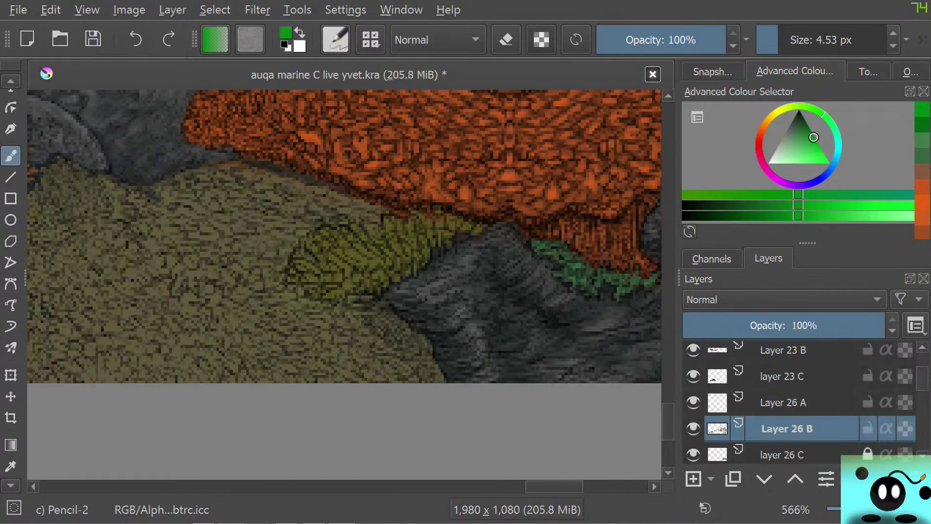
left_click(11, 466)
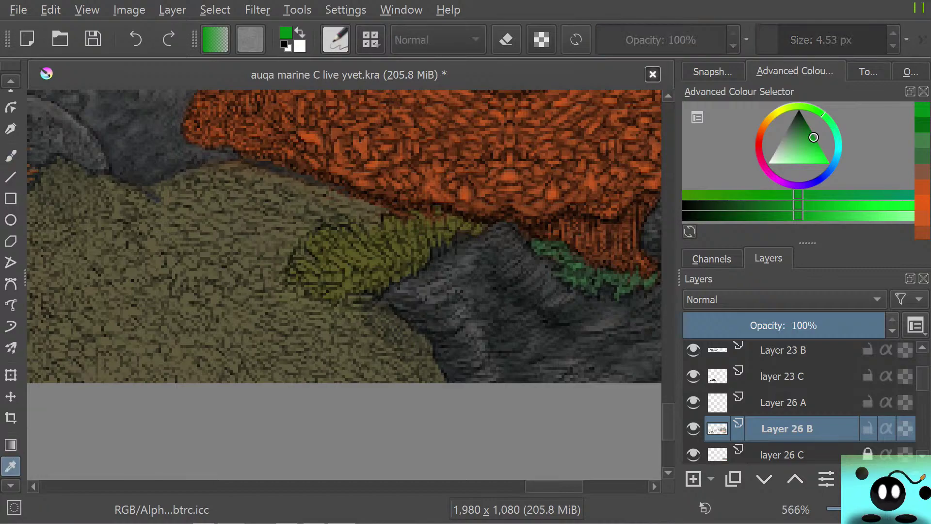
left_click(347, 262)
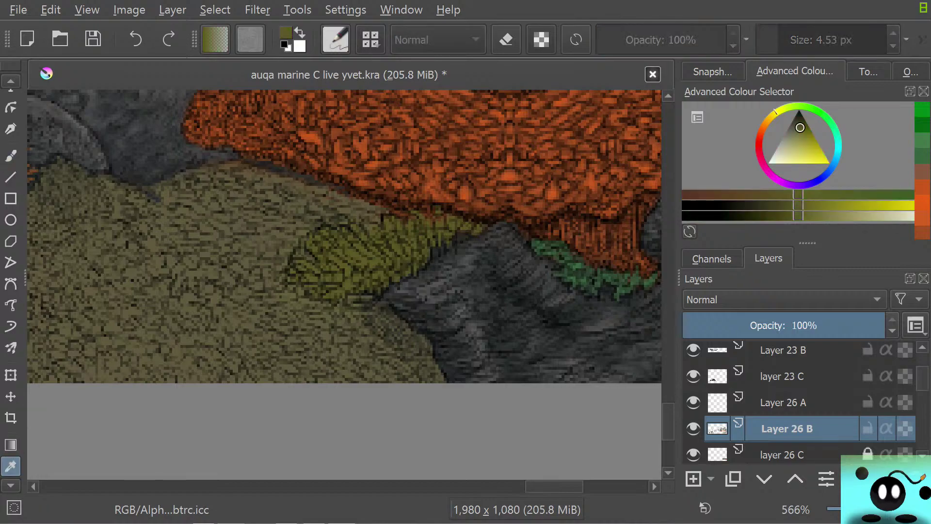
key("b")
right_click(266, 299)
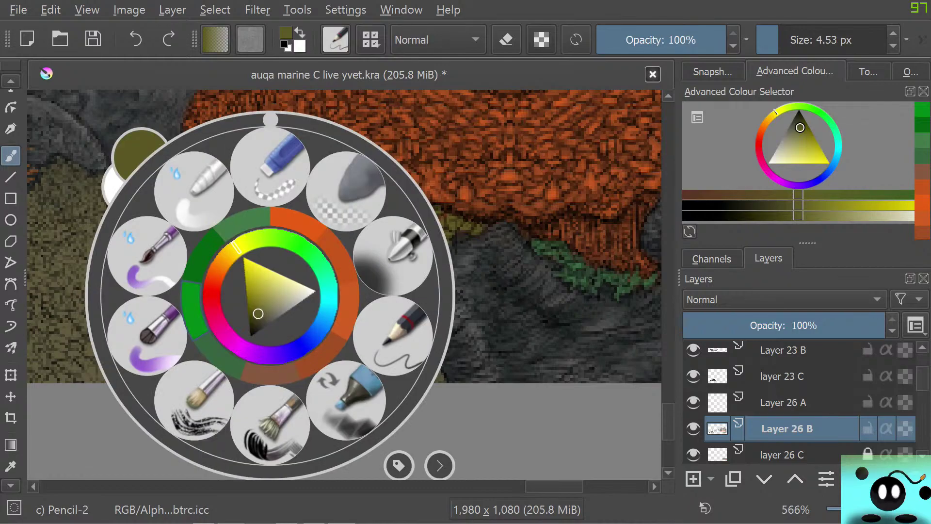
left_click_drag(259, 313, 263, 306)
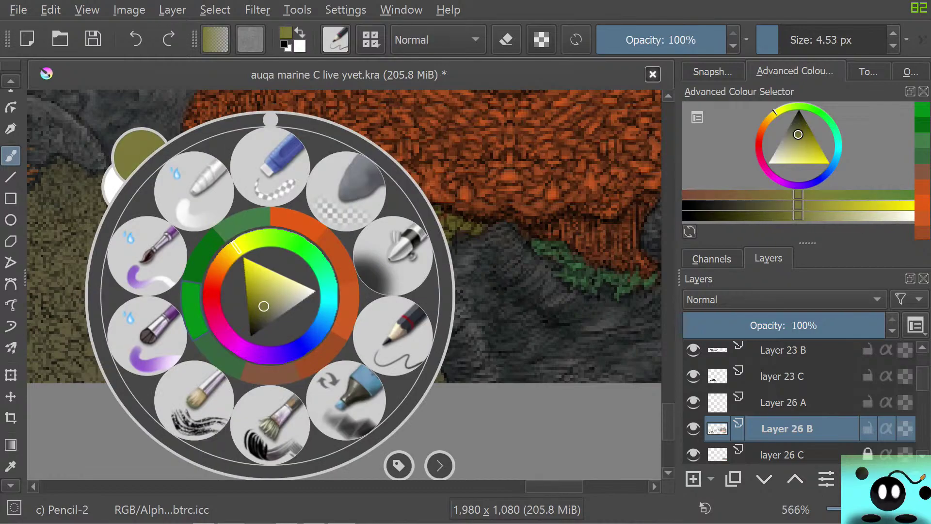
right_click(257, 290)
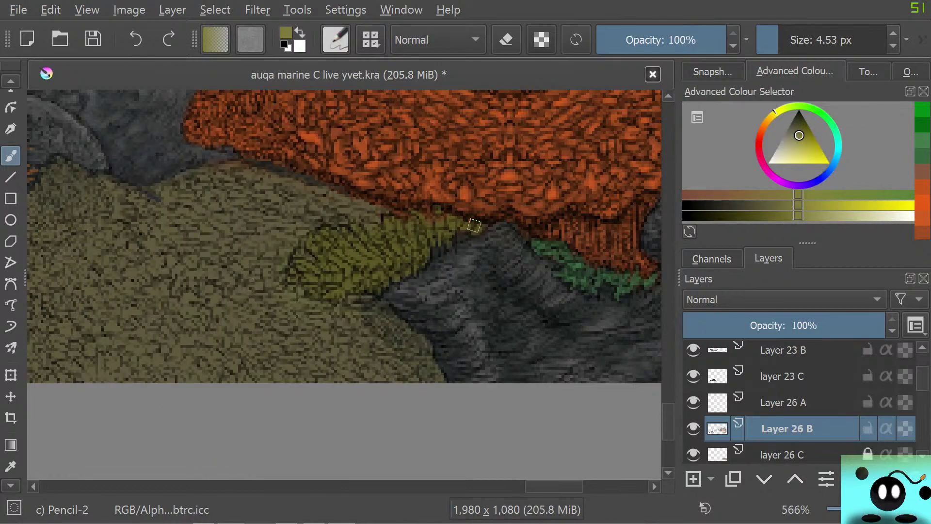
left_click_drag(476, 226, 443, 223)
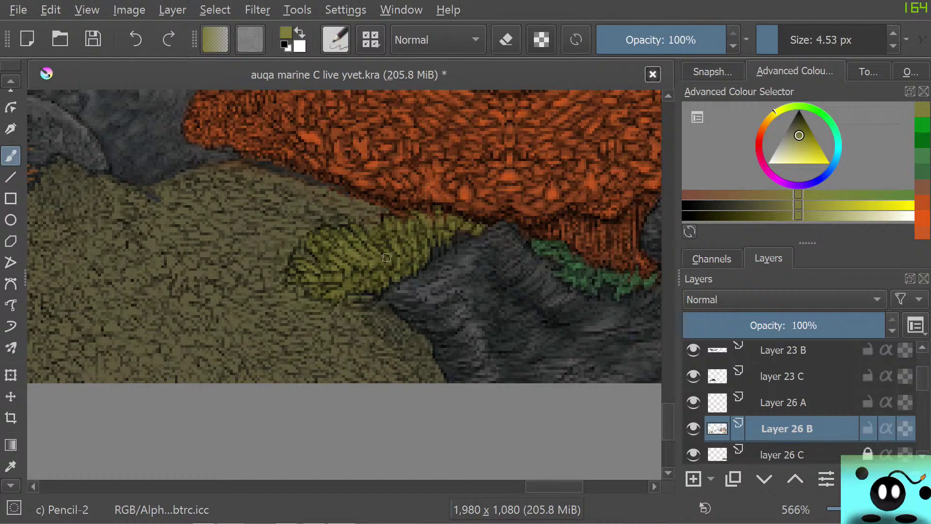
left_click_drag(379, 267, 361, 284)
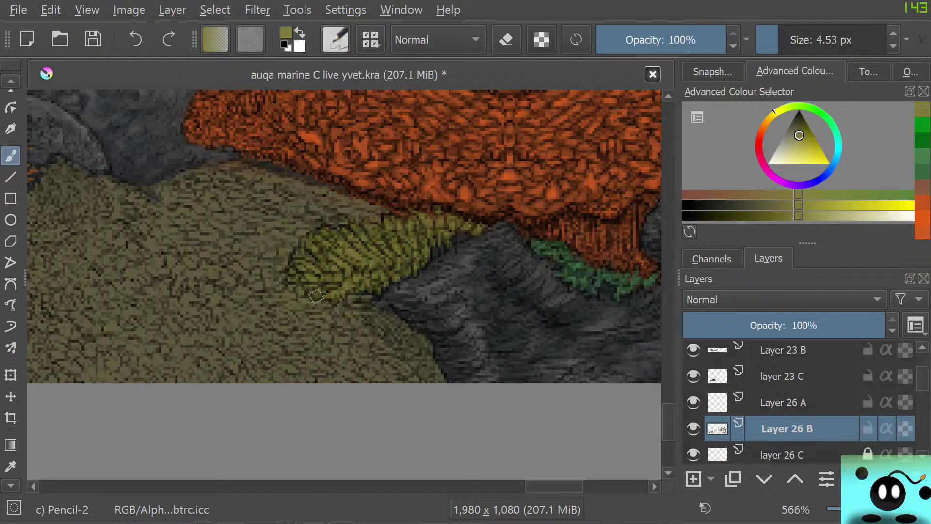
Lighten the brush to a brighter olive-yellow and layer finer highlights over the fronds of the yellow-green plant.
right_click(274, 294)
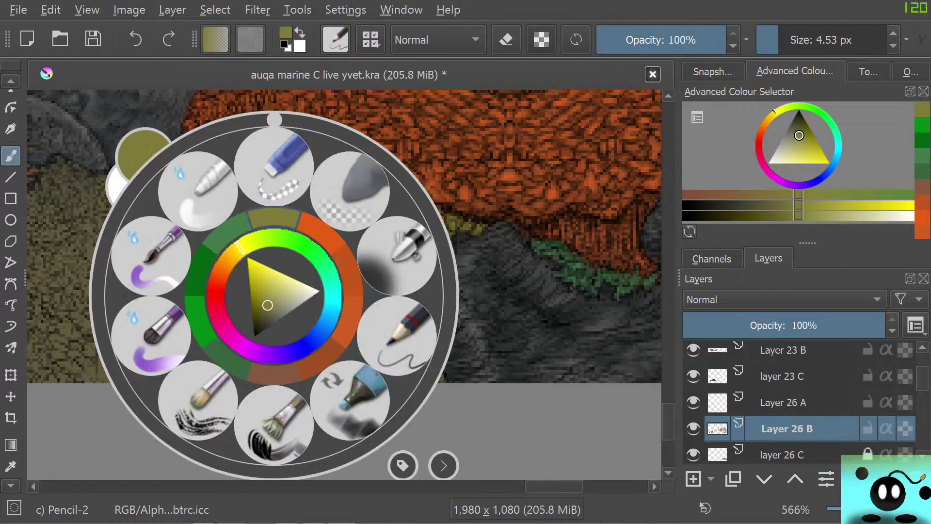
left_click_drag(268, 305, 270, 296)
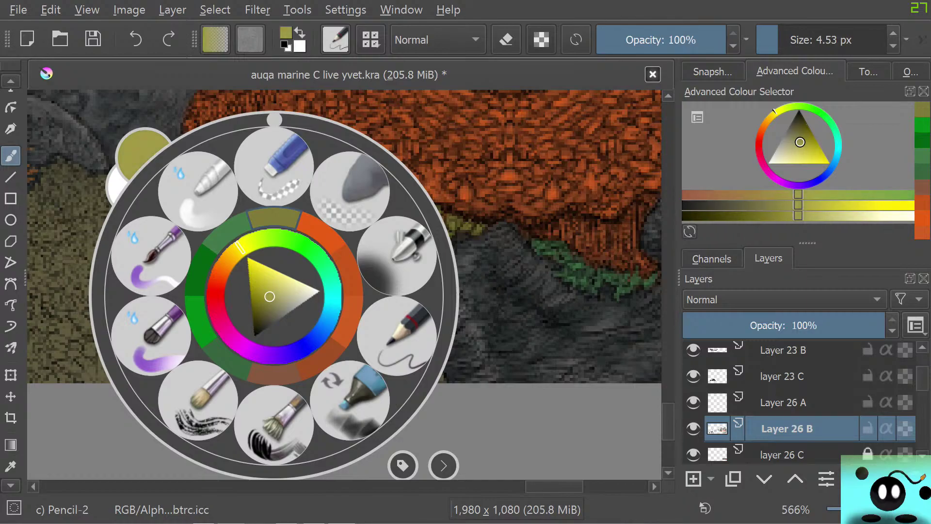
left_click(87, 158)
mouse_move(418, 255)
left_mouse_down()
mouse_move(439, 243)
mouse_move(442, 228)
mouse_move(449, 242)
mouse_move(453, 226)
mouse_move(482, 228)
mouse_move(432, 202)
mouse_move(445, 211)
mouse_move(430, 209)
mouse_move(417, 212)
left_mouse_up()
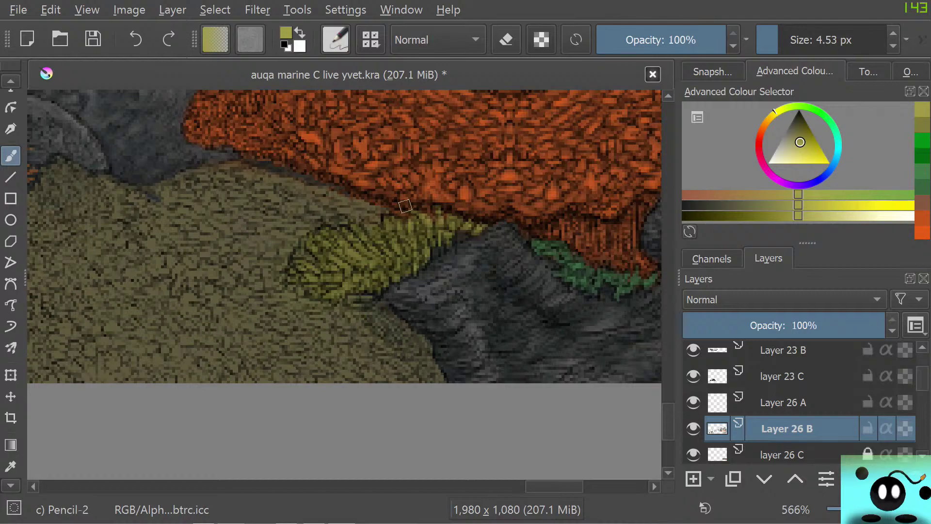
left_click_drag(392, 229, 388, 220)
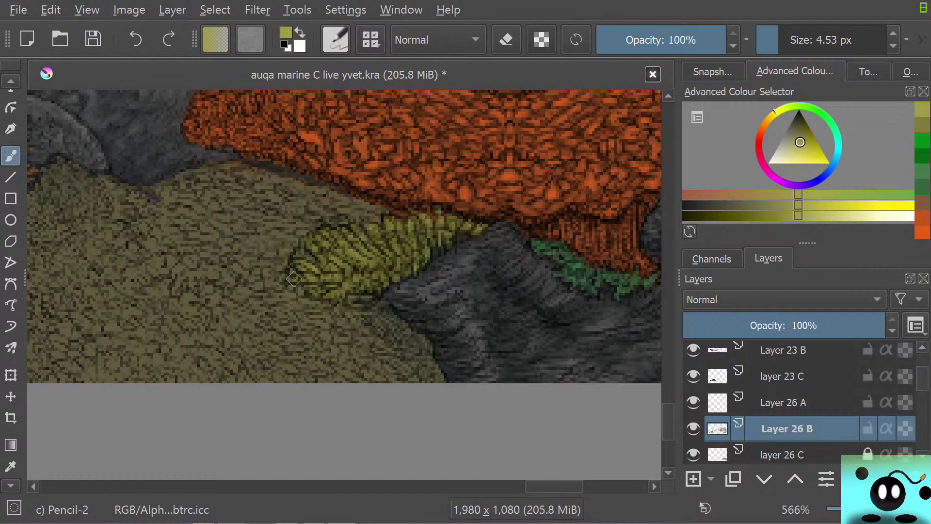
Sample the dull olive of the mound, lighten it slightly and paint short strokes on the mound beneath the yellow-green plant.
mouse_move(555, 486)
left_mouse_down()
mouse_move(496, 486)
mouse_move(543, 486)
left_mouse_up()
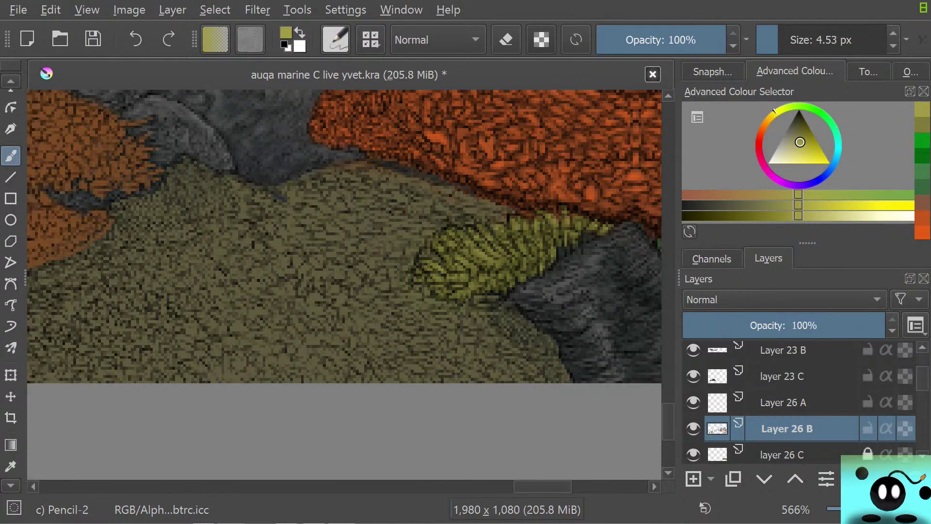
left_click(11, 466)
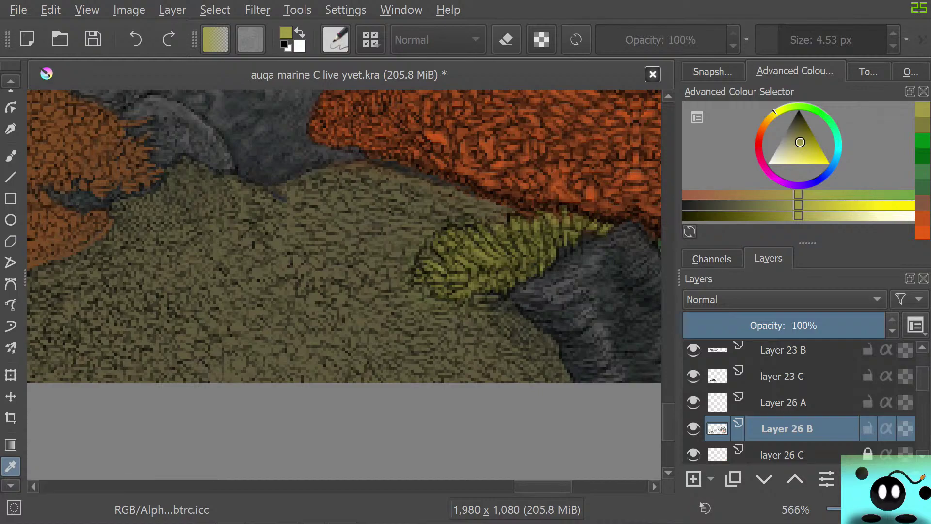
left_click(243, 296)
key("b")
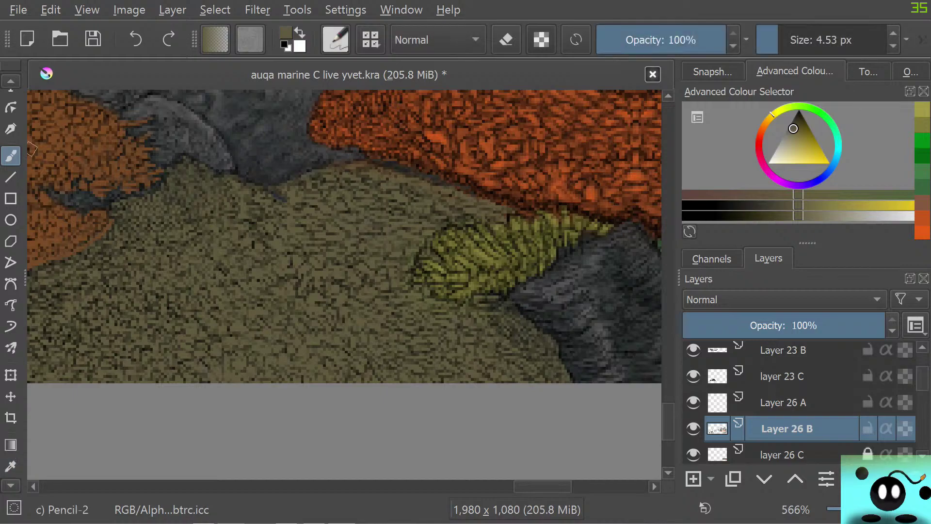
right_click(242, 296)
left_click_drag(240, 316, 239, 313)
right_click(245, 303)
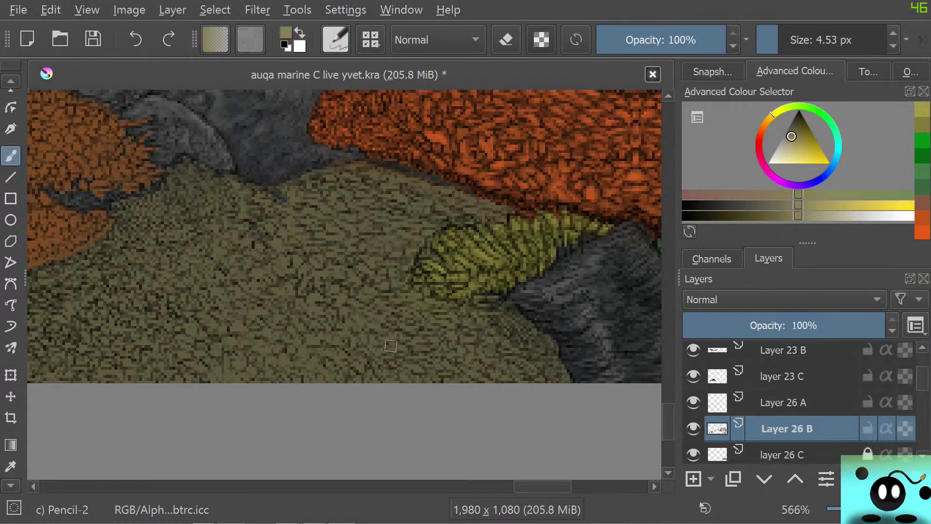
left_click(419, 344)
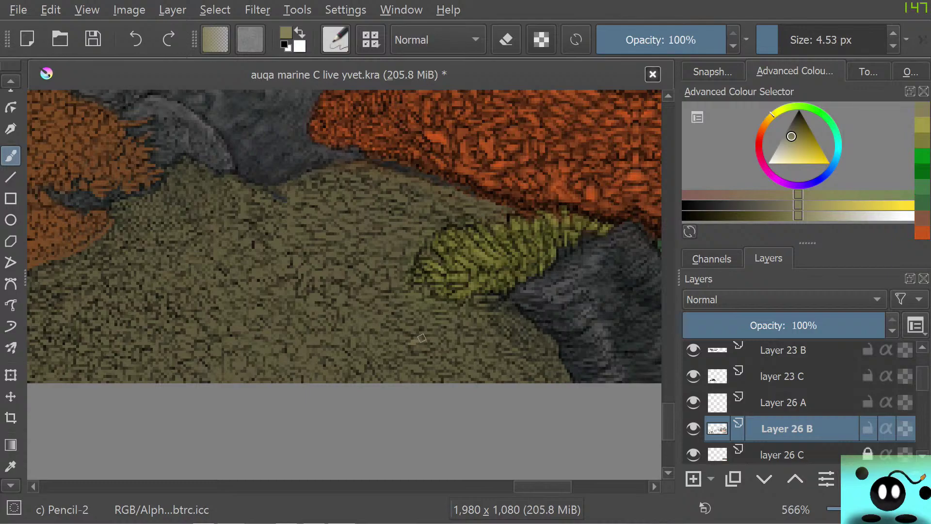
left_click_drag(435, 341, 433, 340)
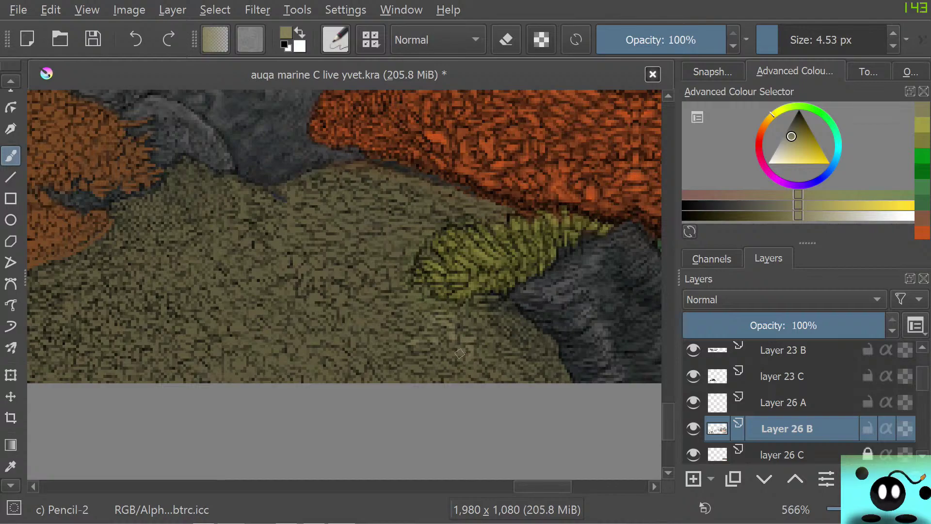
mouse_move(460, 344)
left_mouse_down()
mouse_move(490, 366)
mouse_move(504, 360)
mouse_move(496, 374)
mouse_move(489, 369)
mouse_move(497, 376)
mouse_move(509, 379)
mouse_move(513, 360)
mouse_move(519, 379)
mouse_move(515, 361)
mouse_move(537, 382)
mouse_move(528, 375)
mouse_move(535, 369)
mouse_move(511, 360)
mouse_move(521, 359)
mouse_move(486, 329)
left_mouse_up()
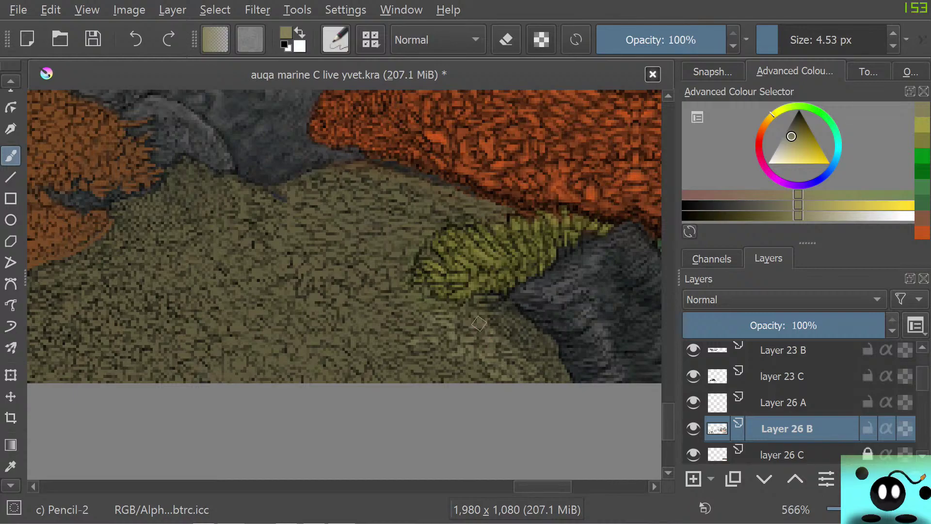
mouse_move(444, 303)
left_mouse_down()
mouse_move(398, 296)
mouse_move(394, 315)
mouse_move(411, 309)
mouse_move(401, 311)
mouse_move(421, 321)
mouse_move(398, 327)
mouse_move(395, 317)
mouse_move(392, 333)
mouse_move(406, 335)
mouse_move(371, 335)
mouse_move(379, 353)
mouse_move(370, 350)
mouse_move(407, 349)
mouse_move(380, 365)
mouse_move(402, 357)
mouse_move(432, 372)
left_mouse_up()
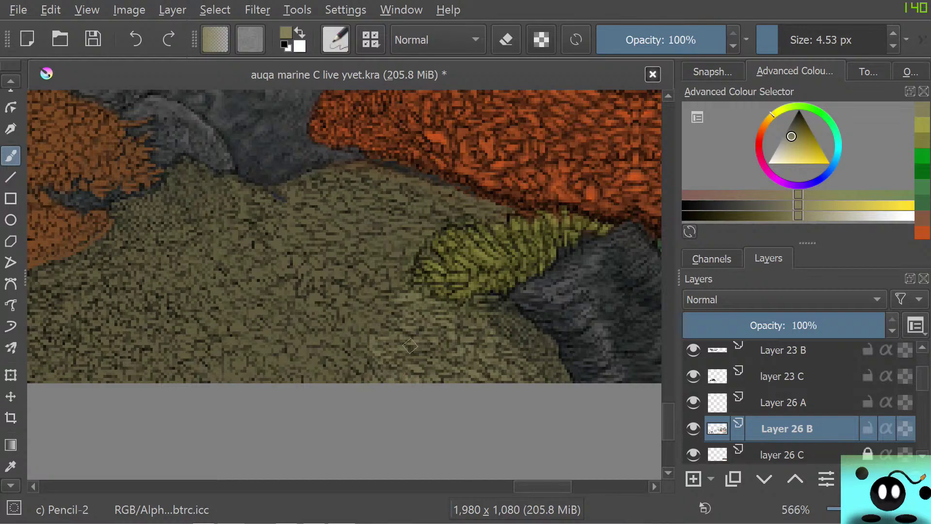
right_click(551, 381)
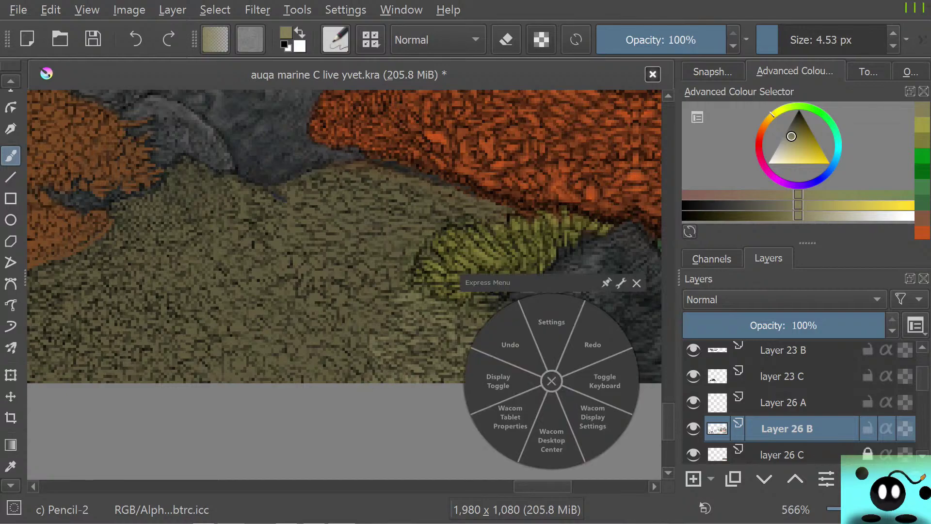
left_click(552, 380)
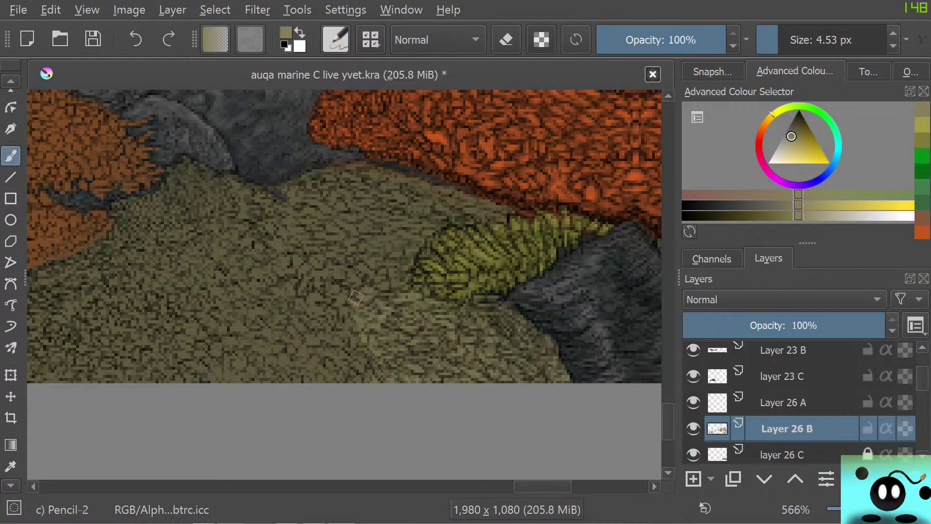
Extend the lighter olive strokes across the mound's middle and upper slope, and save the document.
left_click_drag(358, 360, 351, 368)
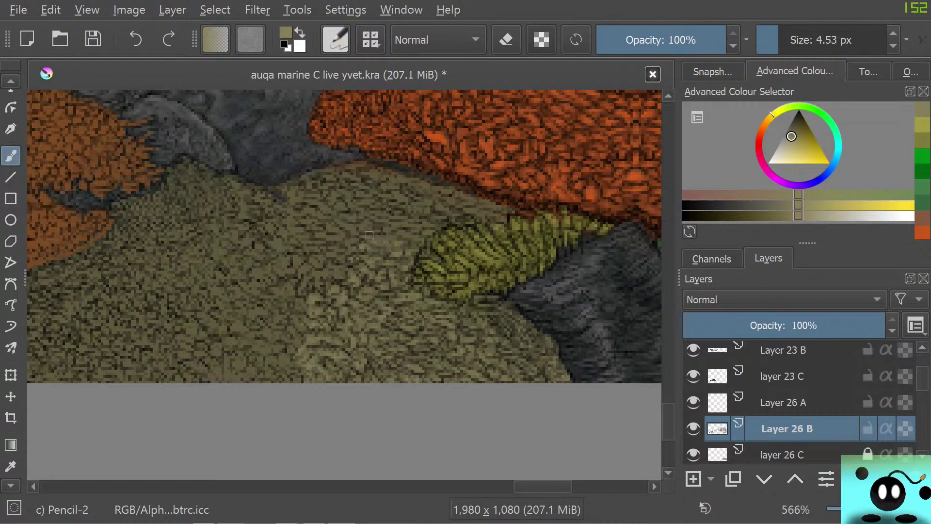
left_click_drag(387, 239, 420, 240)
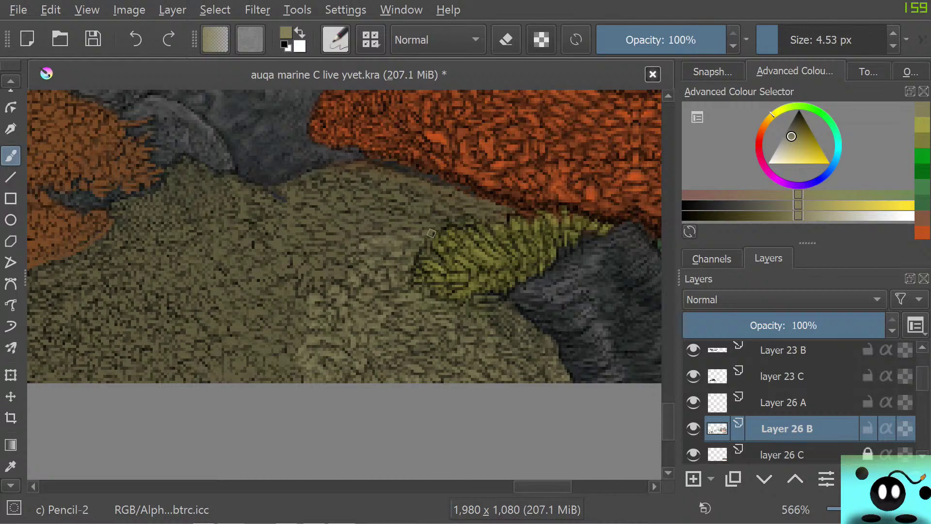
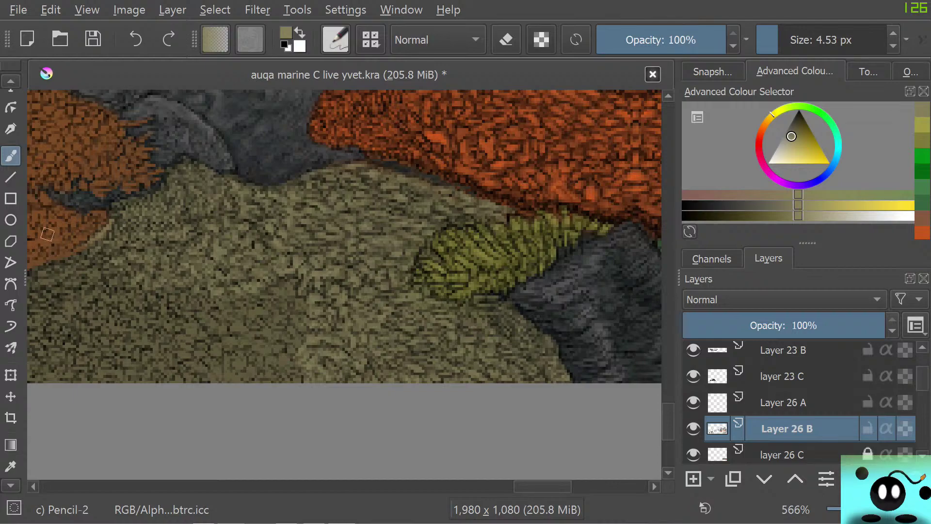
key("ctrl")
key("ctrl+s")
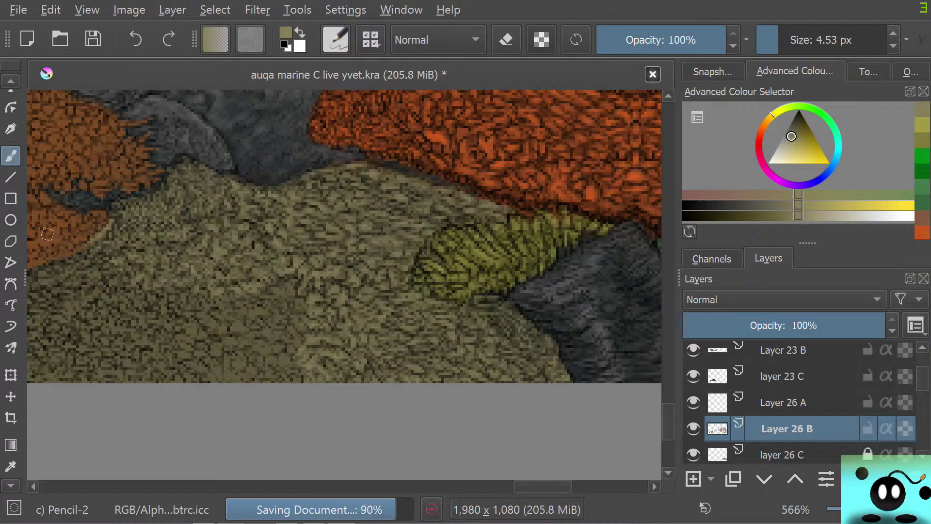
key("ctrl")
key("ctrl")
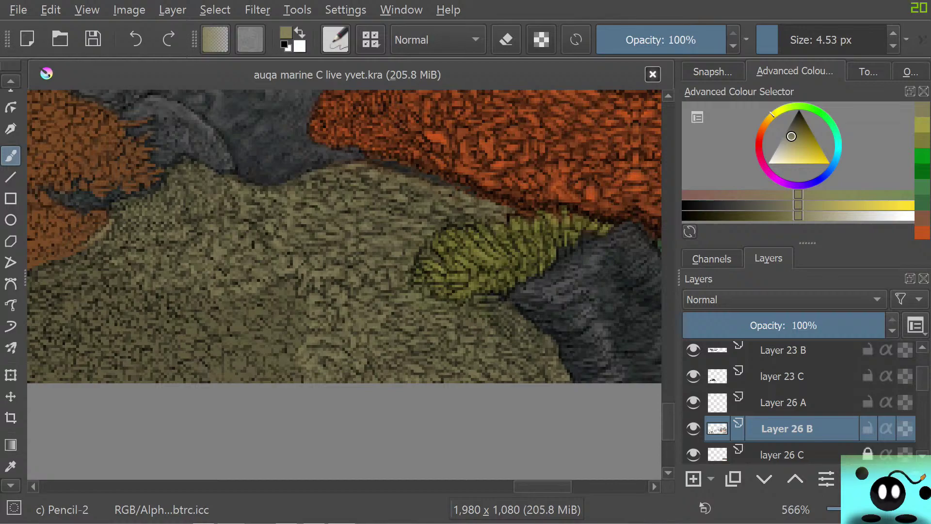
Erase stray olive strokes where the mound meets the orange-brown coral with a 9.34 px circle eraser, and return to the Pencil-2 brush.
key("ctrl")
key("ctrl")
key("e")
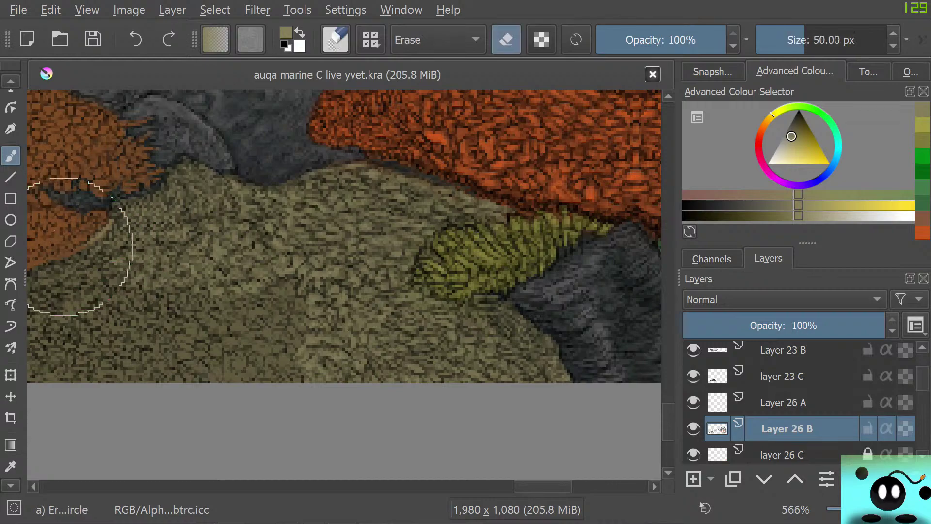
left_click(783, 41)
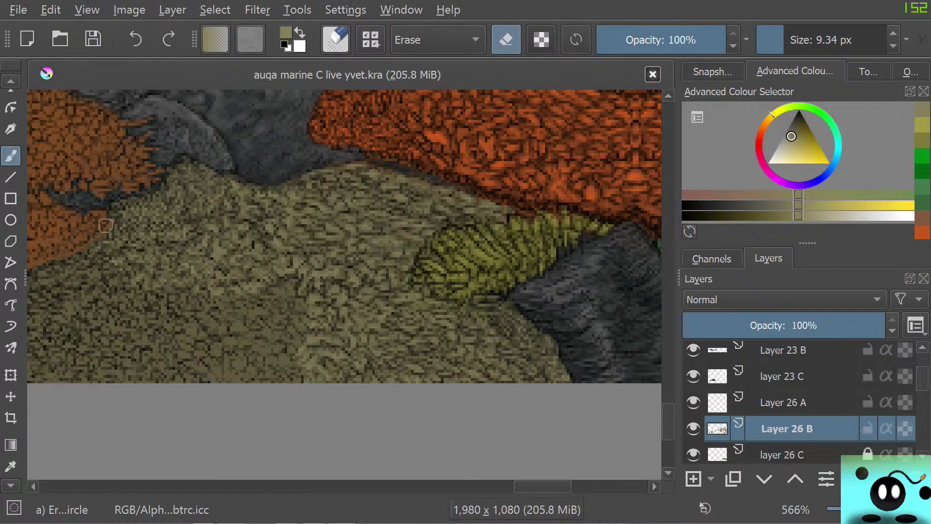
mouse_move(104, 224)
left_mouse_down()
mouse_move(74, 252)
mouse_move(109, 224)
mouse_move(93, 214)
mouse_move(113, 197)
left_mouse_up()
key("slash")
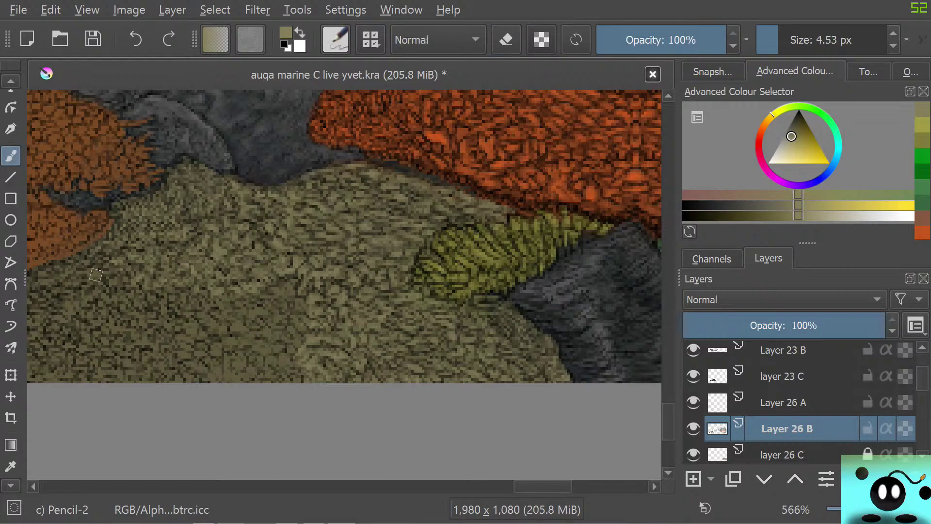
right_click(110, 269)
left_click(101, 270)
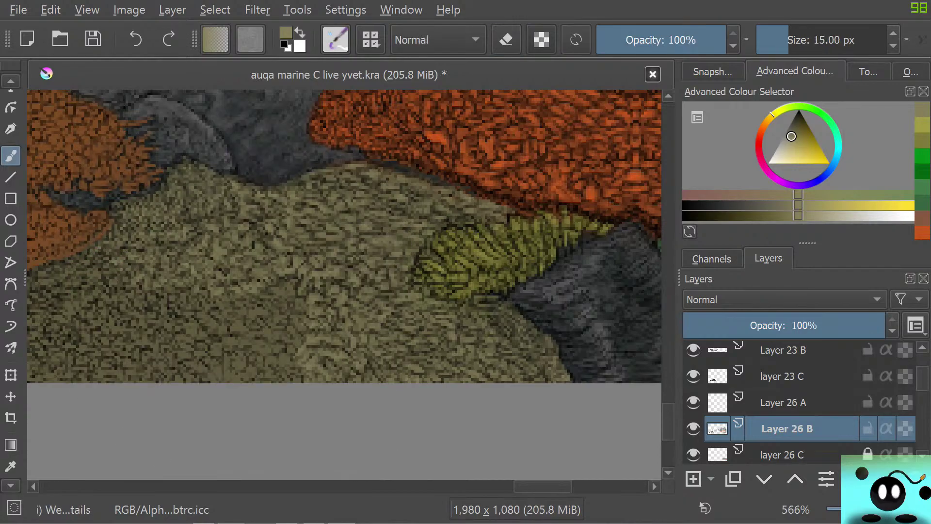
right_click(233, 295)
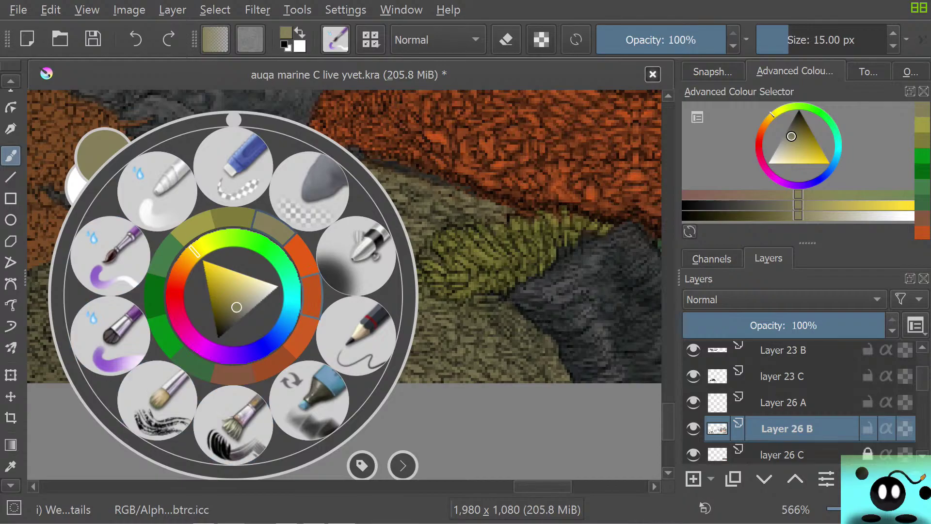
left_click(356, 335)
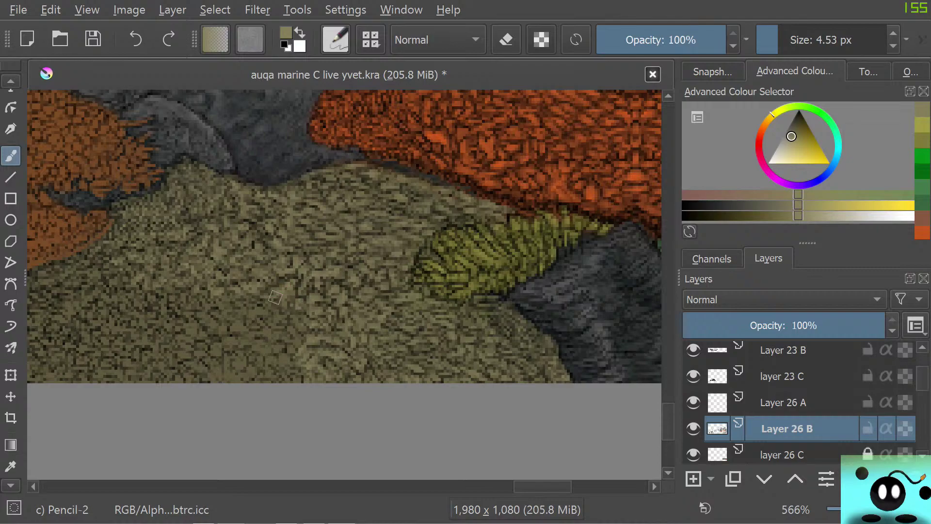
Save the document and fill the mound's lower part and the slope below the orange-brown coral with lighter olive strokes.
key("ctrl+s")
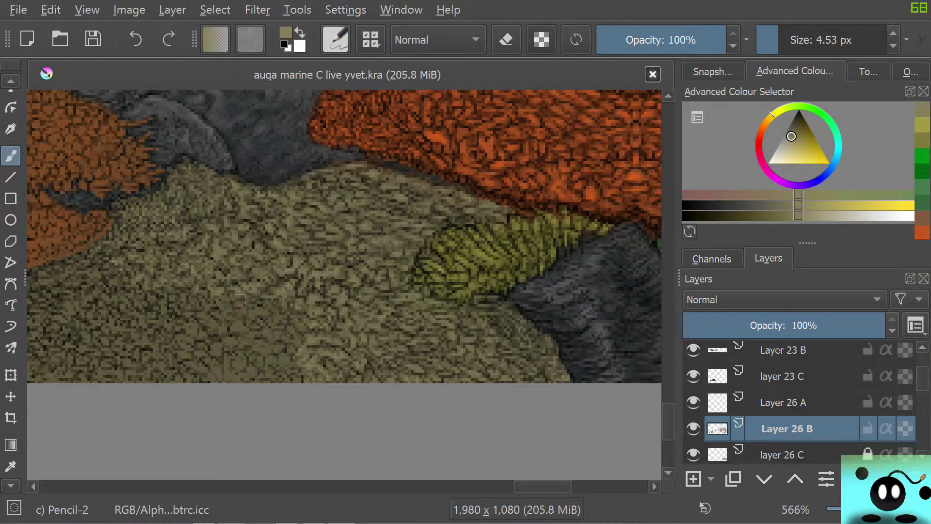
left_click_drag(253, 315, 262, 312)
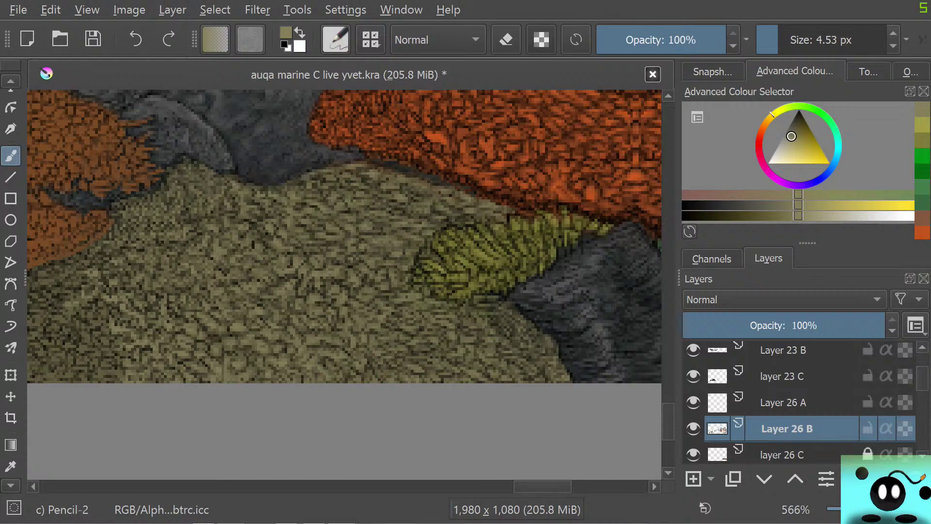
left_click_drag(543, 486, 510, 486)
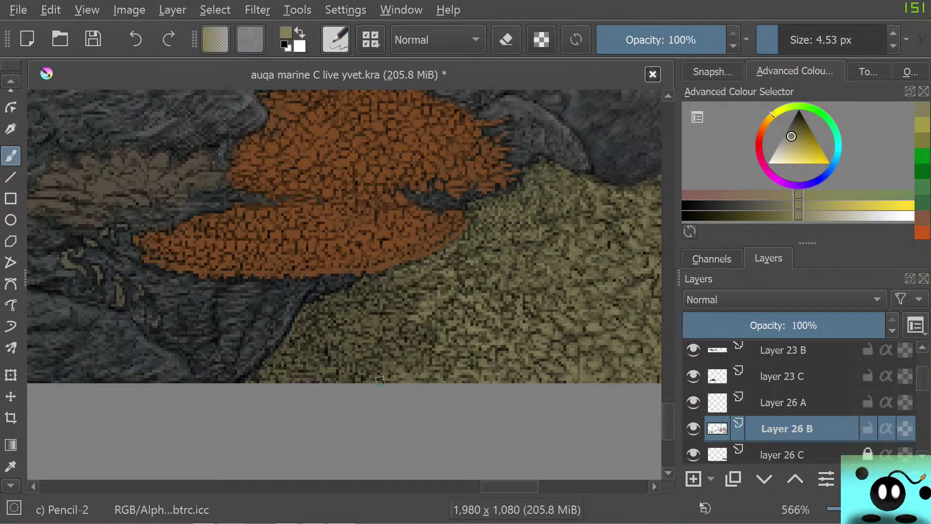
left_click_drag(397, 360, 394, 346)
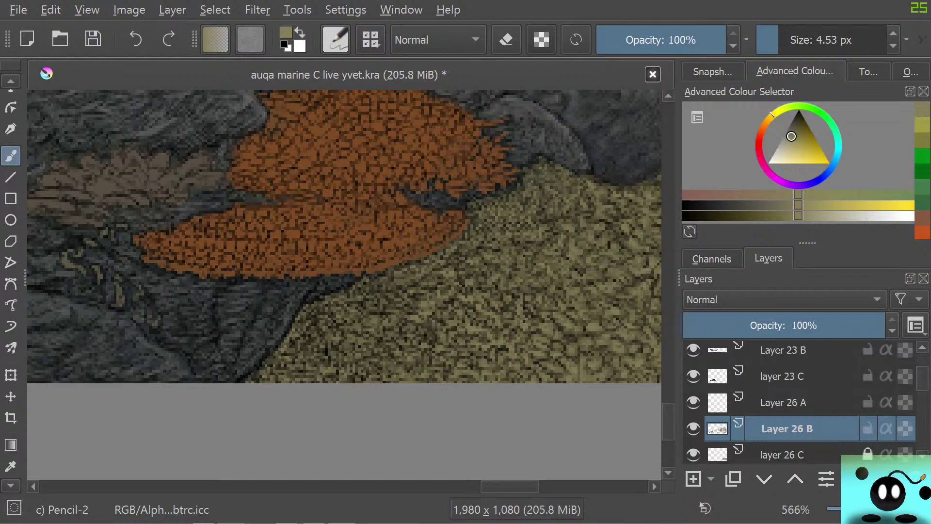
left_click_drag(509, 486, 529, 454)
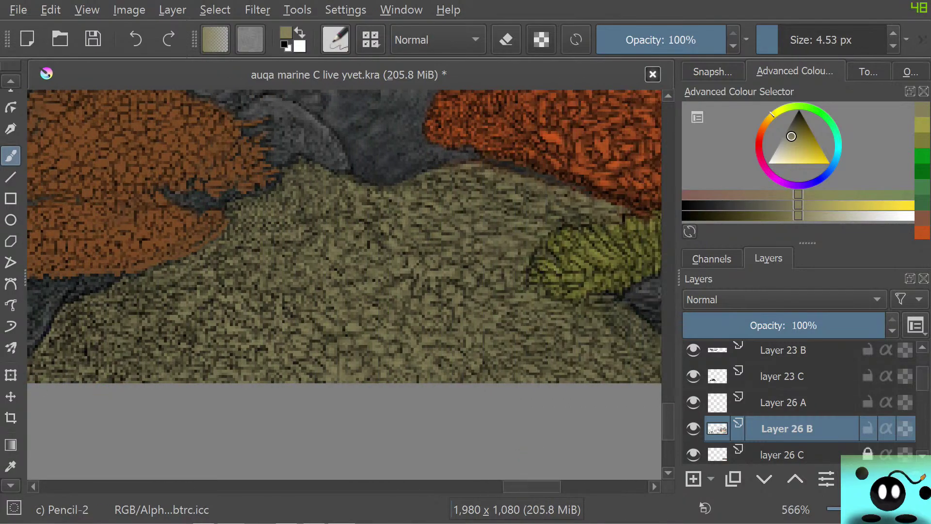
left_click_drag(532, 486, 513, 486)
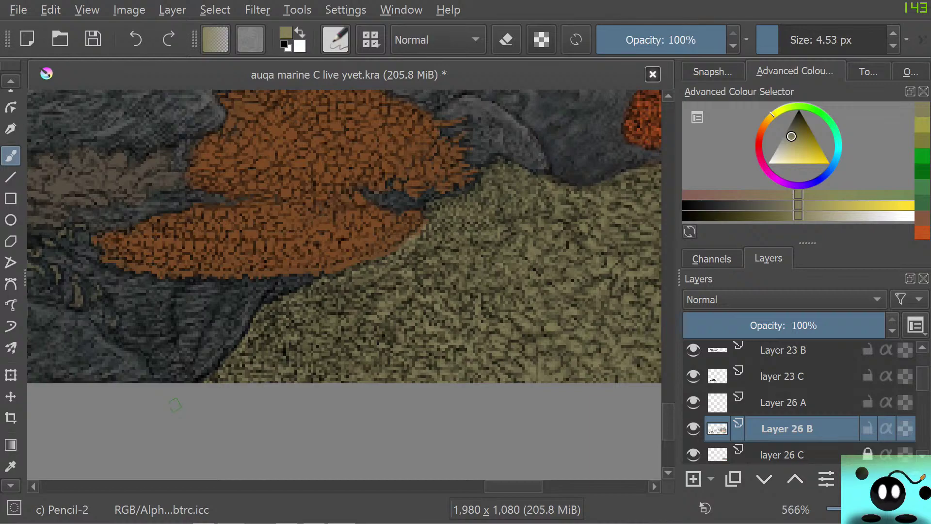
left_click_drag(567, 310, 310, 304)
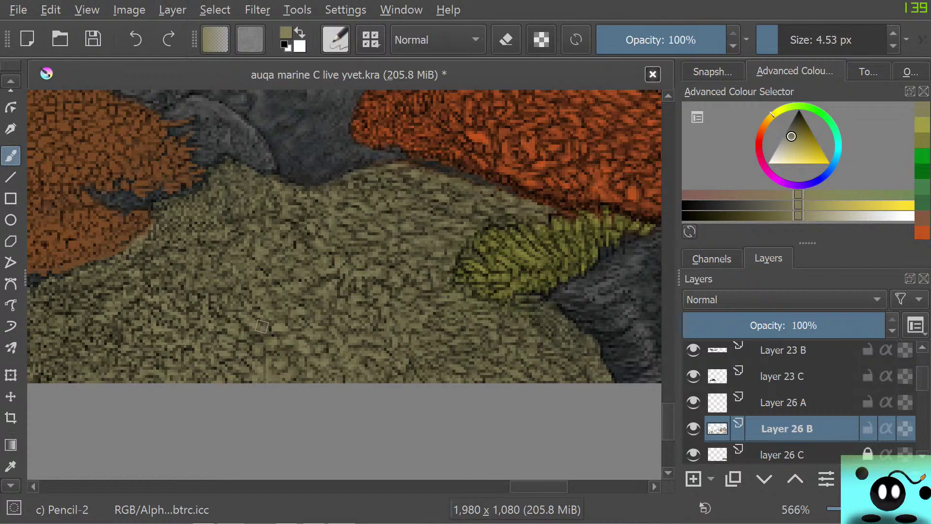
left_click_drag(272, 325, 283, 329)
Lighten the brush colour to a pale khaki and paint fine highlights along the mound's upper ridge and lower middle.
right_click(233, 295)
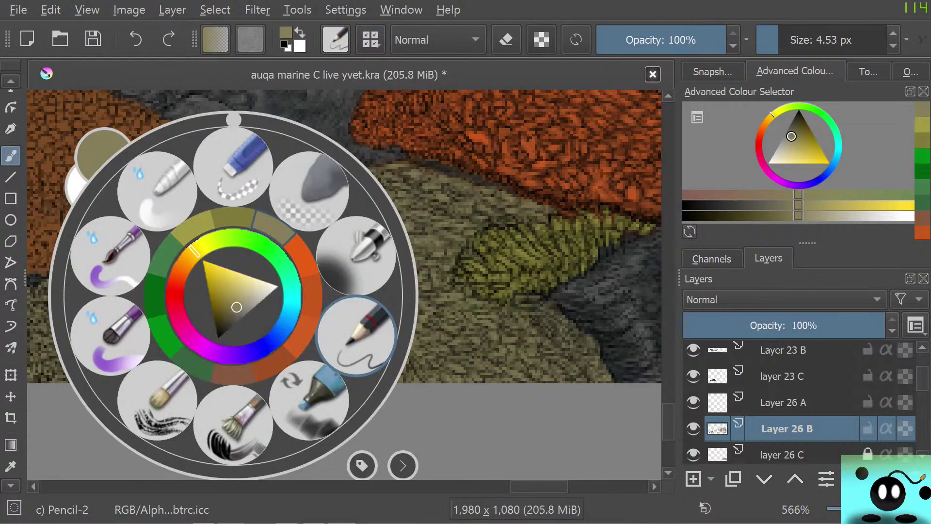
left_click_drag(237, 307, 245, 300)
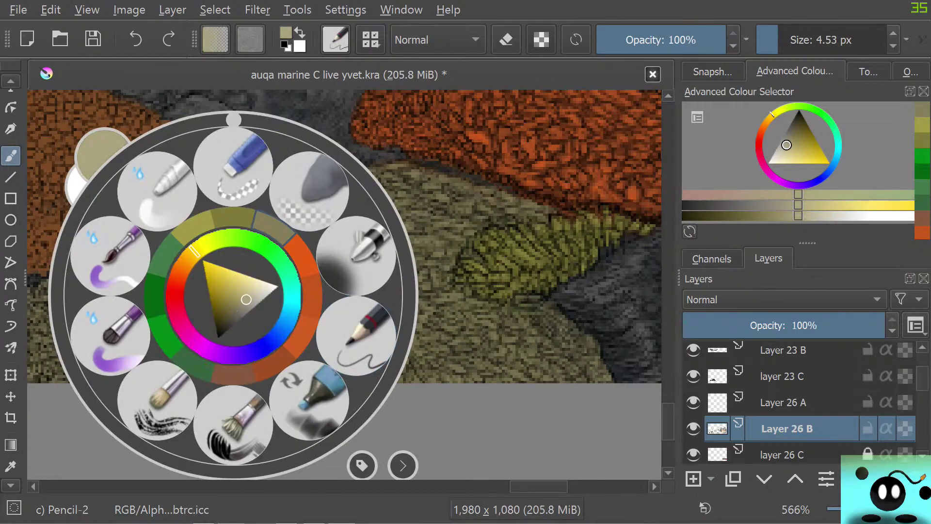
left_click(479, 327)
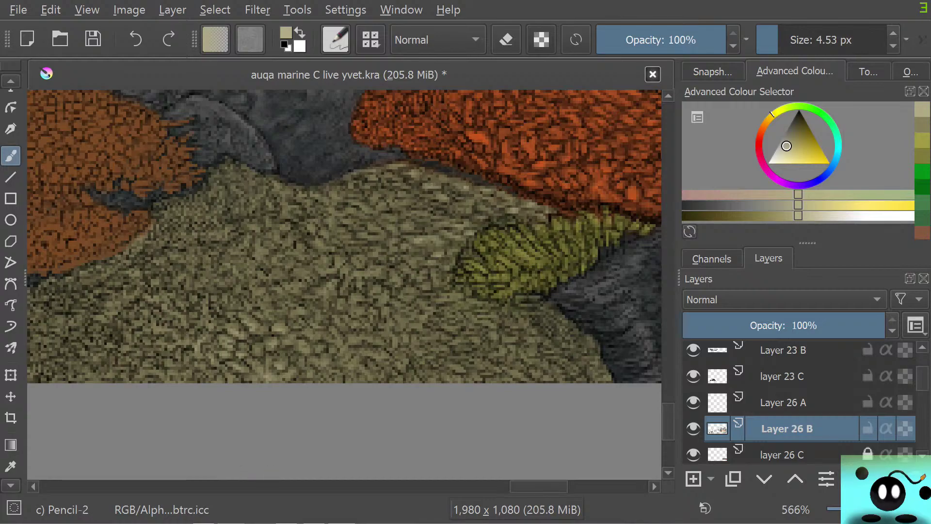
Paint pale khaki highlights over the mound's peak and the slope beside the orange-brown coral, undoing the unwanted strokes.
left_click_drag(538, 486, 518, 487)
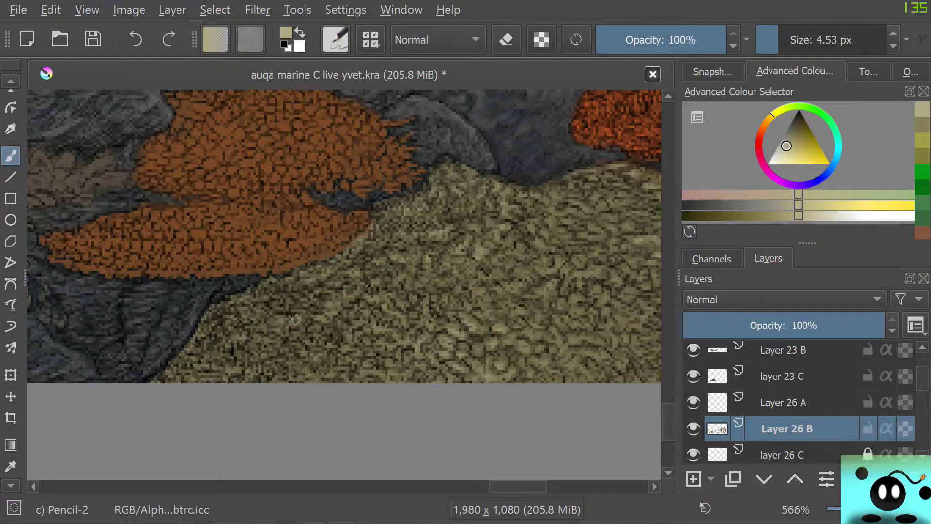
left_click_drag(284, 327, 272, 333)
left_click_drag(378, 370, 368, 373)
key("ctrl+z")
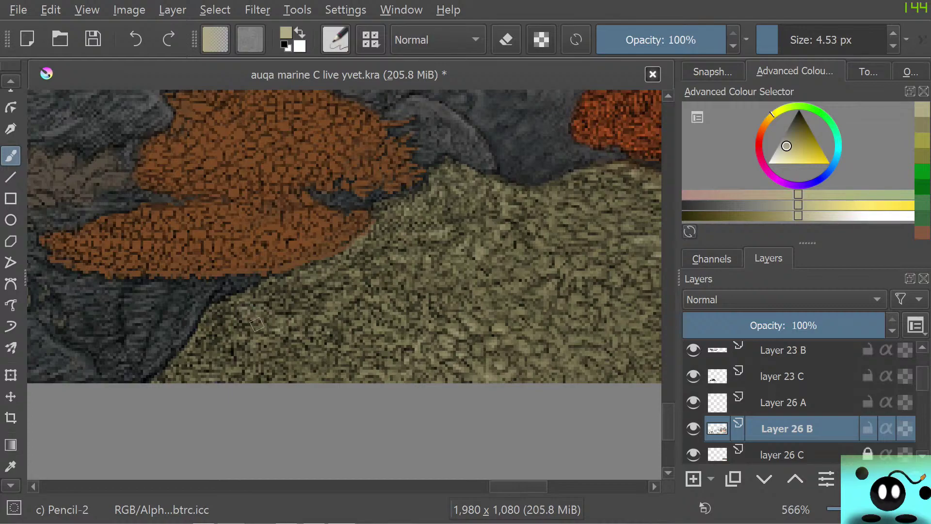
left_click(223, 353)
key("ctrl+z")
right_click(228, 352)
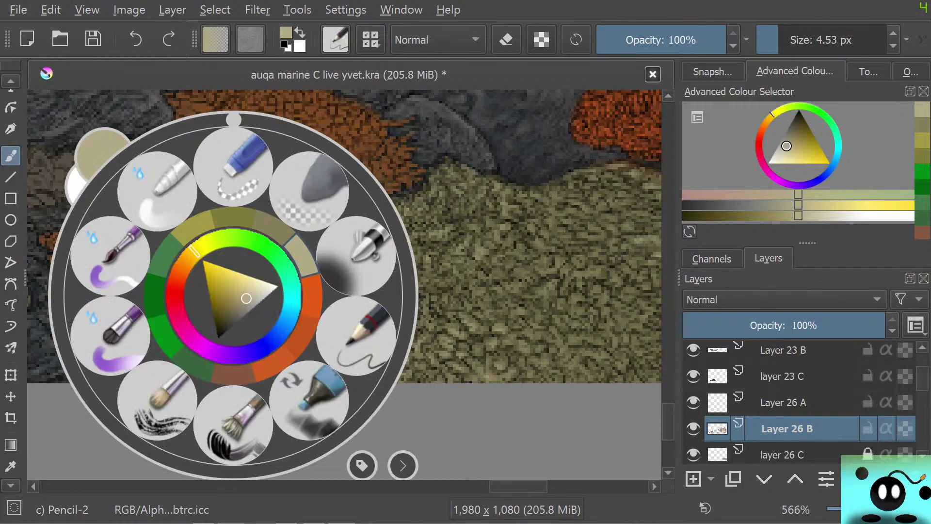
right_click(218, 347)
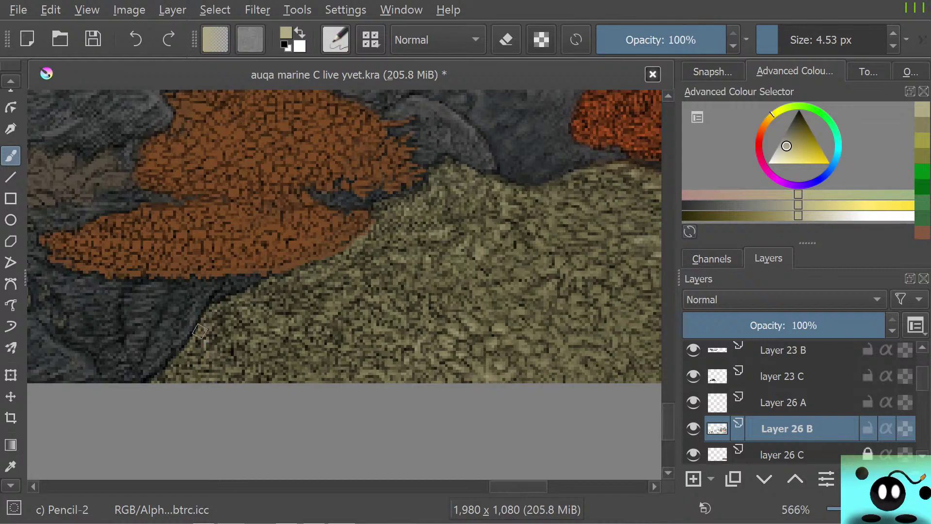
Sample the orange-brown coral's colour from its centre and return to the Pencil-2 brush.
left_click_drag(503, 487, 533, 487)
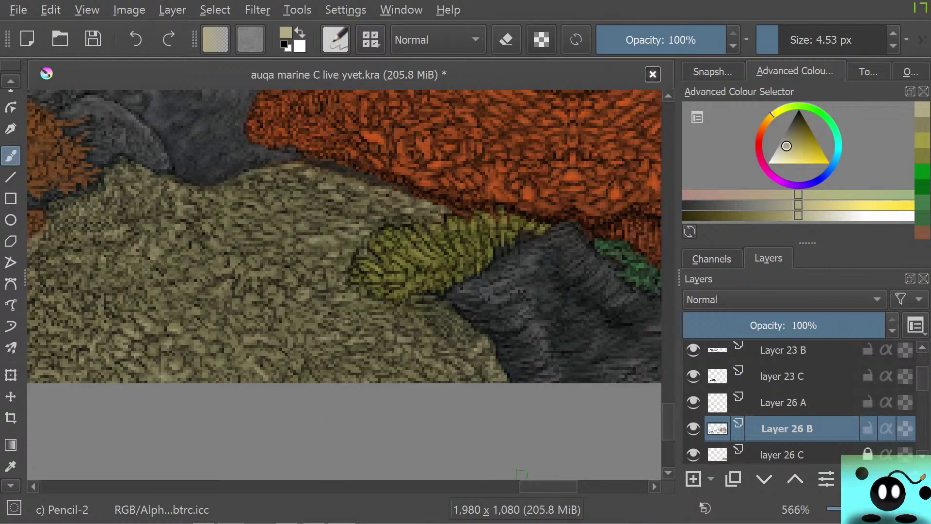
left_click_drag(548, 486, 515, 486)
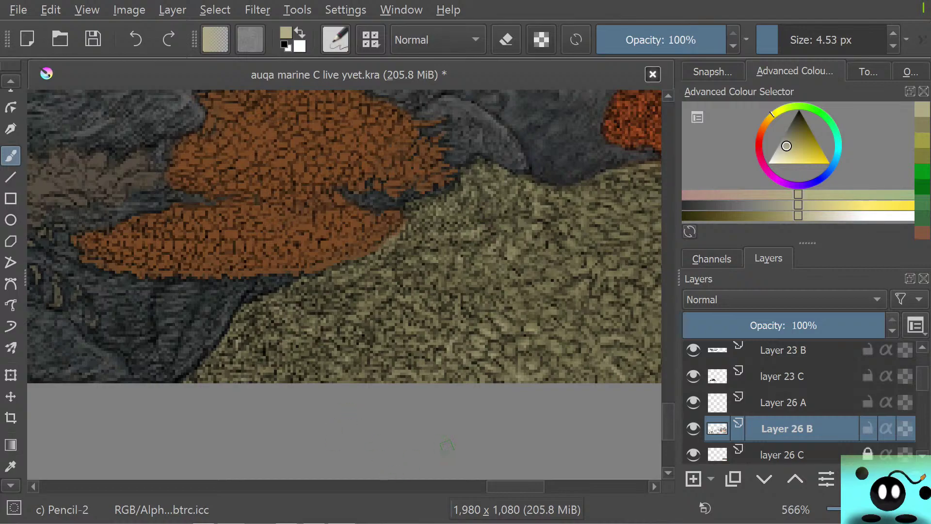
scroll(507, 474, "left", 5)
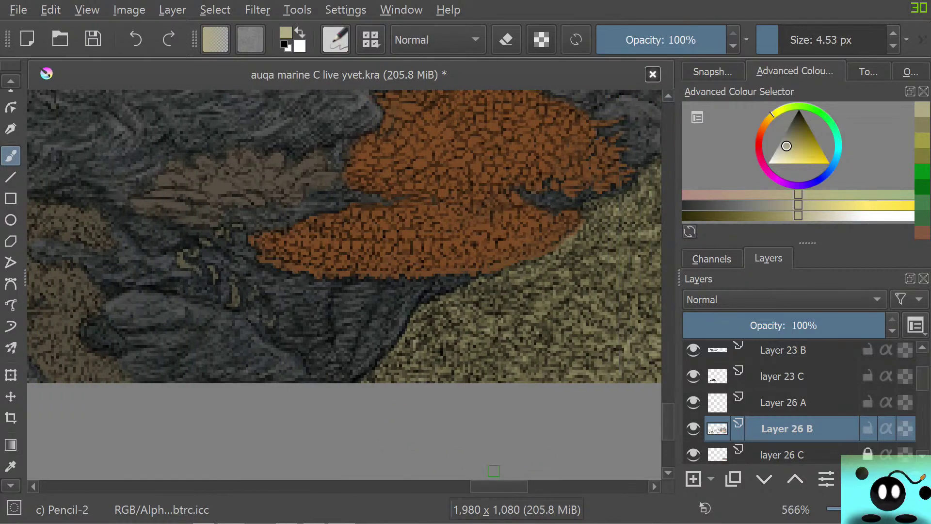
scroll(344, 286, "up", 5)
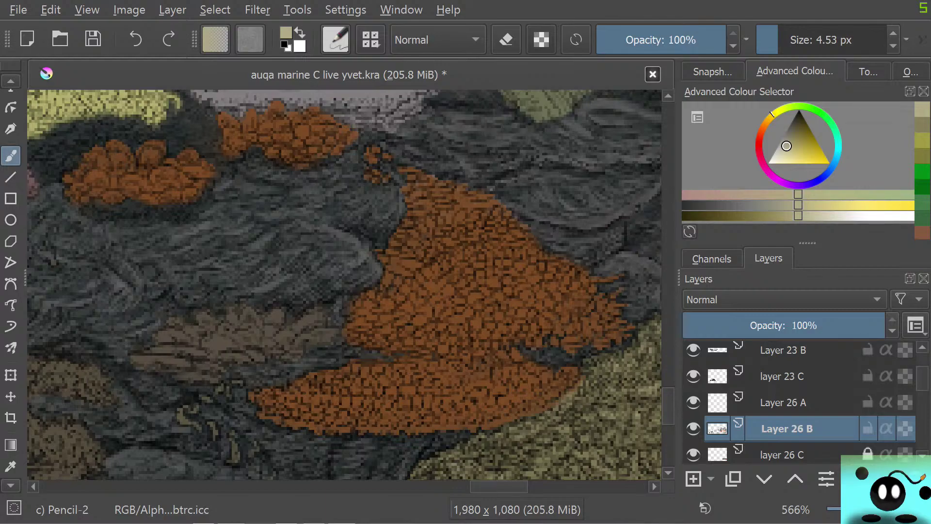
left_click_drag(499, 486, 504, 487)
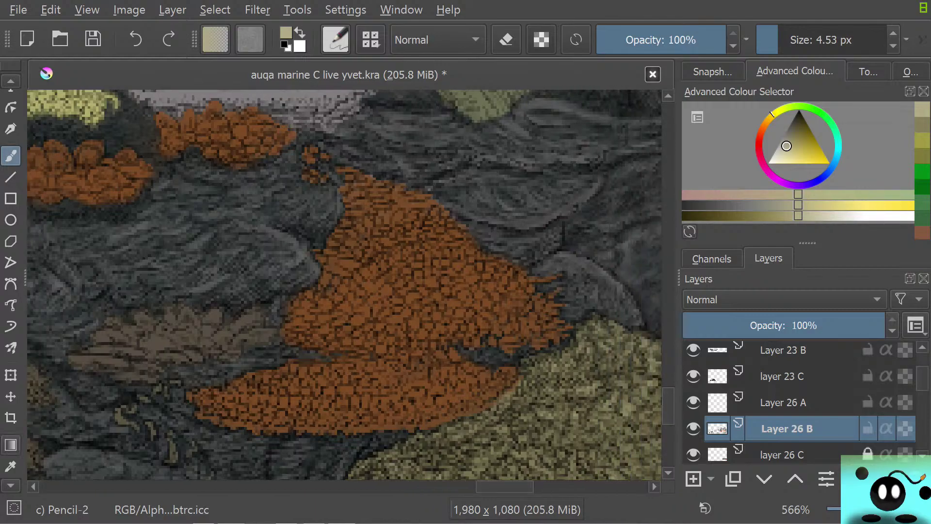
left_click(11, 466)
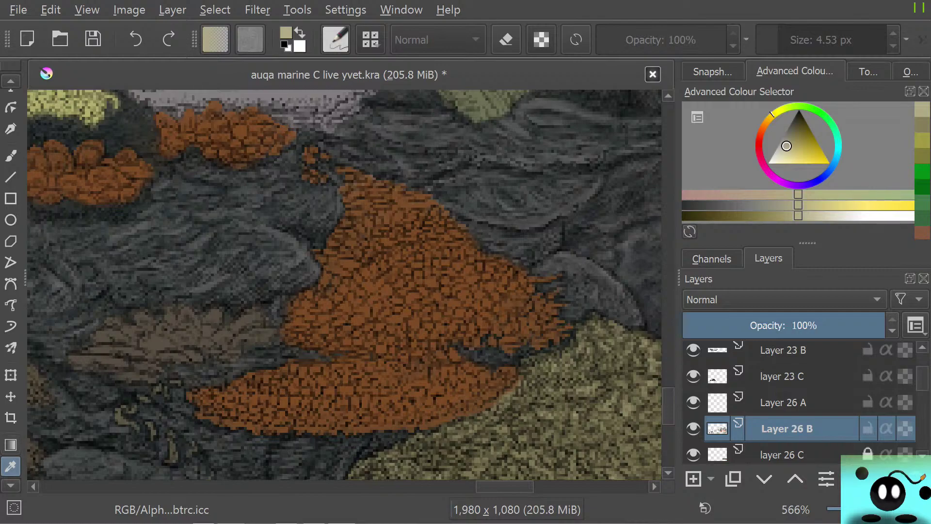
left_click(402, 301)
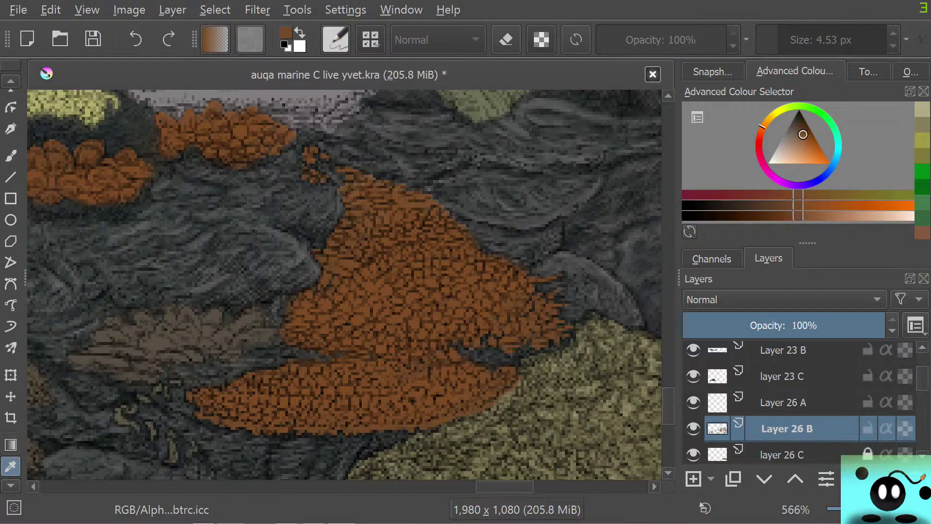
key("b")
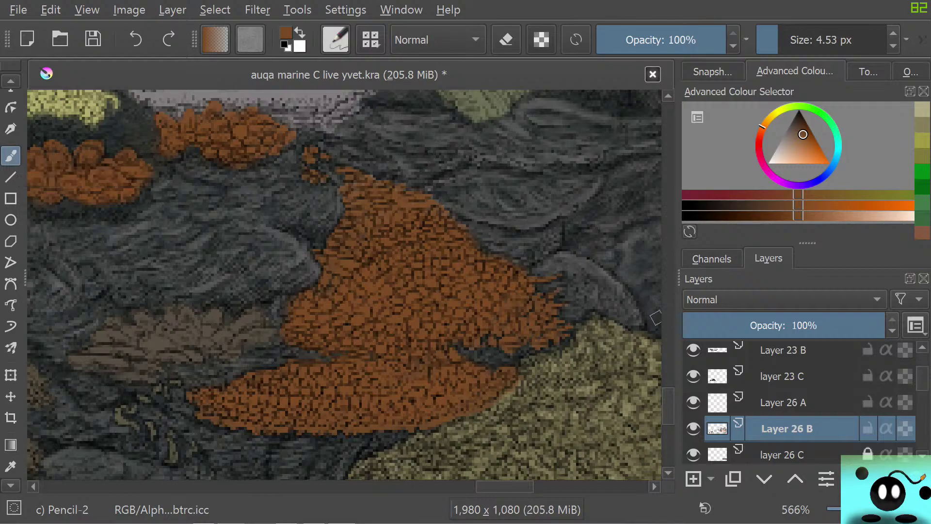
Lighten the brush colour to a brighter orange and paint highlights along the bottom edge of the coral's lower lobe.
scroll(345, 285, "down", 3)
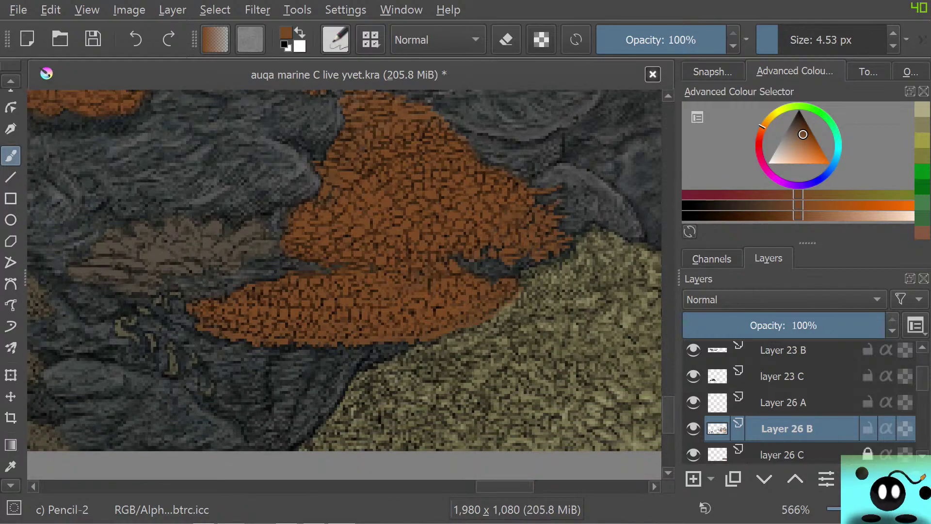
scroll(344, 285, "up", 3)
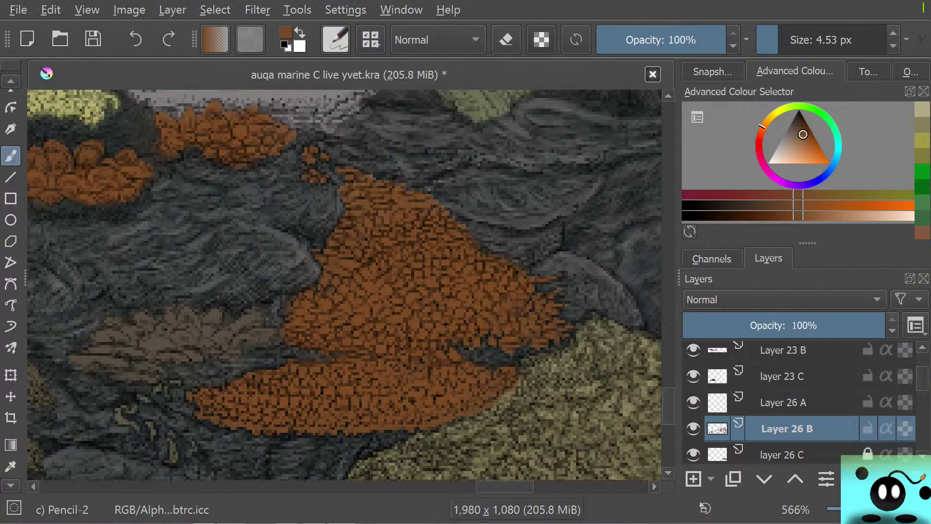
scroll(344, 285, "down", 3)
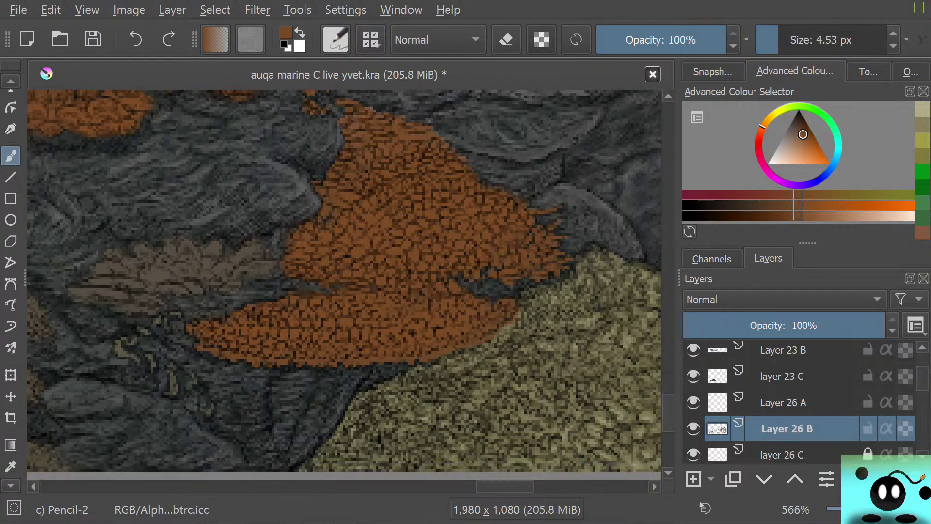
right_click(392, 339)
left_click_drag(383, 310, 376, 301)
right_click(388, 285)
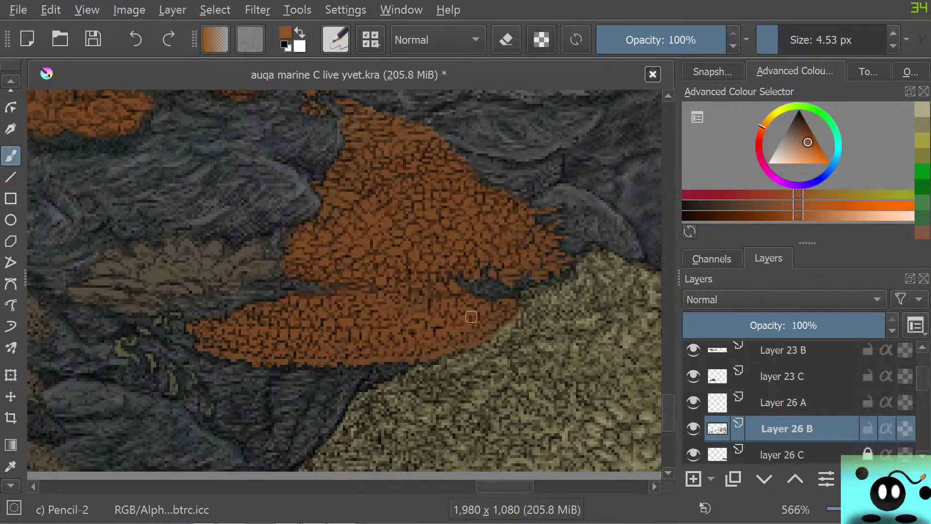
left_click_drag(507, 309, 485, 329)
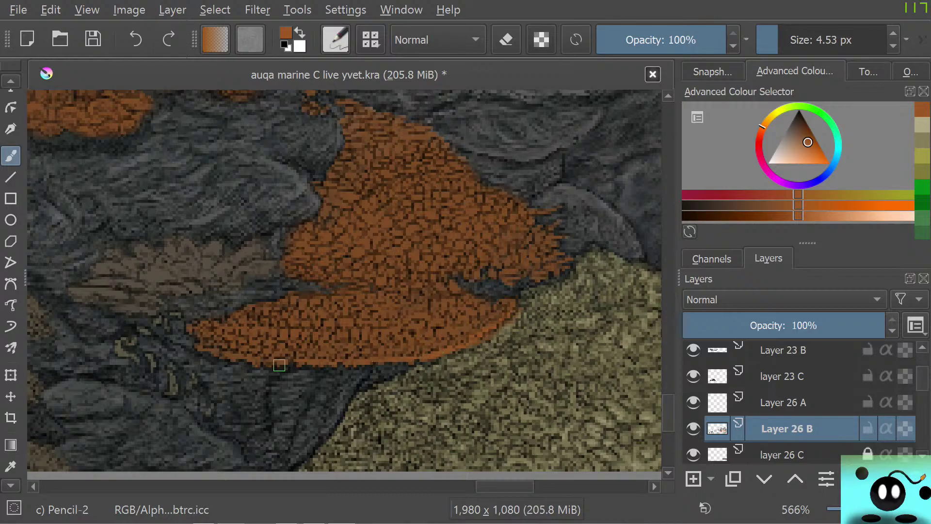
left_click_drag(279, 365, 271, 362)
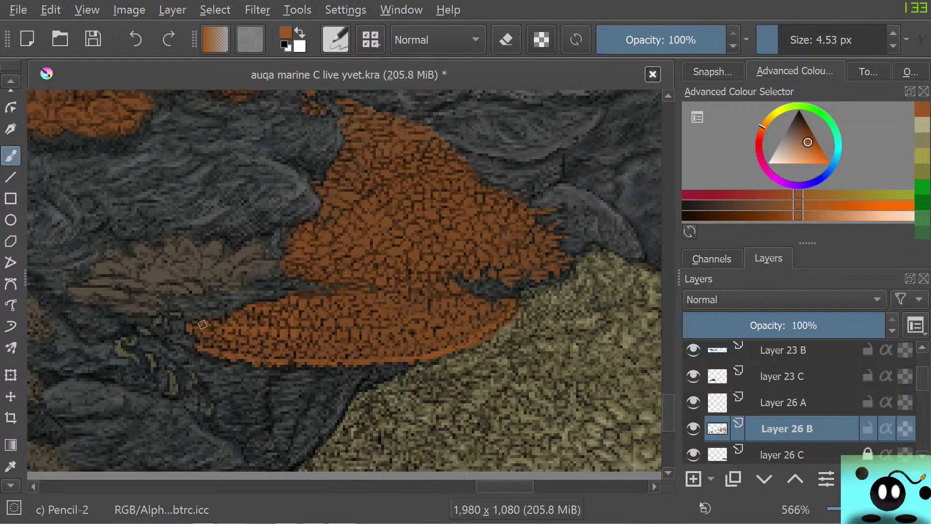
Fill the coral's lower lobe with brighter orange strokes and extend them onto the left side of its upper part.
left_click_drag(191, 330, 203, 333)
left_click_drag(400, 338, 393, 349)
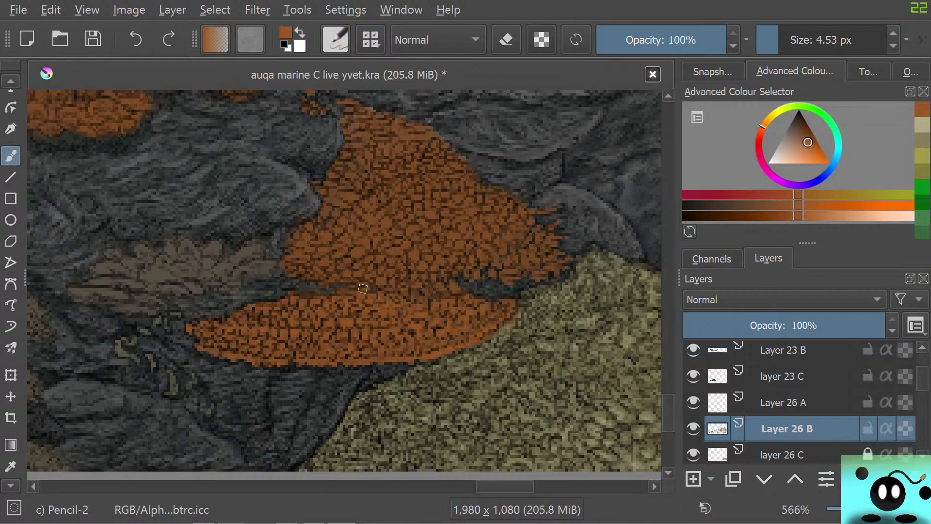
left_click(431, 295)
left_click_drag(446, 326, 443, 338)
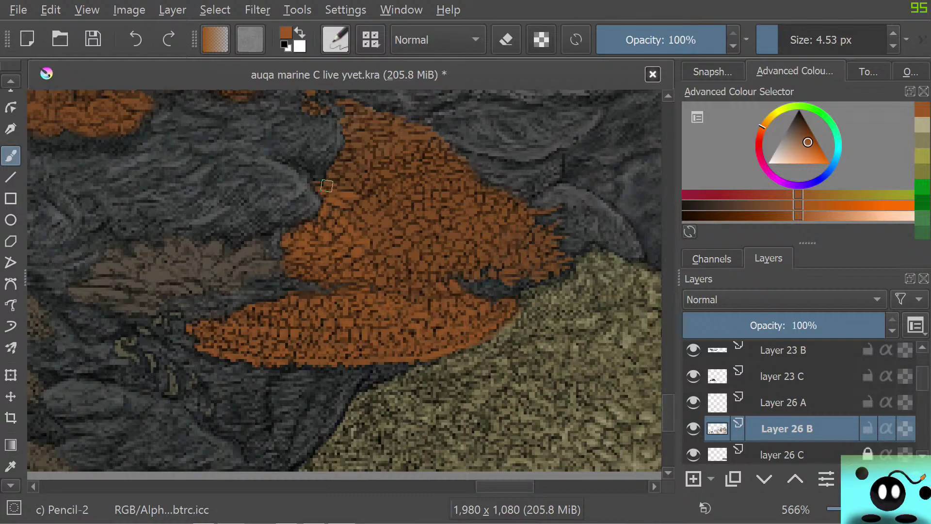
Examine the whole reef painting at reduced zoom levels to judge how the shaded coral fits with its surroundings.
key("1")
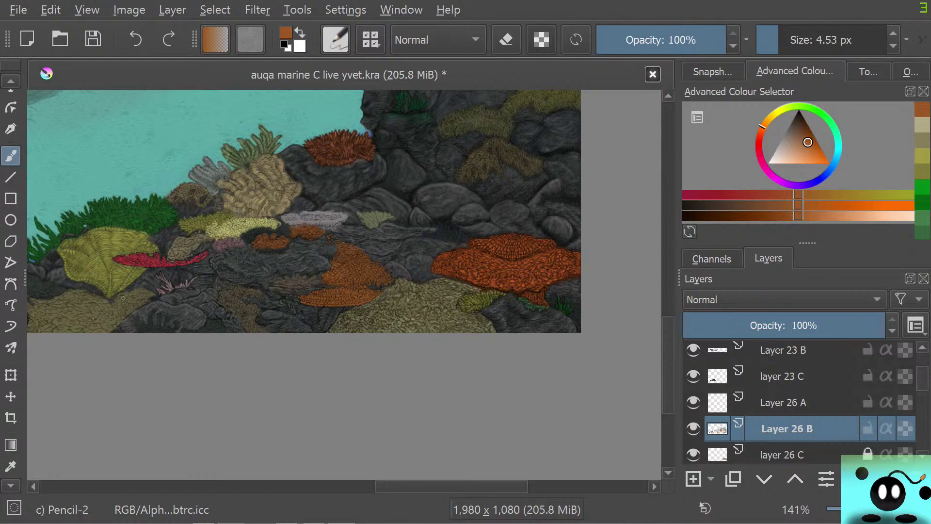
scroll(156, 230, "down", 6)
scroll(124, 157, "up", 3)
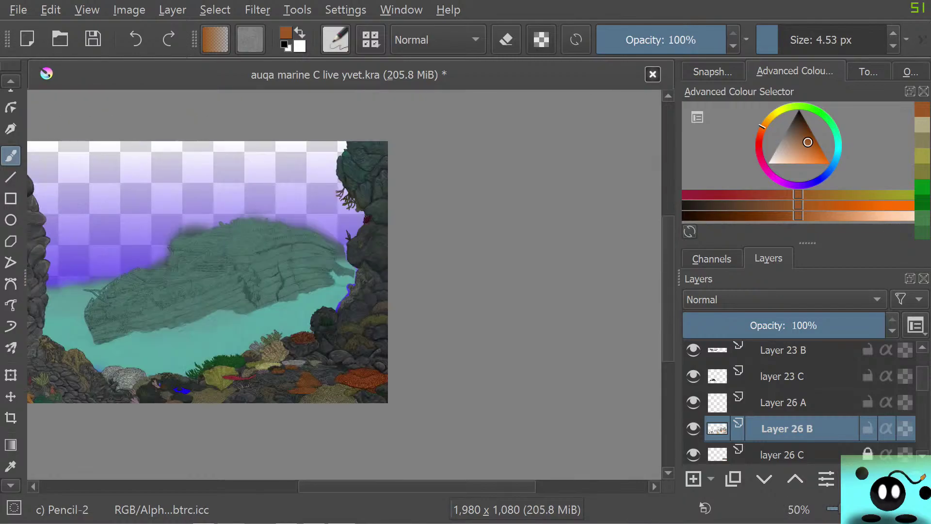
left_click_drag(329, 487, 250, 486)
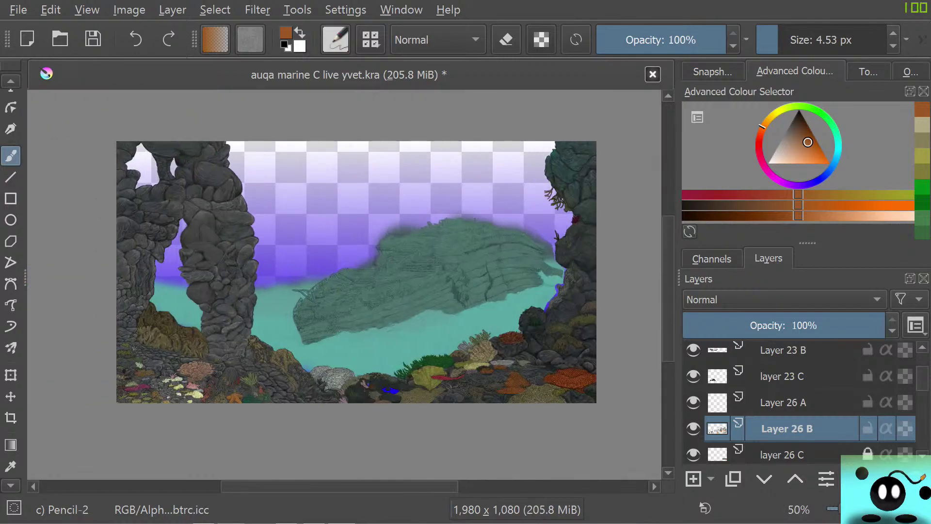
scroll(250, 476, "up", 1)
scroll(381, 410, "down", 1)
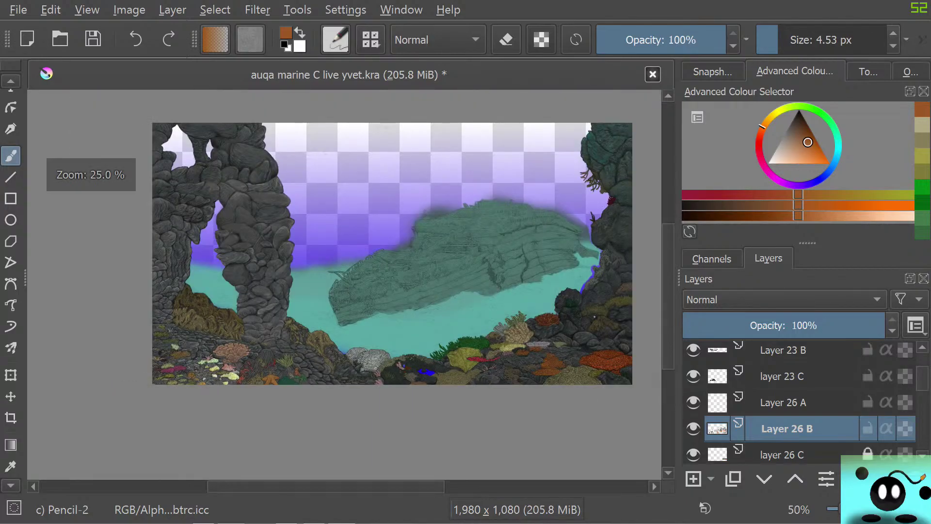
scroll(621, 311, "up", 1)
scroll(553, 346, "up", 1)
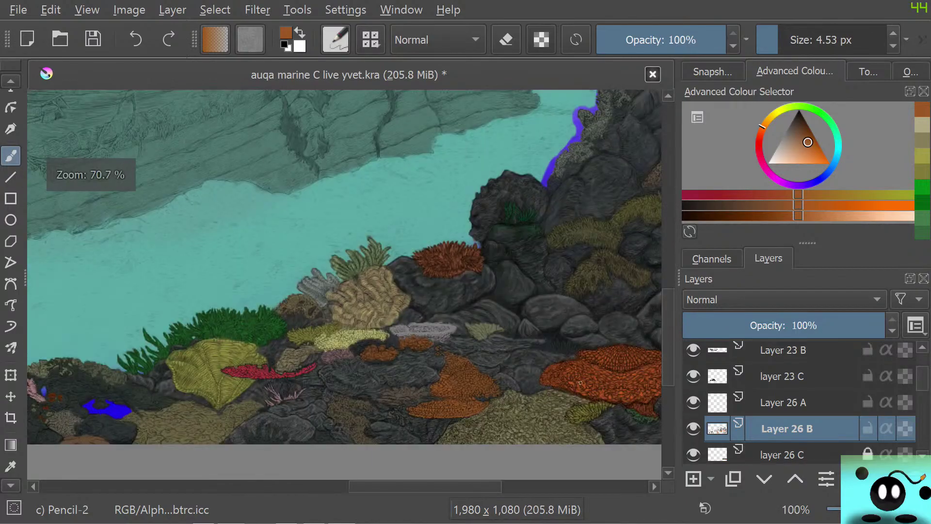
scroll(580, 386, "down", 2)
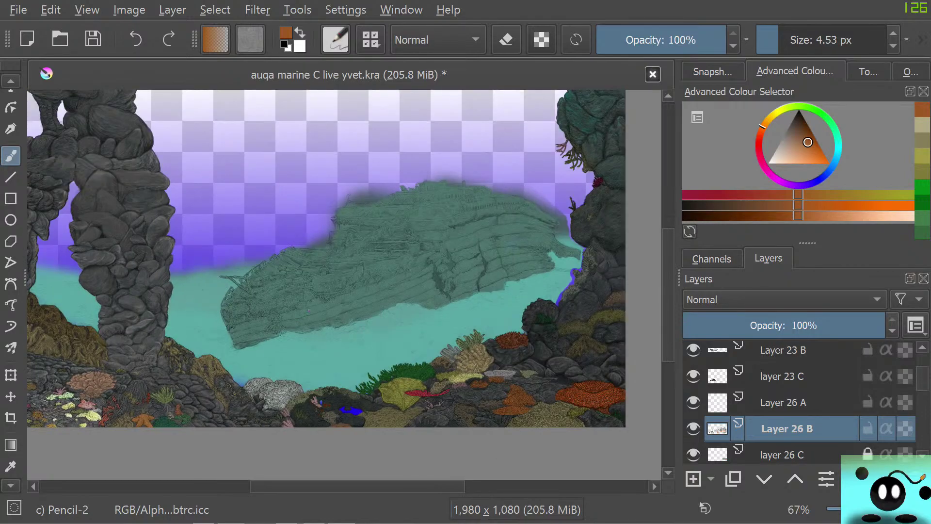
scroll(344, 257, "right", 3)
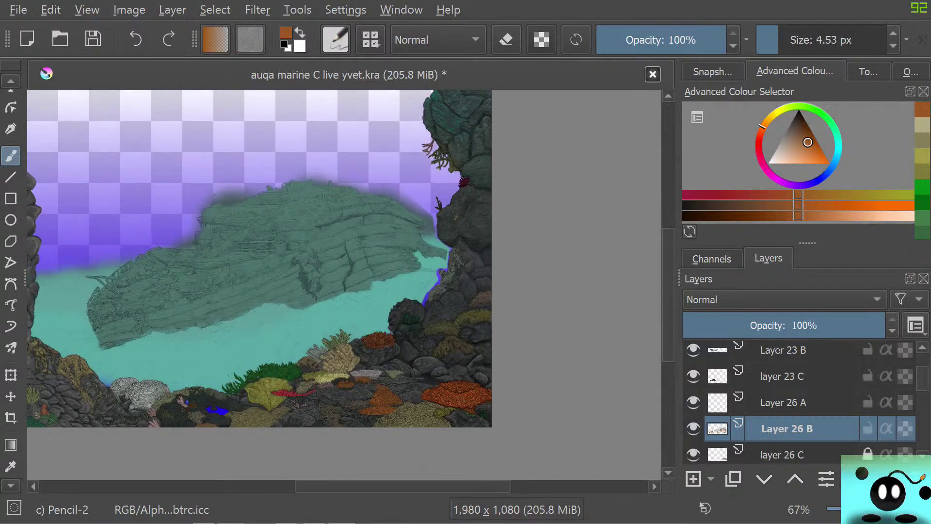
left_click_drag(413, 486, 339, 486)
scroll(350, 396, "down", 2)
scroll(356, 298, "up", 1)
scroll(382, 360, "down", 1)
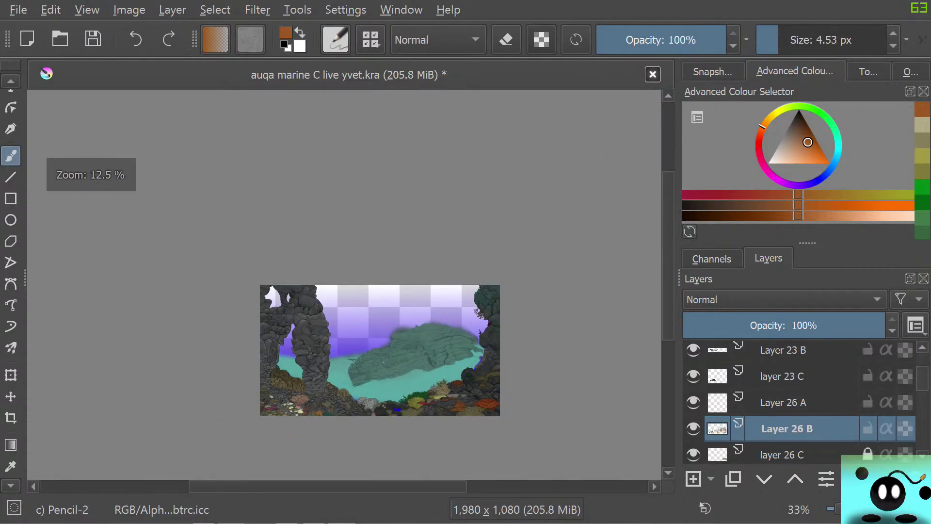
scroll(449, 358, "up", 1)
scroll(431, 465, "up", 3)
scroll(430, 466, "down", 6)
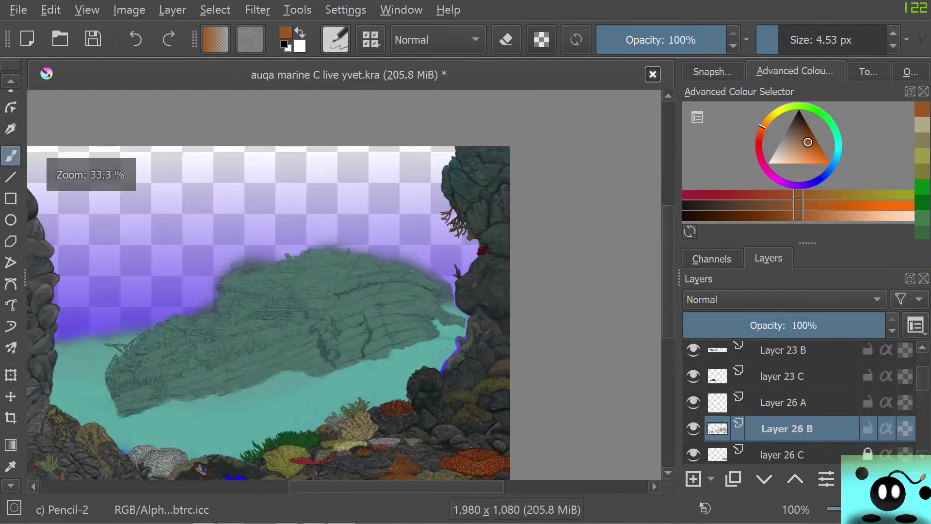
Paint brighter orange highlights over the right-hand spikes and the middle of the coral's upper part.
scroll(464, 430, "up", 6)
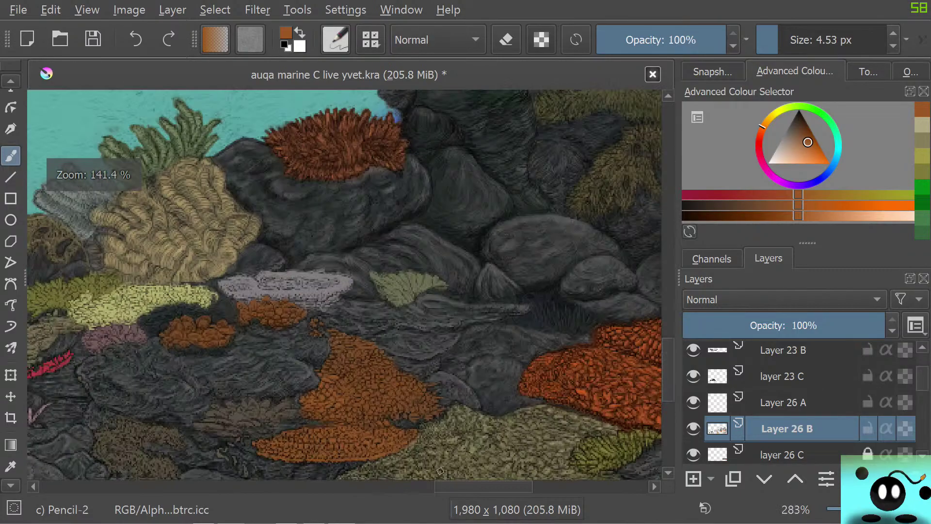
scroll(464, 430, "up", 1)
scroll(464, 431, "up", 2)
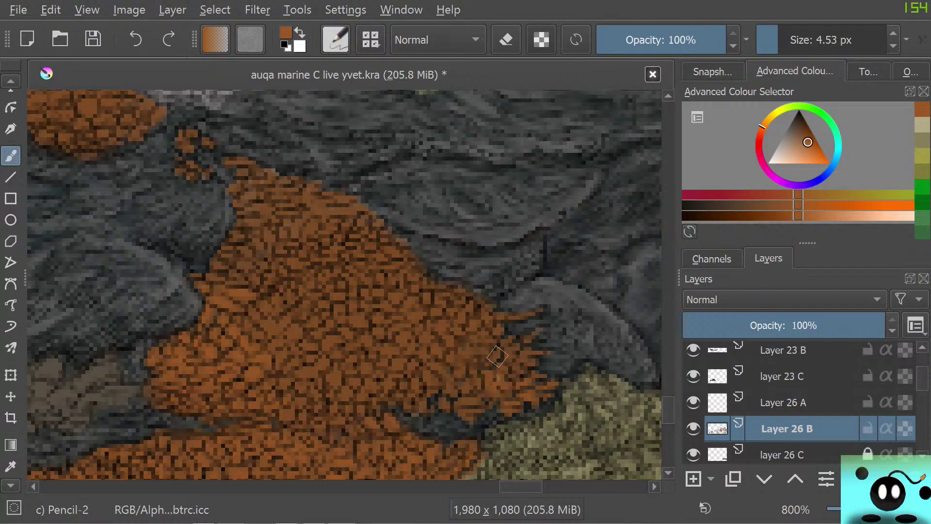
mouse_move(529, 356)
left_mouse_down()
mouse_move(524, 368)
mouse_move(531, 339)
left_mouse_up()
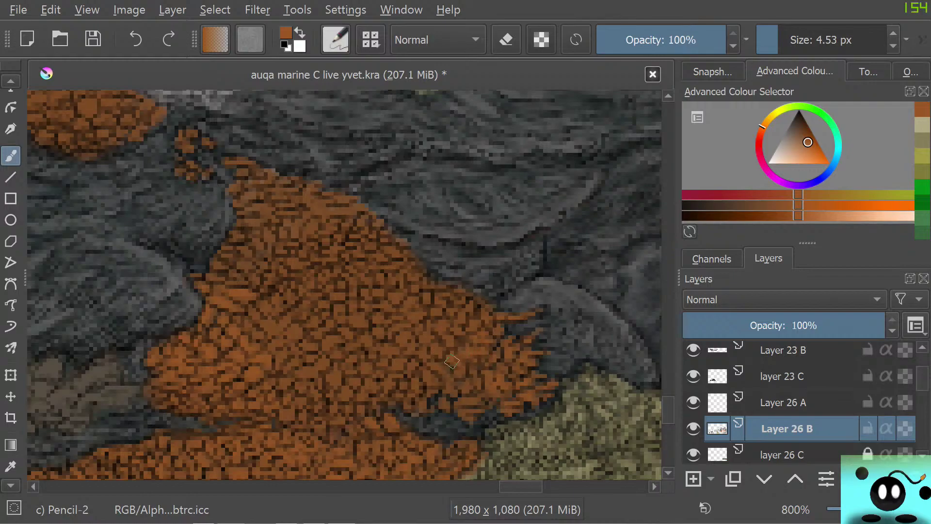
mouse_move(439, 375)
left_mouse_down()
mouse_move(413, 384)
mouse_move(447, 402)
left_mouse_up()
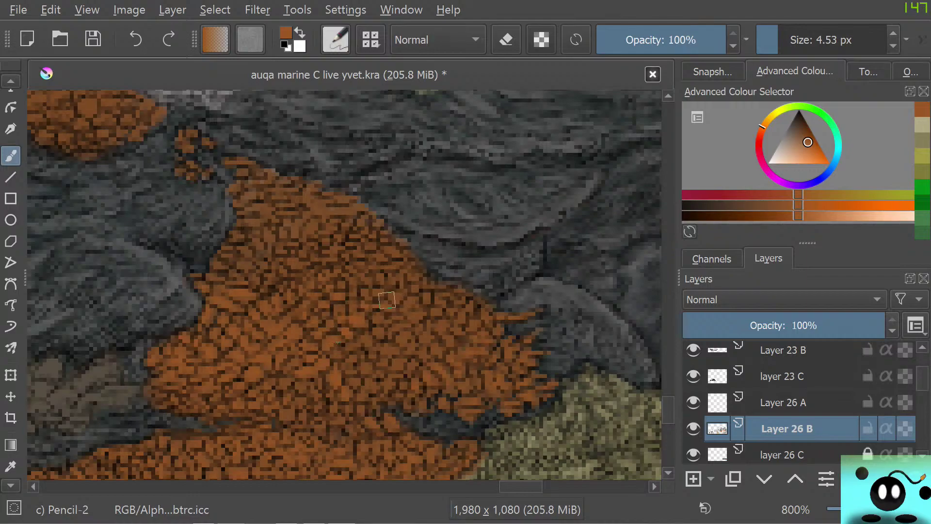
Add fine orange strokes to the coral's upper part with a 2.09 px brush, and enlarge the brush to 5.18 px.
left_click_drag(771, 40, 774, 41)
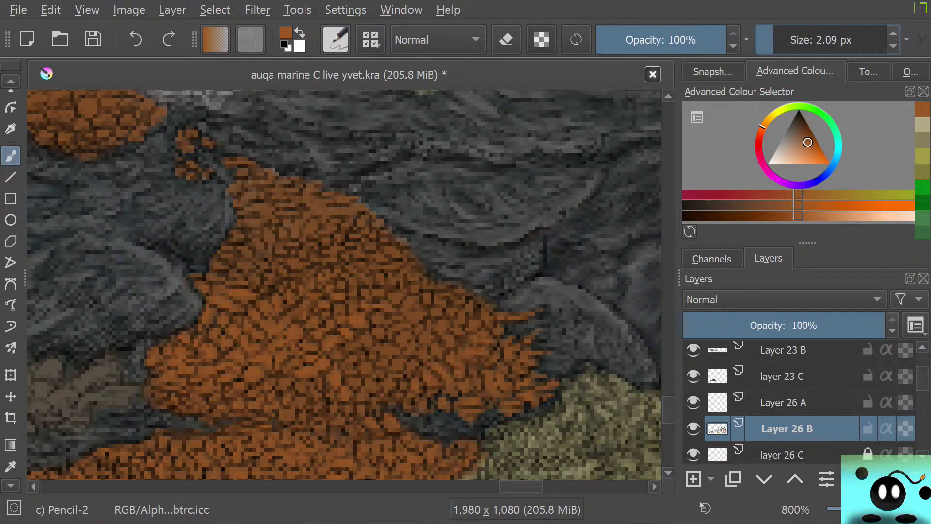
left_click(384, 354)
key("bracketright")
key("bracketright")
key("bracketright")
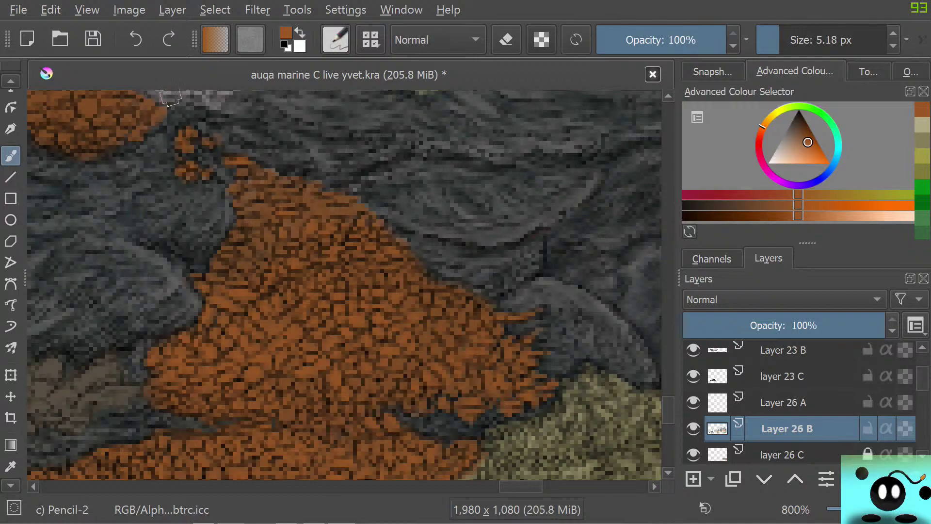
Sample the dark grey of the rock beside the orange-brown coral's right slope as the brush colour.
key("p")
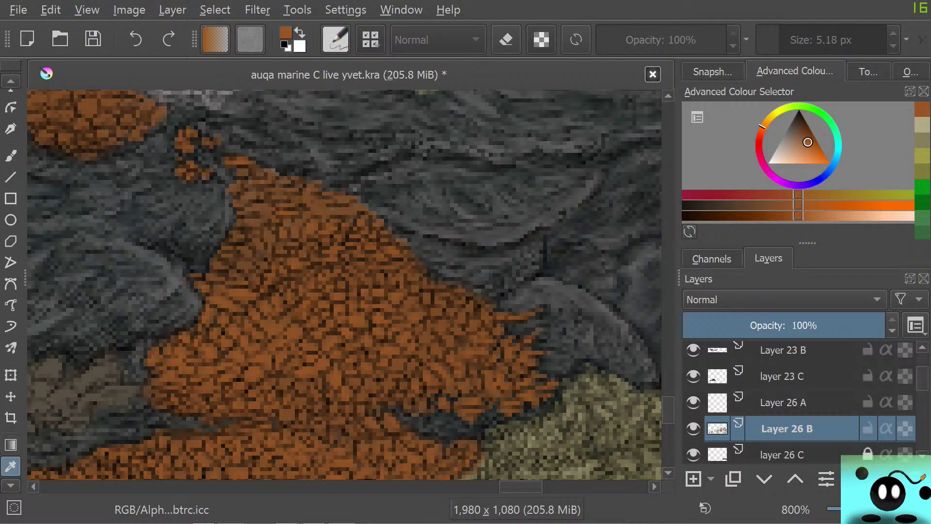
left_click(408, 213)
left_click(11, 155)
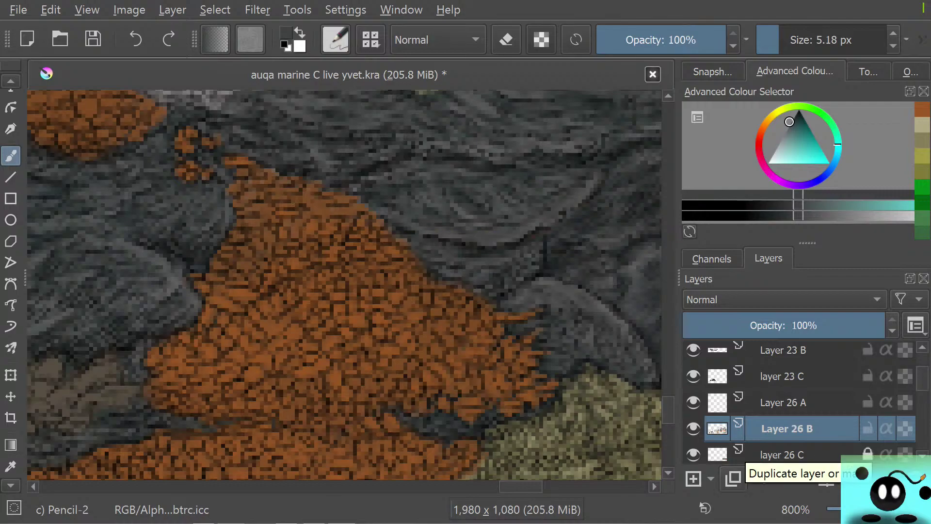
Try painting grey over the upper right edge and inside of the coral's tip on Layer 26 A.
left_click(782, 402)
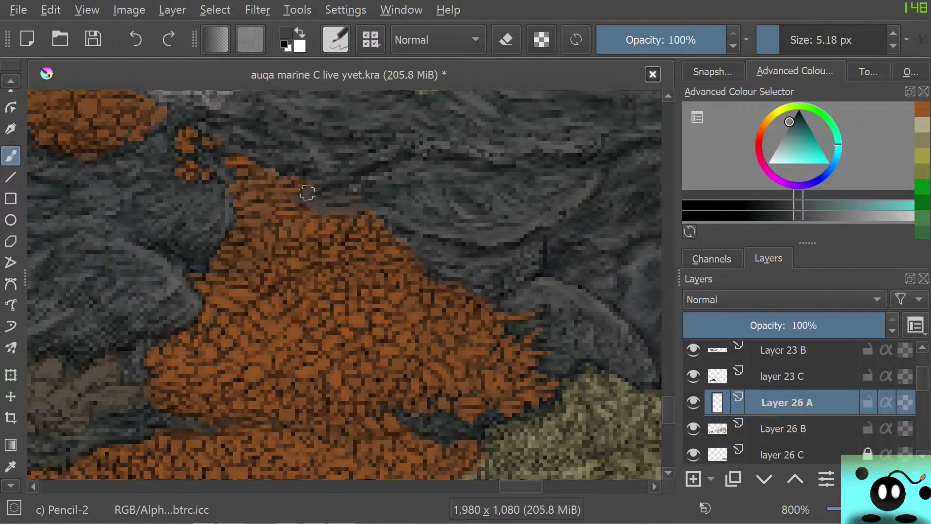
left_click_drag(307, 193, 307, 194)
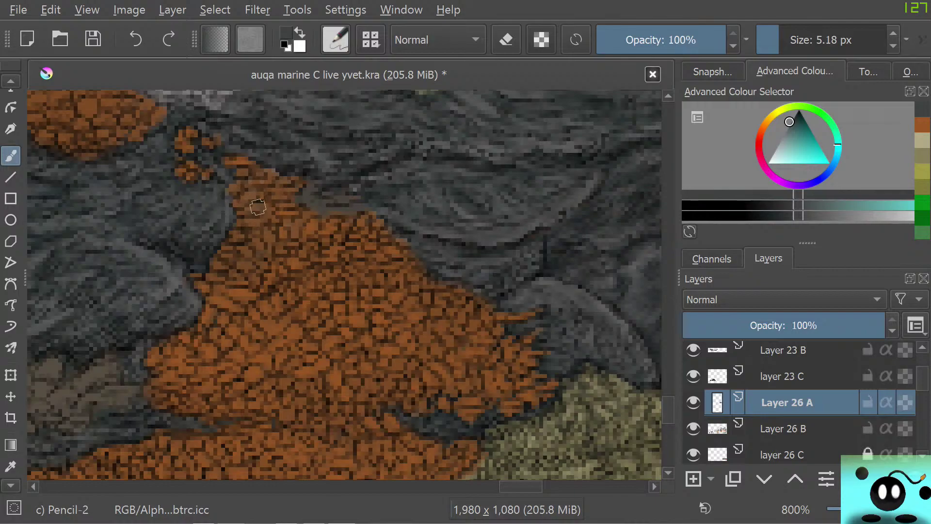
left_click(260, 208)
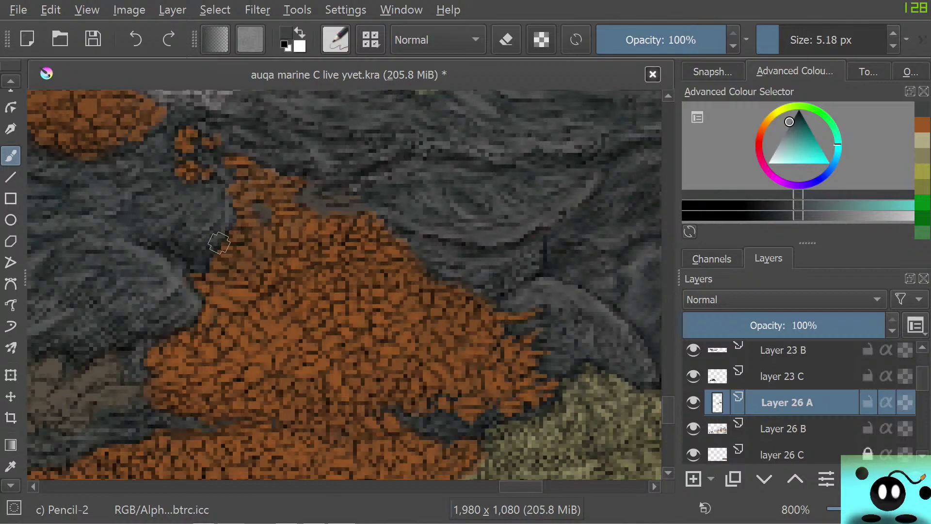
Toggle Layer 26 B's visibility to compare the artwork, and erase the grey strokes from Layer 26 A.
left_click(694, 428)
left_click(694, 429)
left_click(694, 429)
left_click(694, 429)
left_click(693, 428)
left_click(693, 429)
key("e")
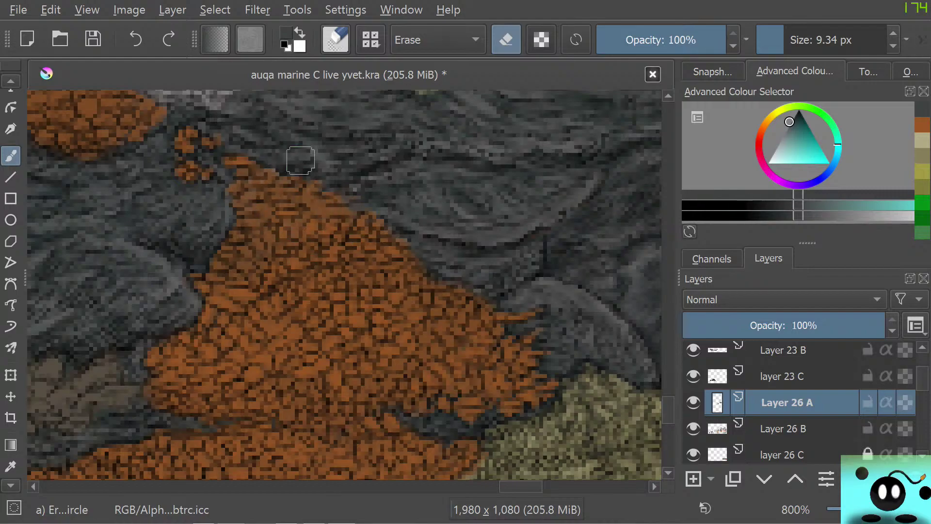
left_click_drag(300, 160, 343, 174)
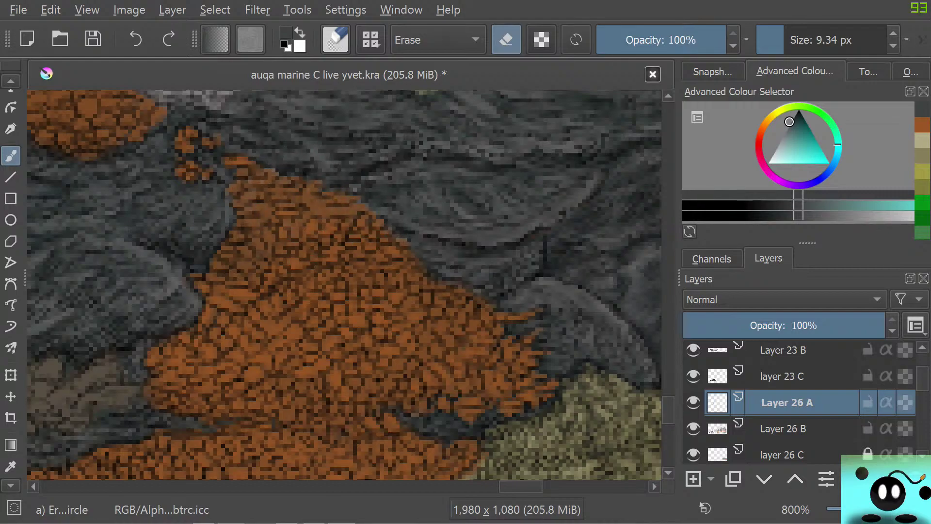
Paint grey on Layer 26 B to cut a notch into the coral's upper right edge and gaps through its tip.
key("Page_Down")
key("e")
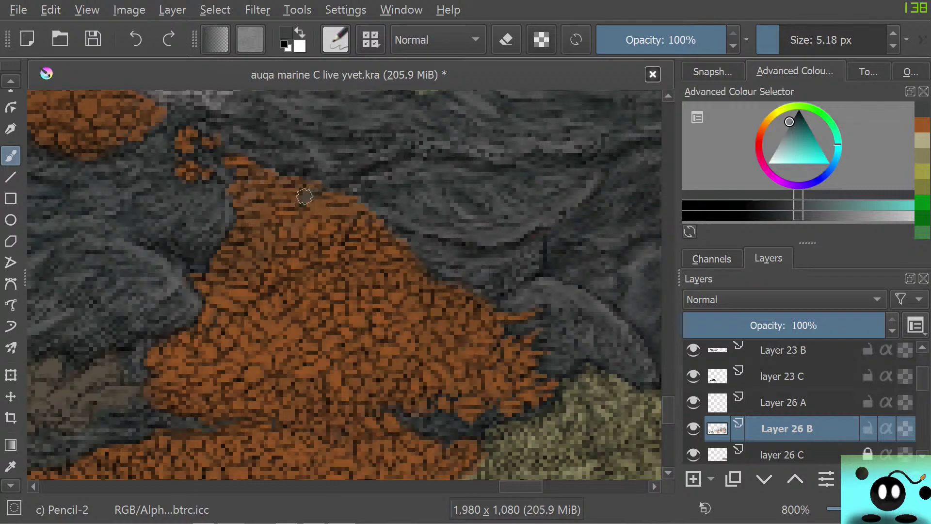
mouse_move(300, 196)
left_mouse_down()
mouse_move(322, 195)
mouse_move(314, 207)
mouse_move(341, 200)
mouse_move(329, 209)
mouse_move(370, 202)
mouse_move(345, 193)
left_mouse_up()
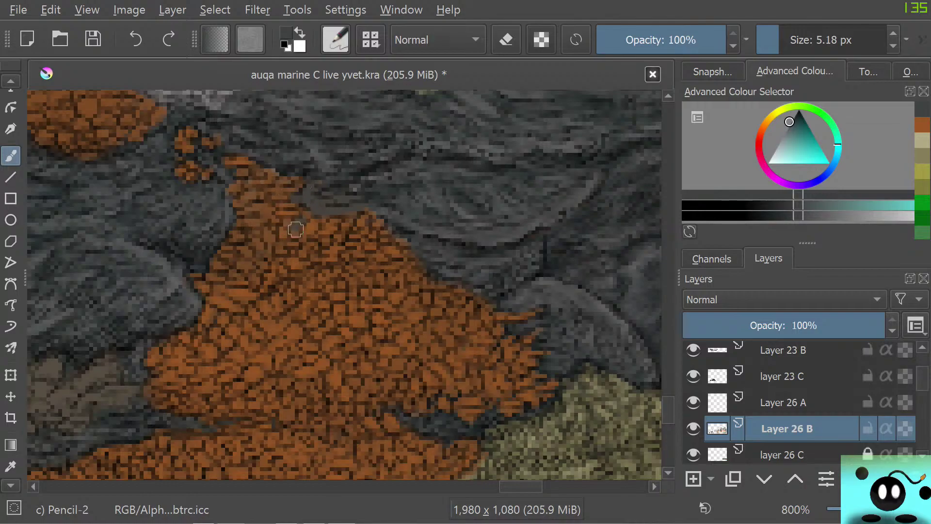
mouse_move(296, 229)
left_mouse_down()
mouse_move(310, 209)
mouse_move(303, 196)
mouse_move(250, 194)
mouse_move(265, 196)
mouse_move(256, 209)
mouse_move(269, 215)
mouse_move(261, 209)
mouse_move(258, 247)
left_mouse_up()
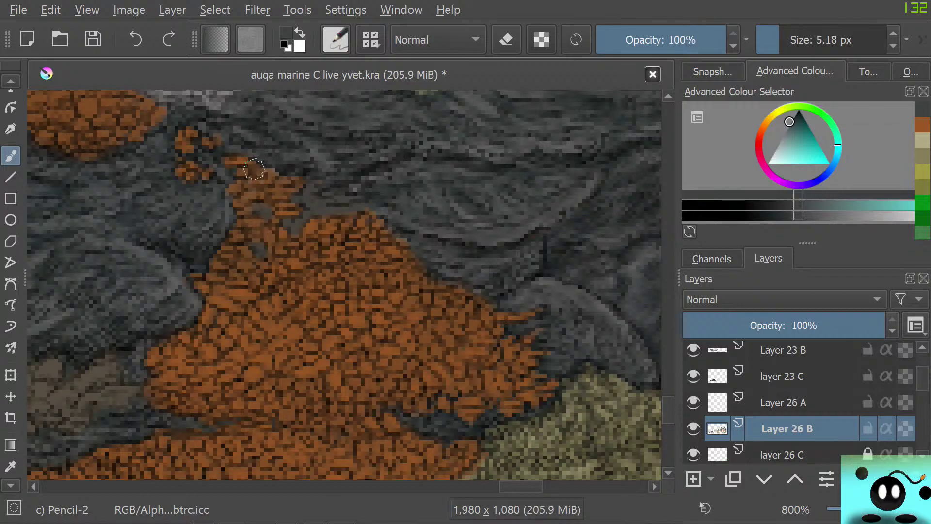
mouse_move(236, 181)
left_mouse_down()
mouse_move(246, 187)
mouse_move(254, 172)
left_mouse_up()
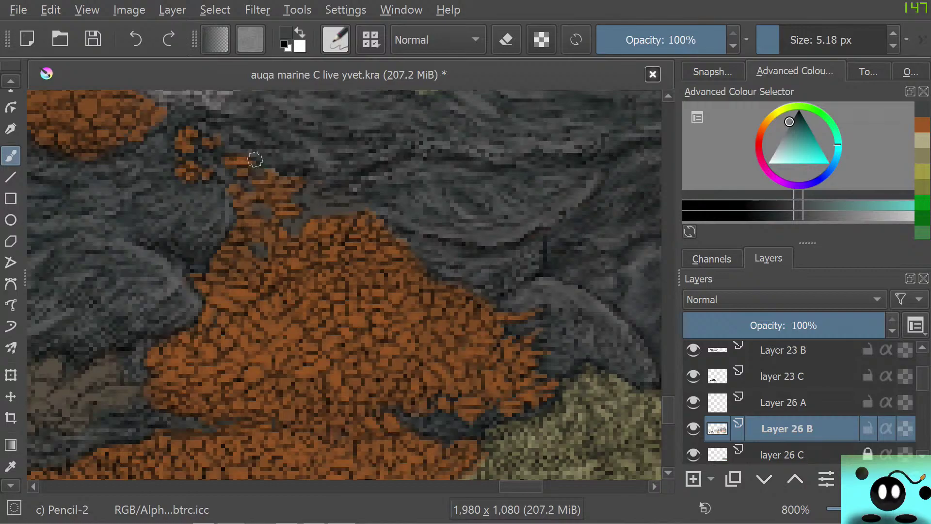
Darken the grey brush colour and shade the new notch and the upper gap in the coral's tip.
right_click(254, 152)
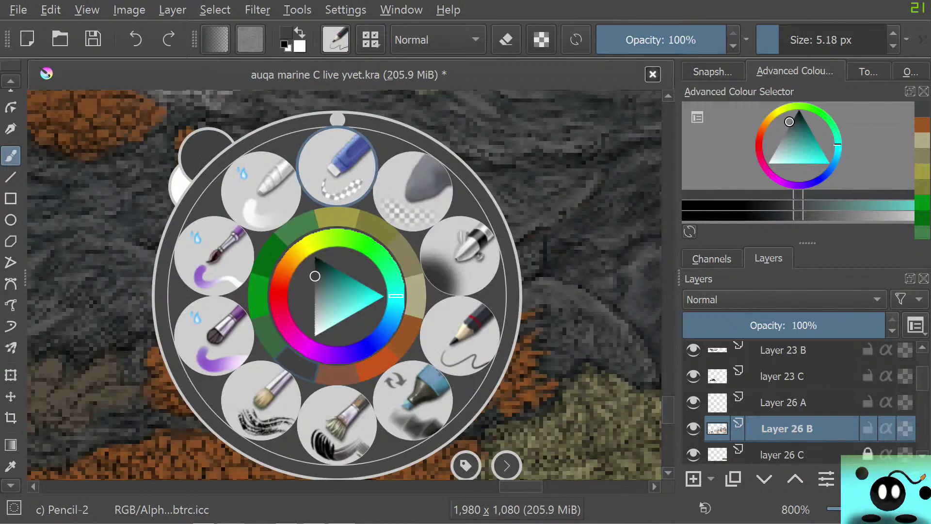
left_click_drag(314, 276, 315, 270)
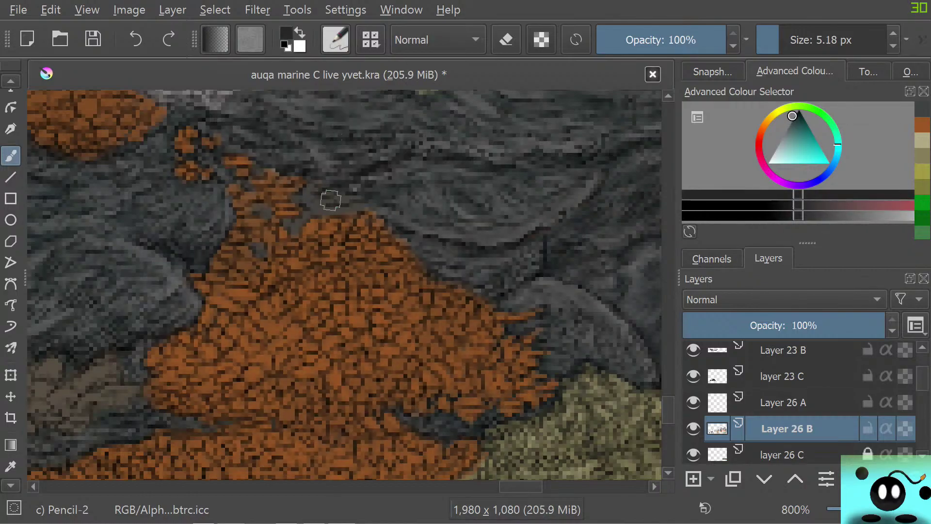
left_click(323, 201)
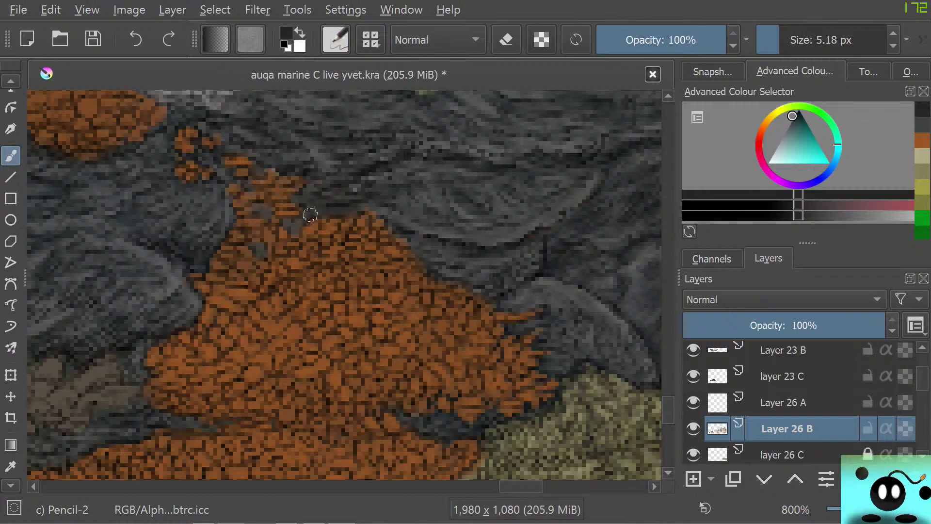
mouse_move(310, 215)
left_mouse_down()
mouse_move(295, 234)
mouse_move(286, 221)
mouse_move(302, 201)
mouse_move(273, 195)
mouse_move(260, 210)
left_mouse_up()
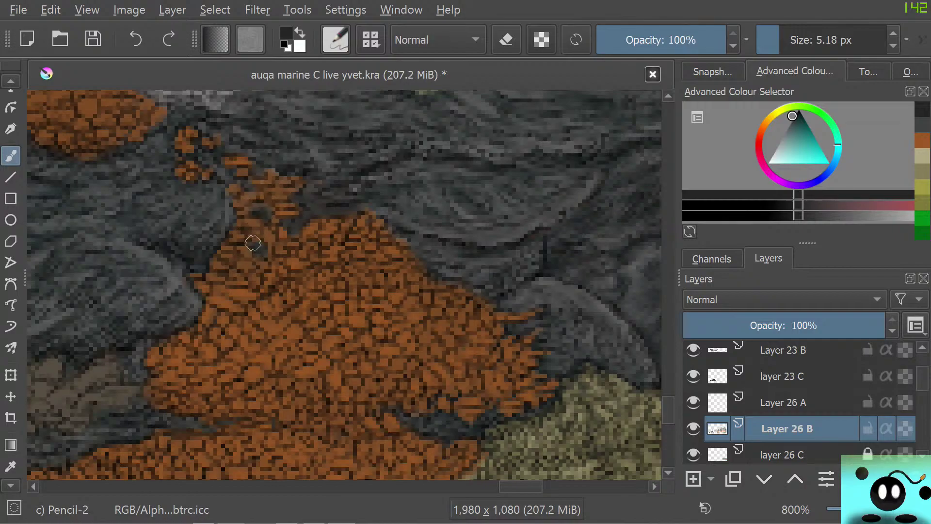
Switch to a lighter grey and touch up the rock surface in the notch on the coral's right edge.
right_click(254, 243)
left_click_drag(271, 258, 271, 281)
right_click(313, 213)
left_click_drag(355, 203, 360, 206)
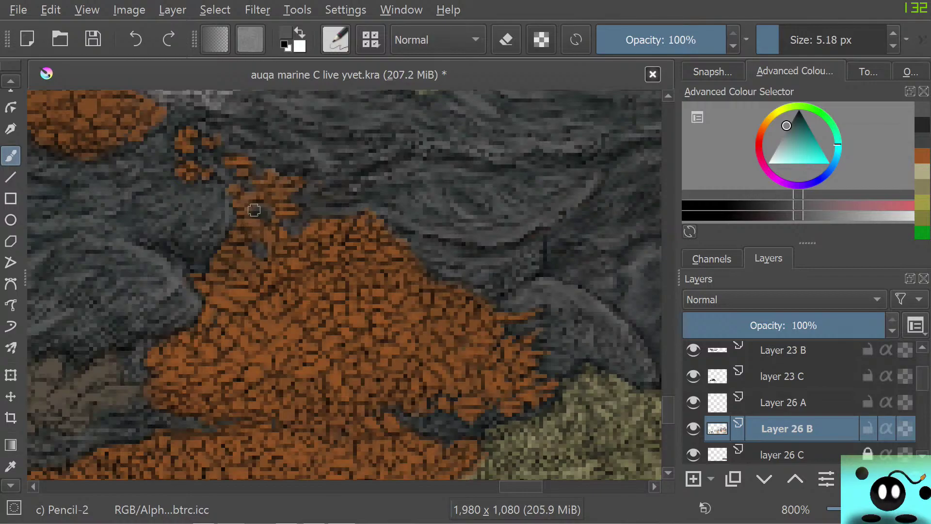
Choose a darker grey again and deepen the shading inside the gaps of the coral's upper part.
right_click(311, 178)
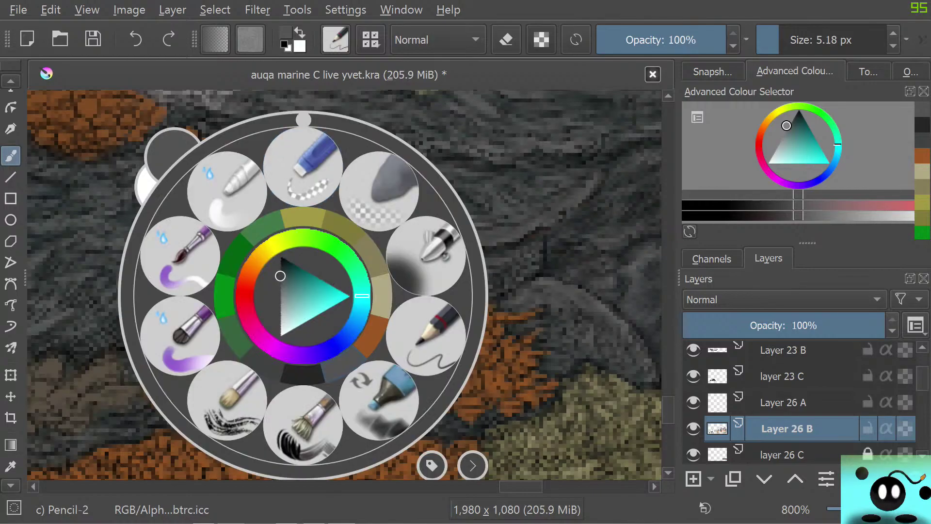
left_click_drag(281, 276, 281, 270)
right_click(281, 266)
mouse_move(300, 196)
left_mouse_down()
mouse_move(240, 215)
mouse_move(290, 230)
left_mouse_up()
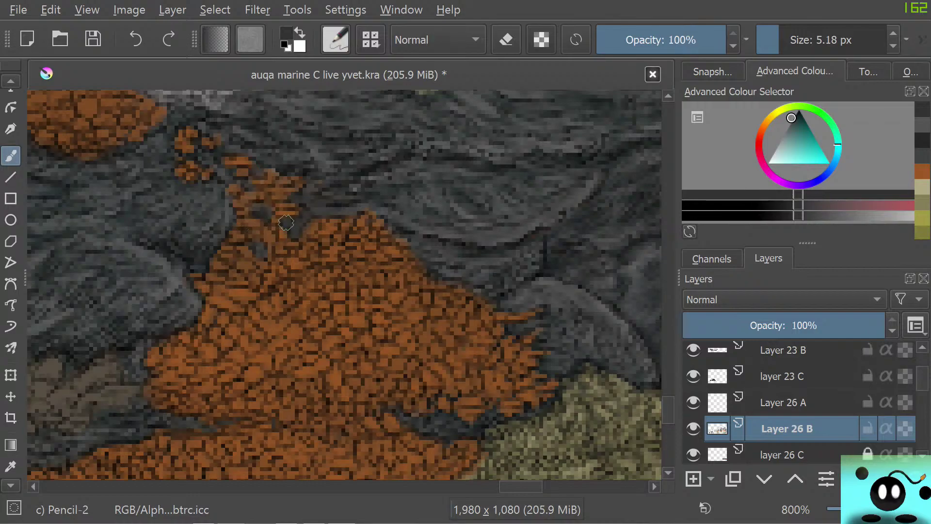
left_click_drag(286, 222, 286, 219)
left_click_drag(255, 250, 261, 252)
Lighten the grey and paint highlights on the rock in the notch and gaps around the coral's tip.
right_click(314, 204)
left_click(292, 281)
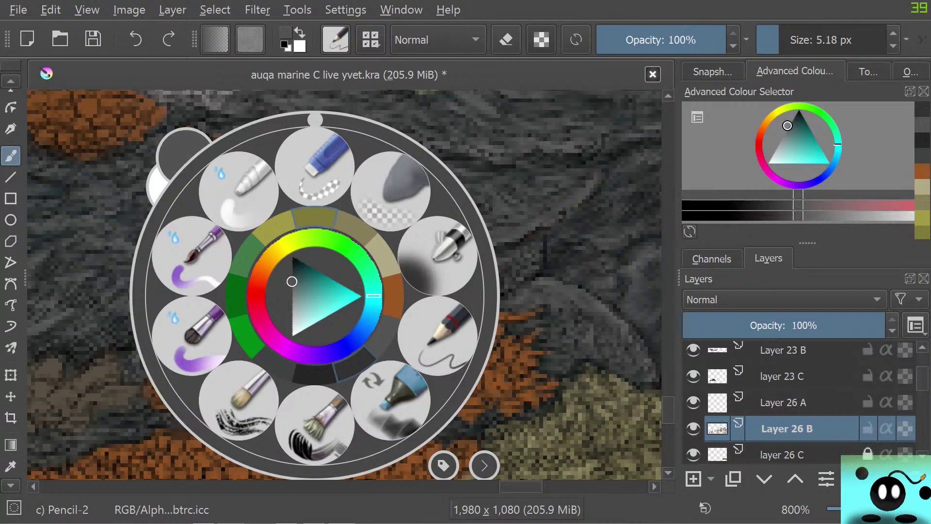
right_click(314, 228)
left_click_drag(348, 199, 315, 208)
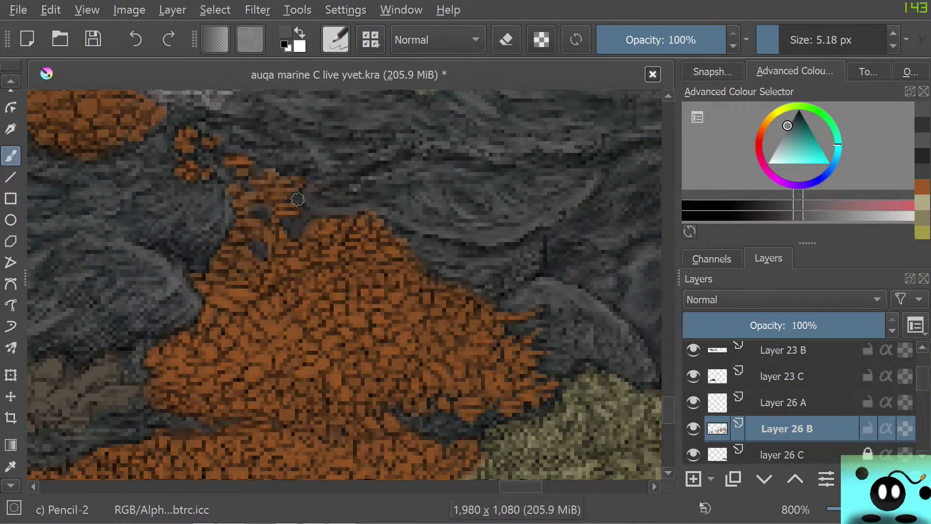
mouse_move(260, 250)
left_mouse_down()
mouse_move(247, 221)
mouse_move(211, 220)
left_mouse_up()
Sample the coral's orange and add orange strokes around the gaps in its tip on Layer 26 A.
key("Page_Up")
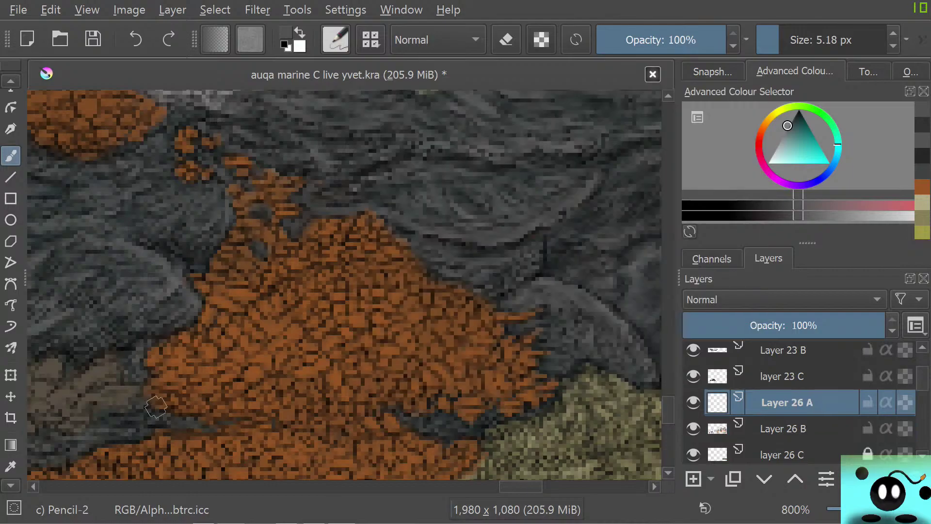
key("p")
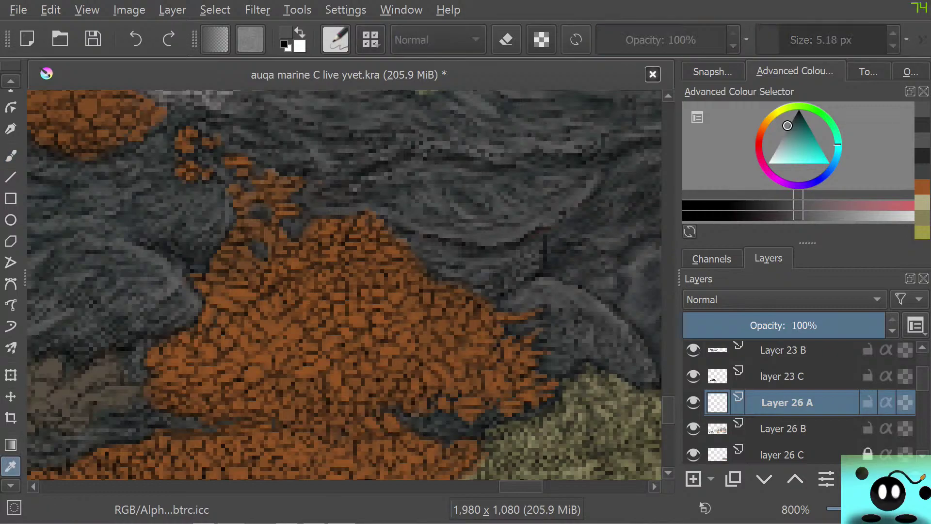
left_click(349, 300)
key("b")
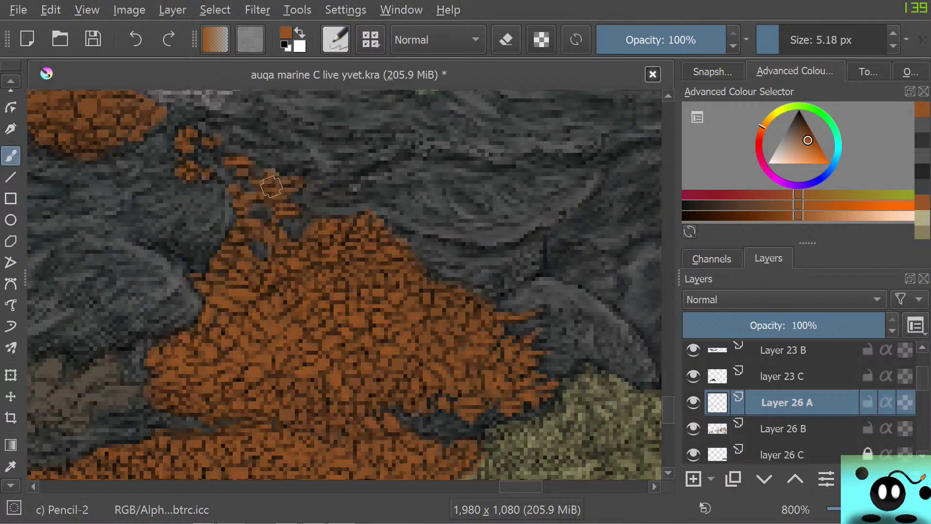
mouse_move(284, 185)
left_mouse_down()
mouse_move(233, 172)
mouse_move(239, 162)
mouse_move(246, 211)
left_mouse_up()
key("Page_Down")
key("Page_Up")
Choose a brighter orange and paint highlights over the middle of the coral's upper part.
right_click(260, 297)
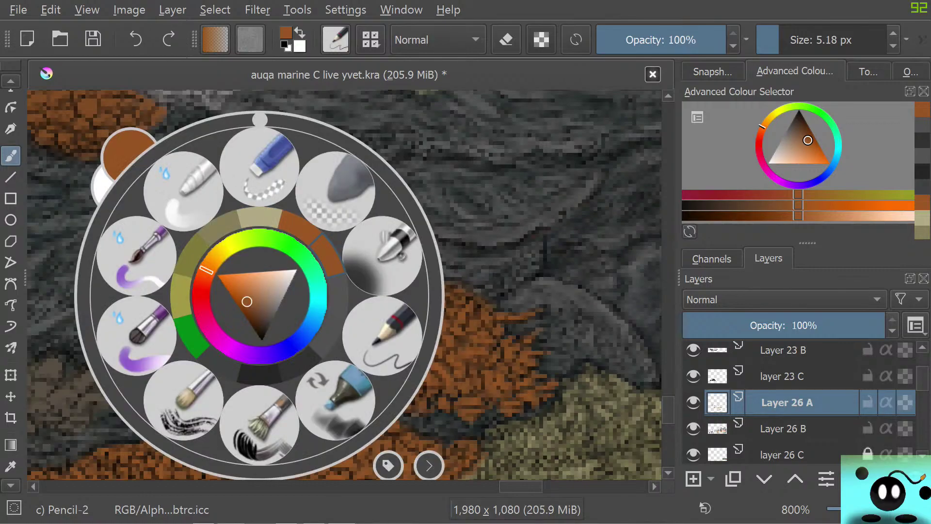
left_click_drag(246, 301, 241, 292)
right_click(259, 310)
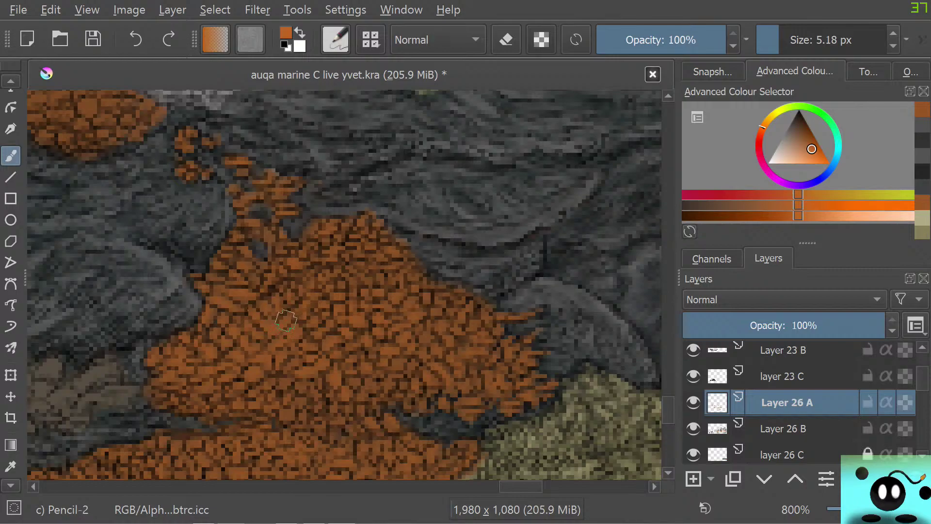
left_click(270, 324)
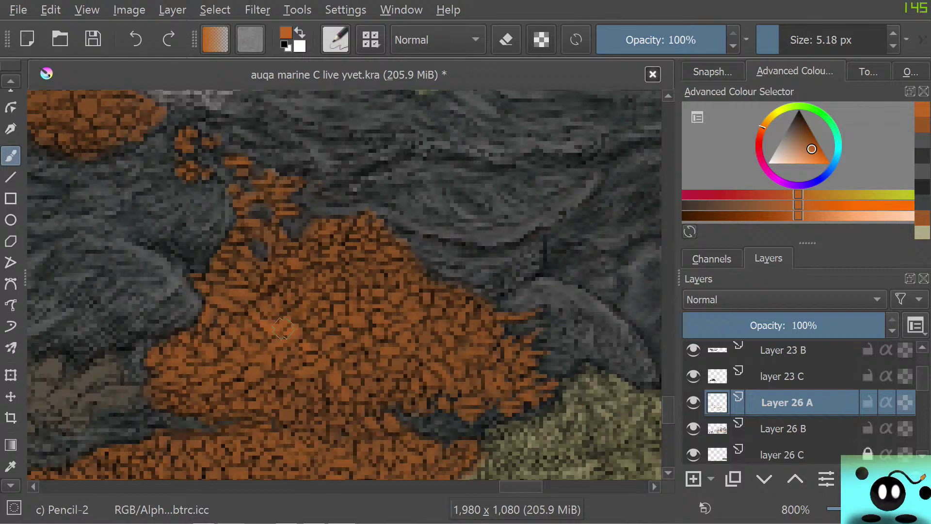
scroll(283, 329, "down", 7)
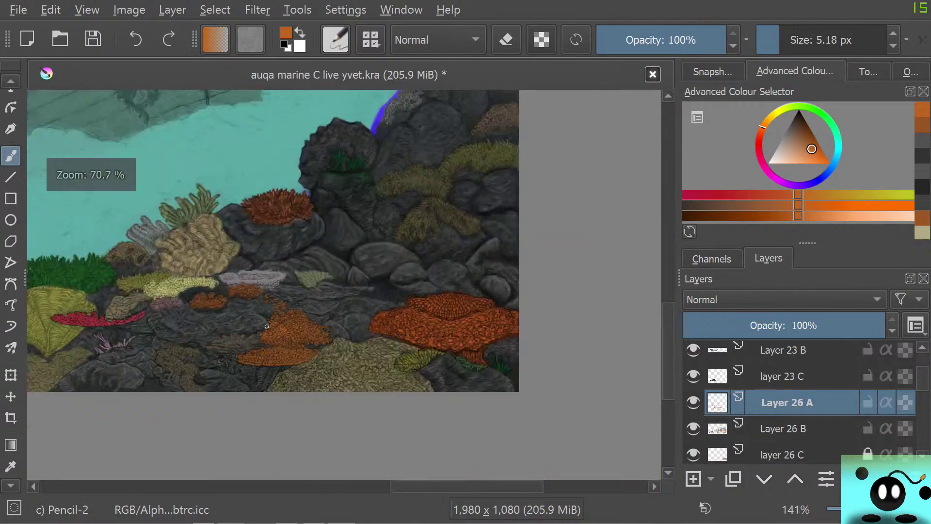
scroll(266, 326, "up", 1)
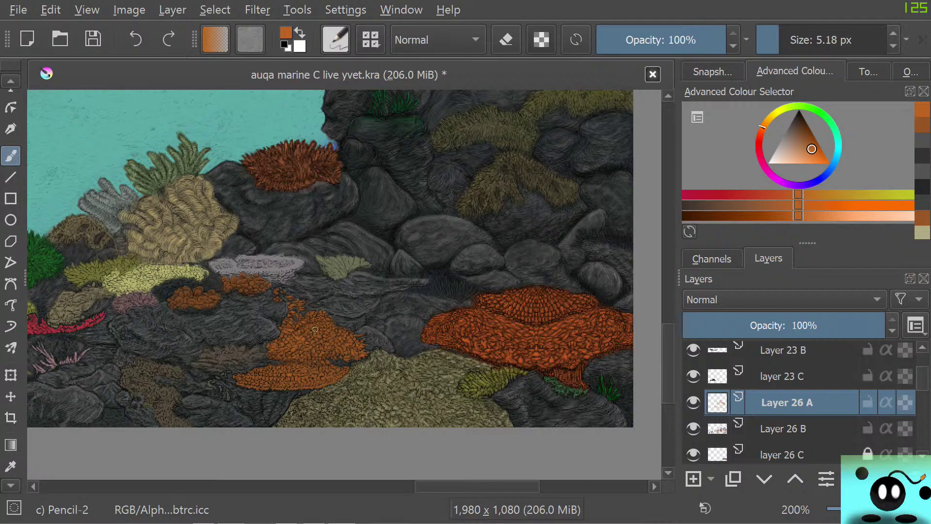
Sample the red-brown spiky coral's colour, paint strokes along the large red-orange coral's left edge, and brighten the colour slightly.
left_click(11, 466)
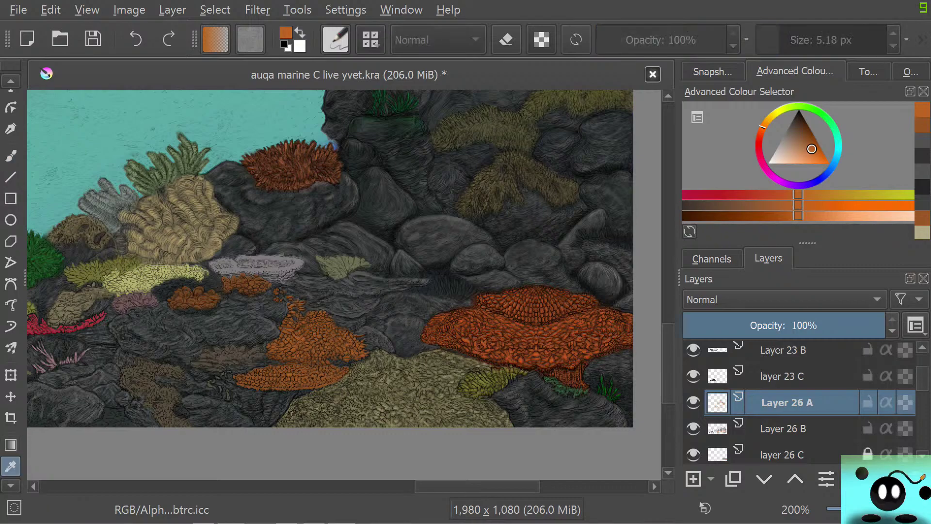
left_click(297, 167)
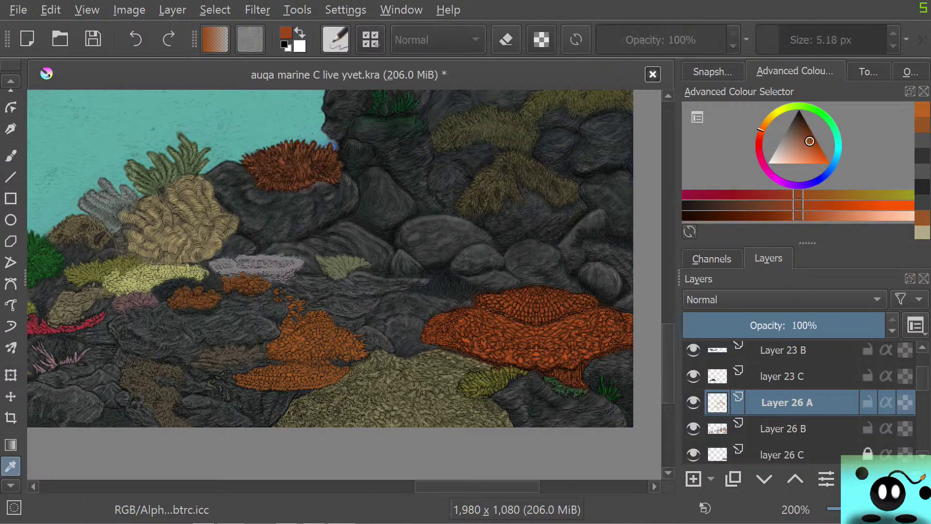
key("b")
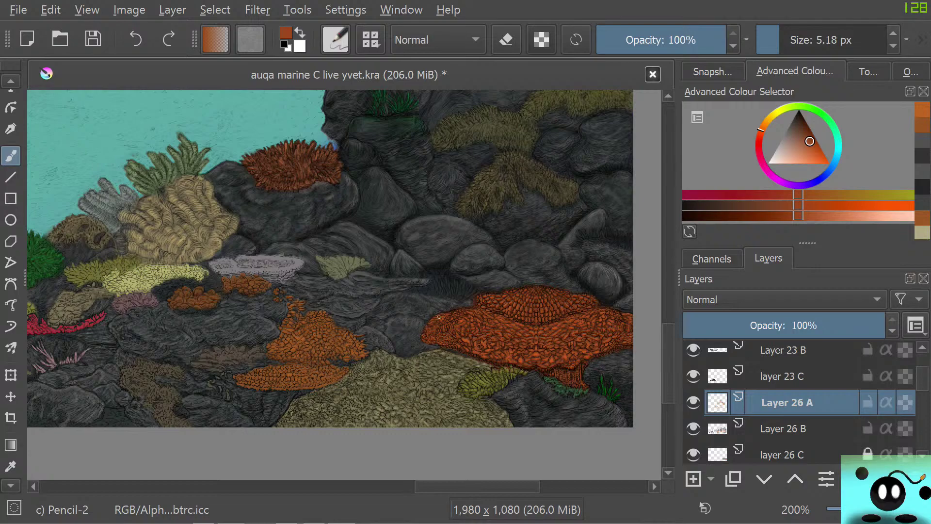
left_click_drag(439, 316, 433, 319)
right_click(433, 319)
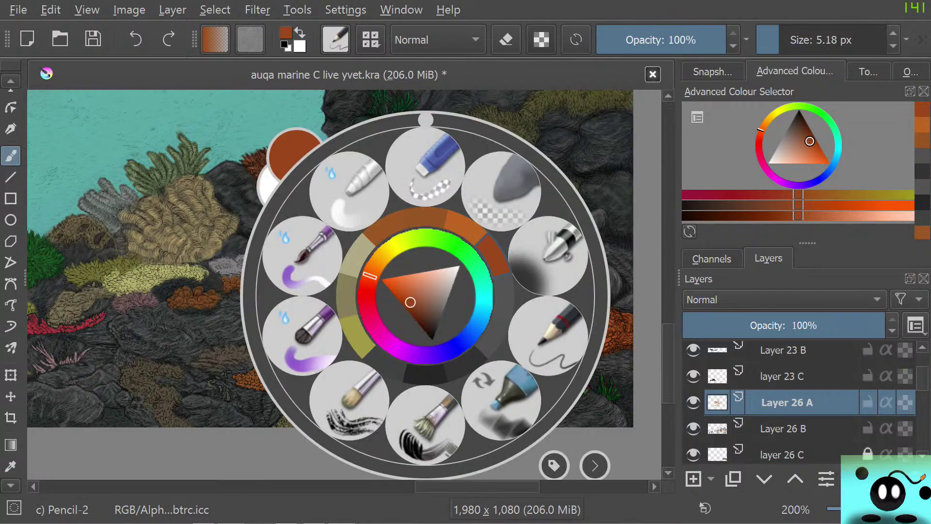
left_click(409, 300)
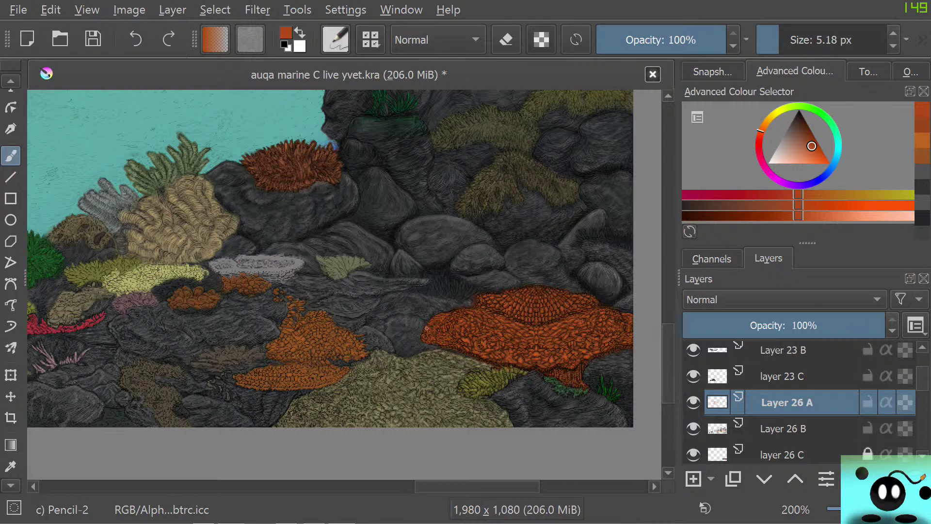
Choose a lighter red-orange and paint highlights on the left end of the large red-orange coral.
right_click(358, 379)
left_click_drag(335, 296, 337, 287)
right_click(337, 289)
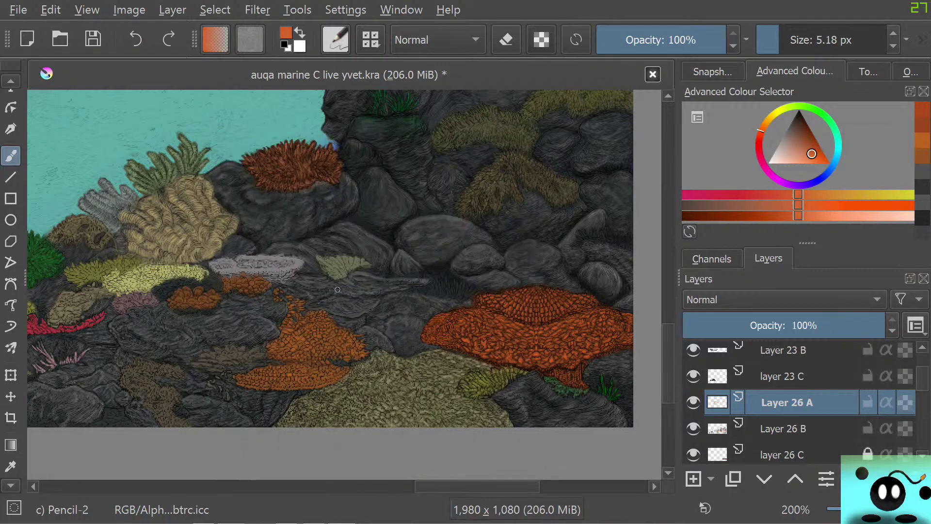
mouse_move(437, 340)
left_mouse_down()
mouse_move(432, 329)
mouse_move(451, 317)
mouse_move(432, 324)
left_mouse_up()
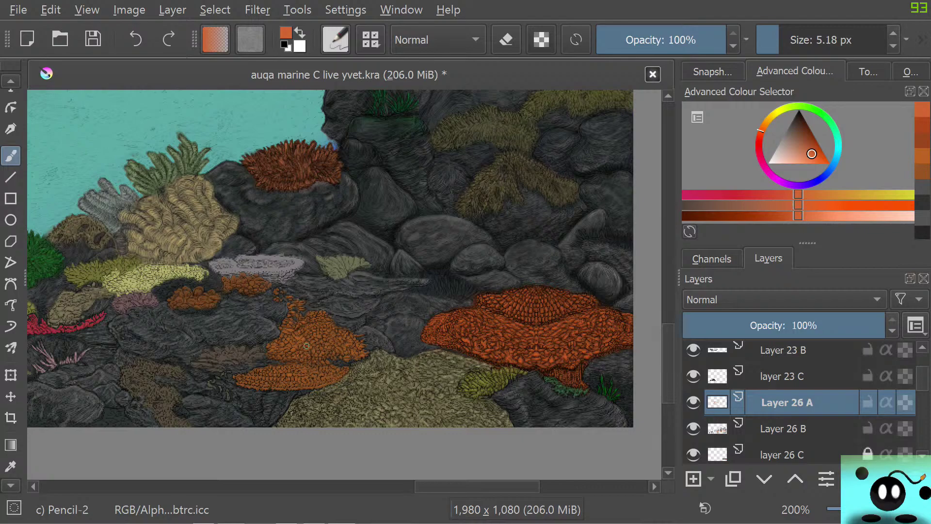
Sample the large olive coral's colour and paint strokes along its upper edge on Layer 26 A.
key("p")
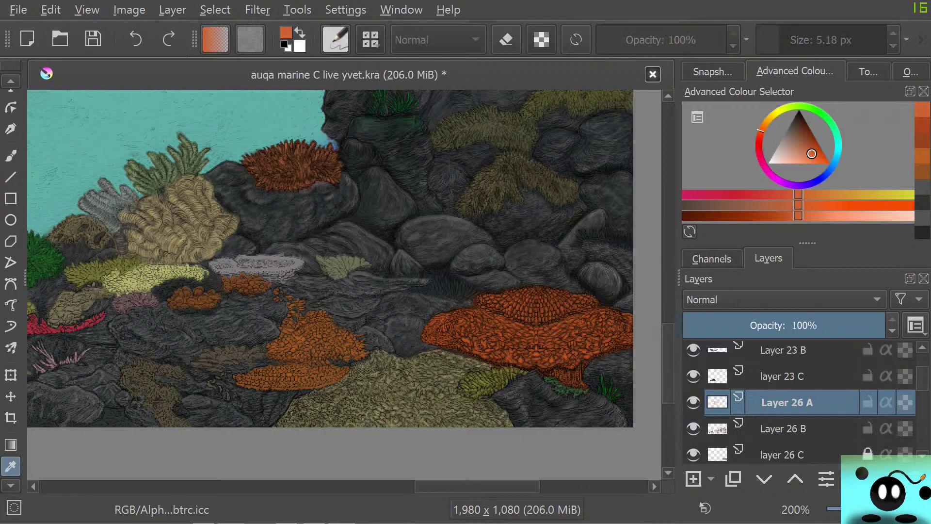
left_click(388, 381)
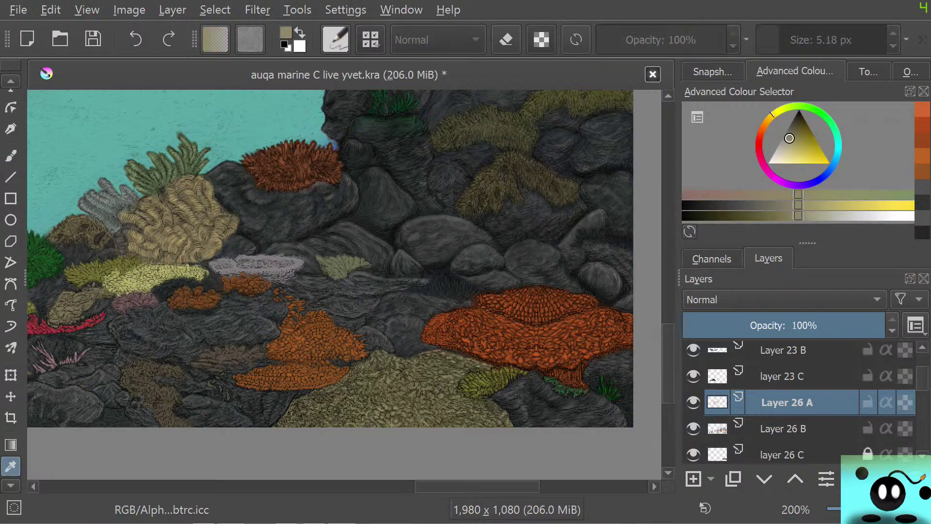
key("b")
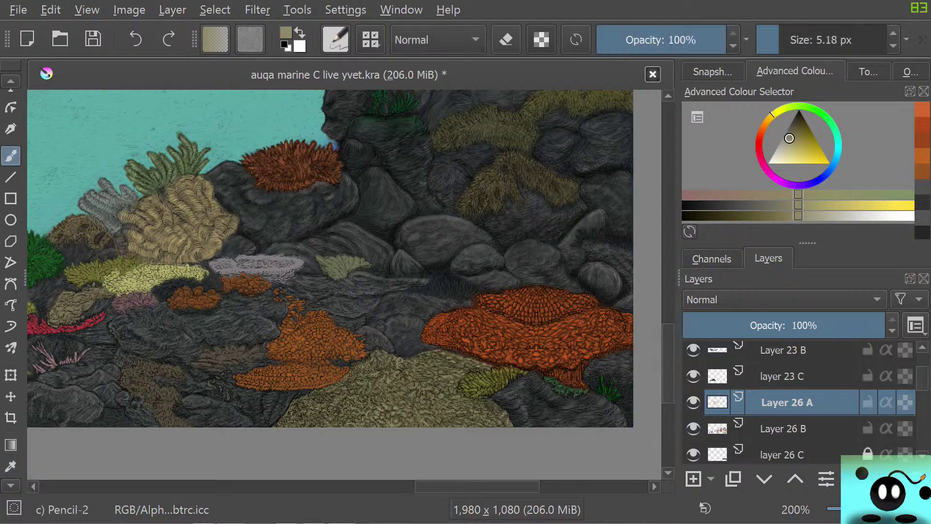
left_click_drag(399, 359, 394, 355)
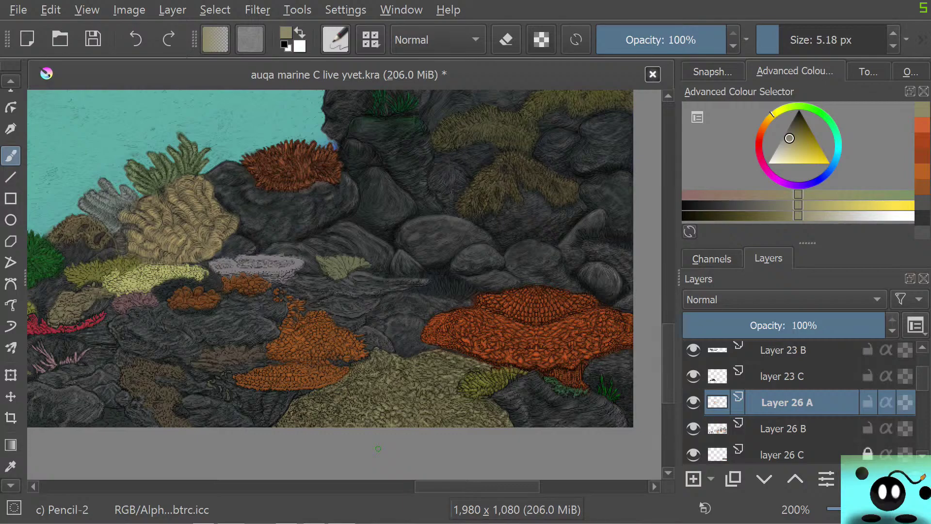
Sample the small green fan coral's colour, lighten it slightly, and paint strokes across the fan.
scroll(330, 284, "up", 2)
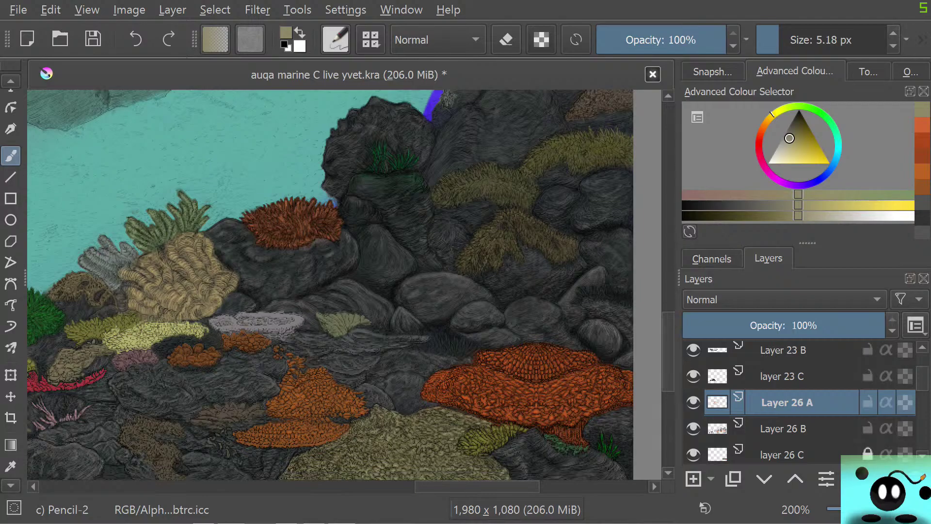
scroll(291, 304, "up", 3)
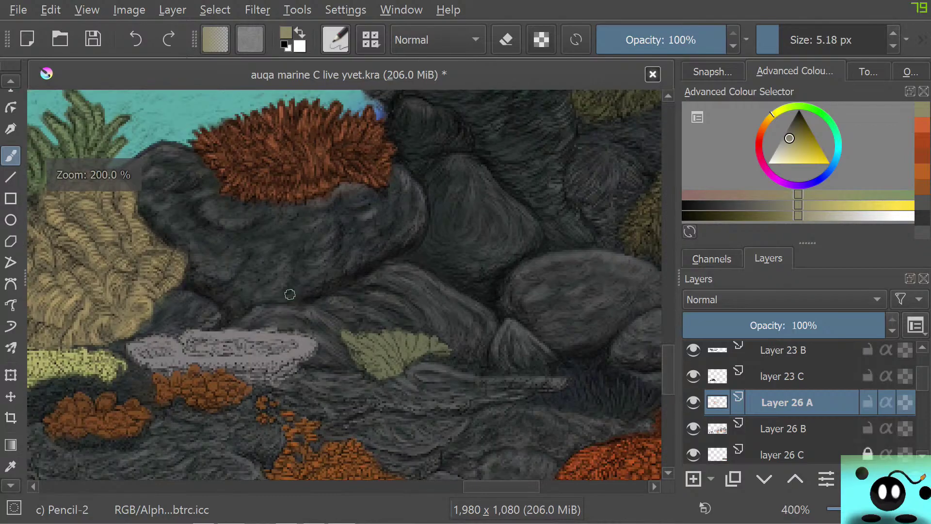
scroll(451, 359, "up", 2)
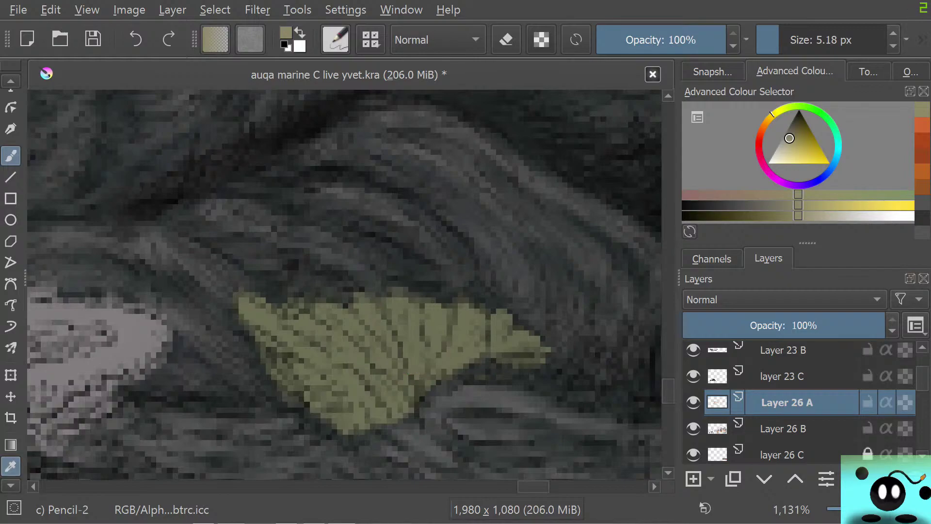
left_click(11, 466)
left_click(369, 361)
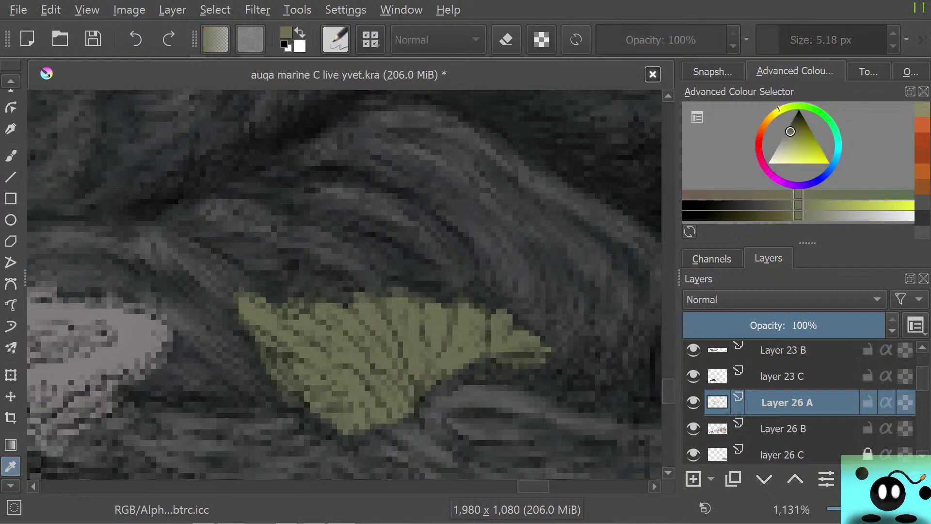
key("b")
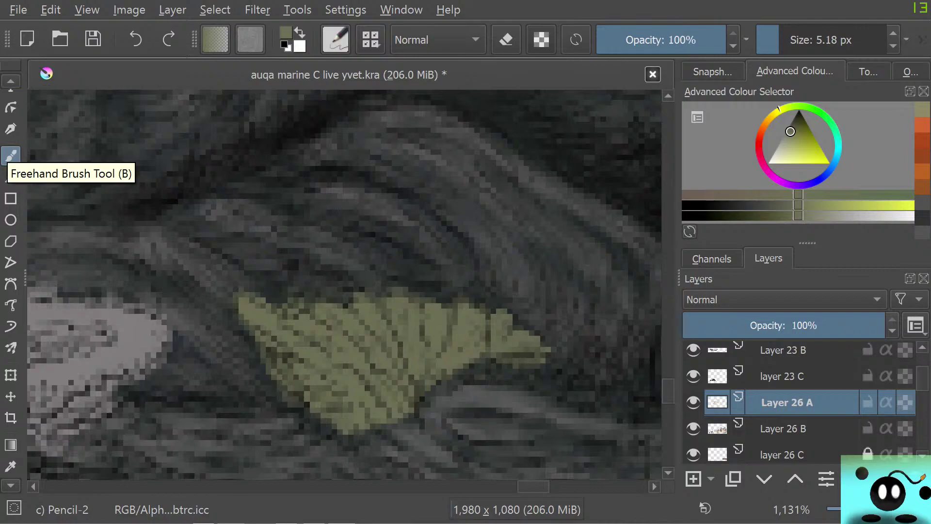
scroll(11, 160, "down", 3)
scroll(525, 222, "down", 4)
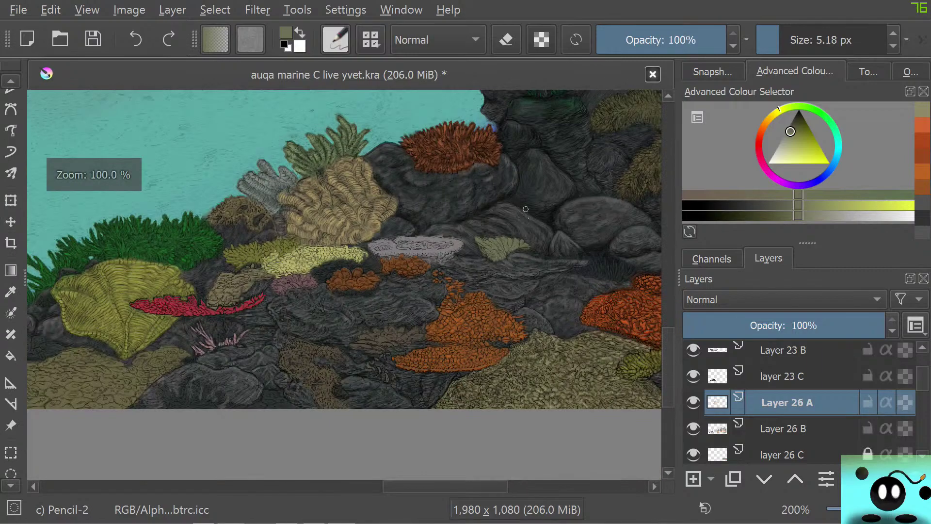
scroll(526, 212, "up", 2)
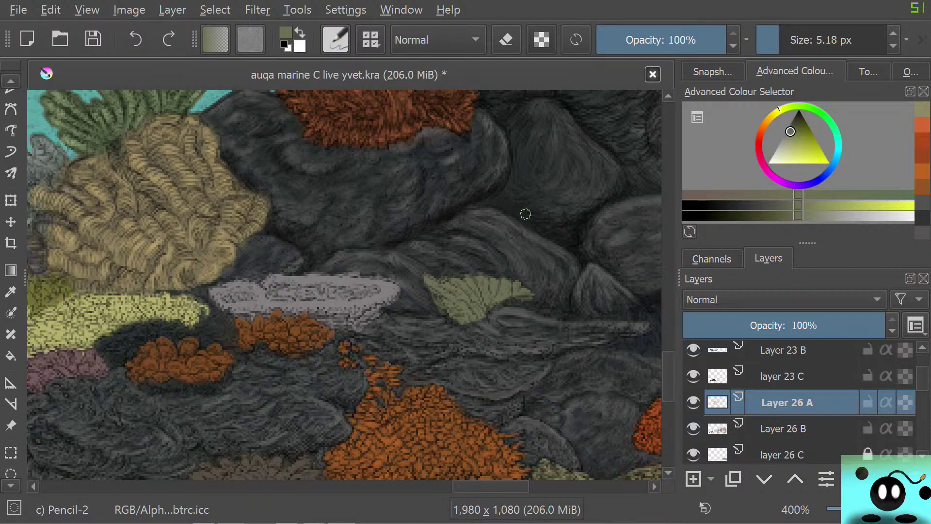
right_click(394, 345)
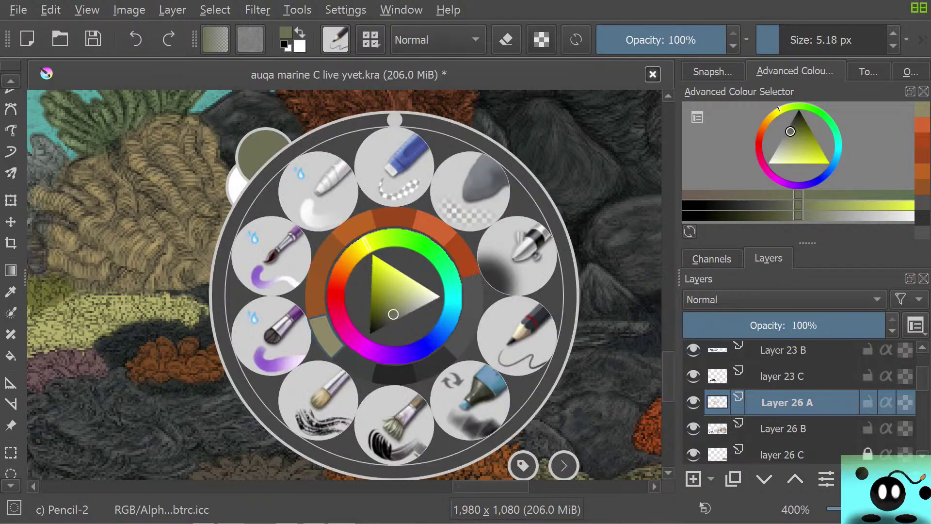
left_click_drag(393, 314, 401, 310)
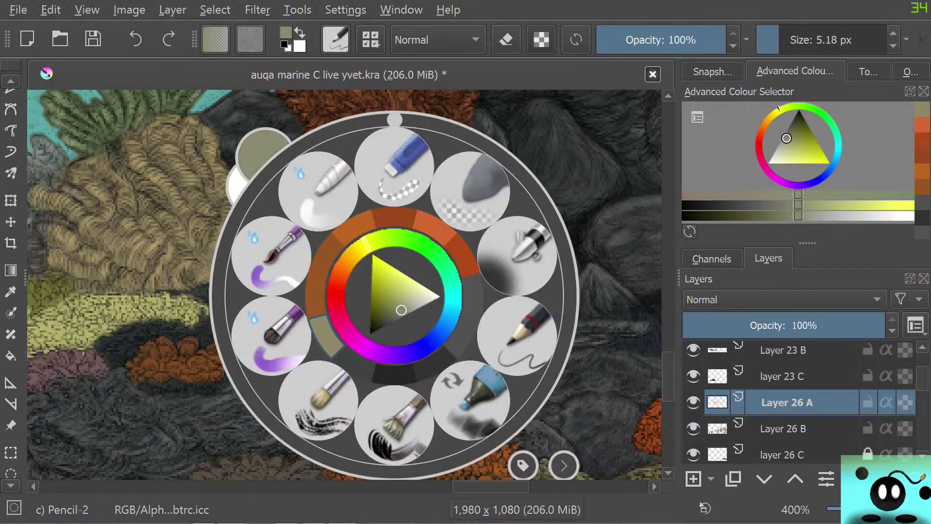
left_click(254, 211)
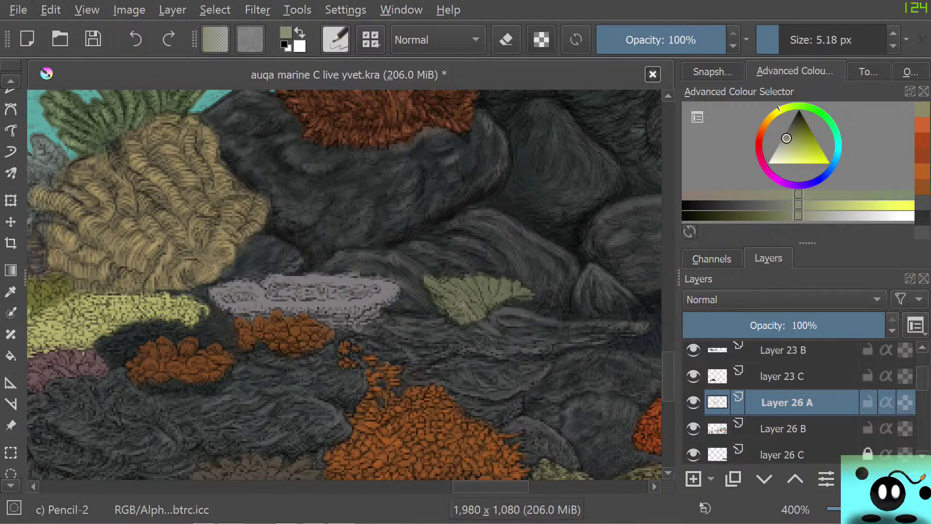
mouse_move(461, 302)
left_mouse_down()
mouse_move(487, 308)
mouse_move(472, 280)
mouse_move(487, 300)
mouse_move(480, 275)
mouse_move(474, 287)
mouse_move(488, 297)
mouse_move(494, 275)
mouse_move(495, 297)
mouse_move(526, 296)
left_mouse_up()
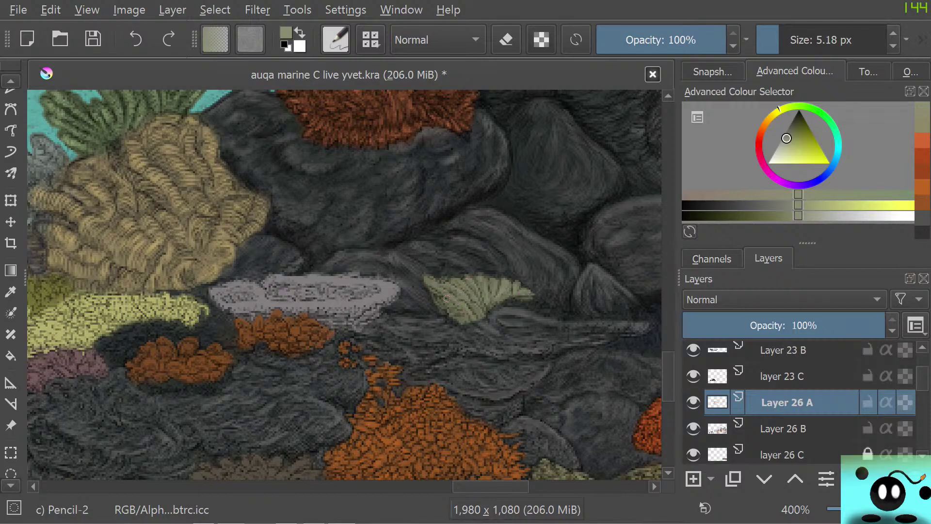
Choose a paler green and paint brighter highlights along the small fan coral's ridges.
right_click(426, 297)
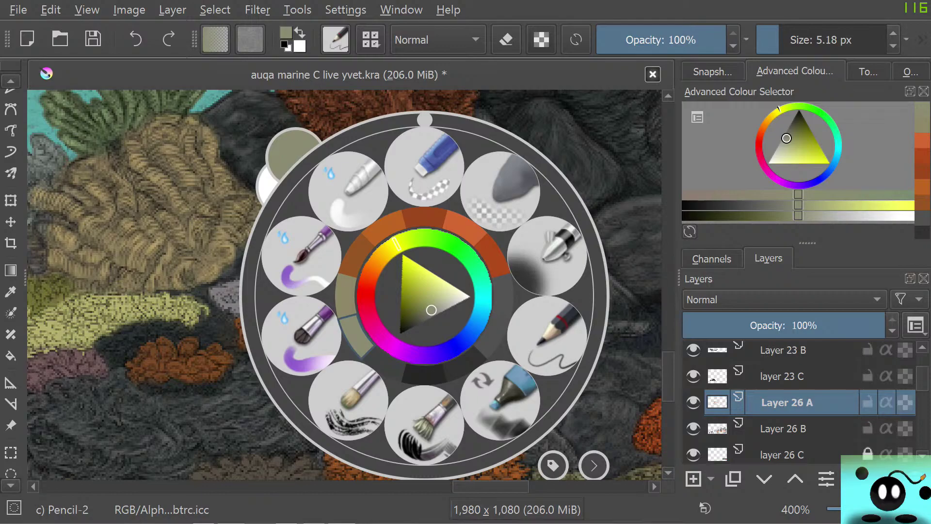
mouse_move(431, 310)
left_mouse_down()
mouse_move(449, 295)
mouse_move(429, 279)
mouse_move(462, 295)
mouse_move(442, 278)
mouse_move(465, 281)
left_mouse_up()
right_click(420, 292)
left_click_drag(492, 312, 482, 272)
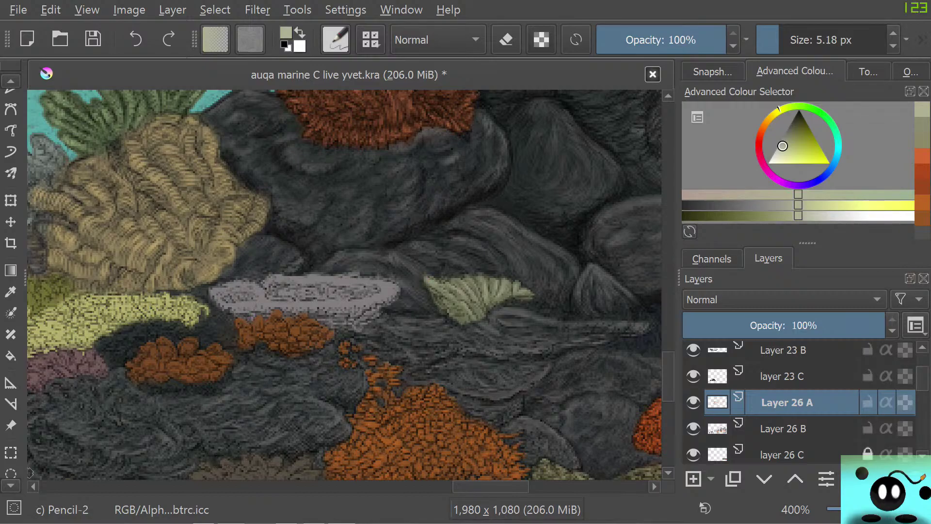
Sample the grey of the pale lilac coral beside the fan coral as the brush colour.
left_click(11, 485)
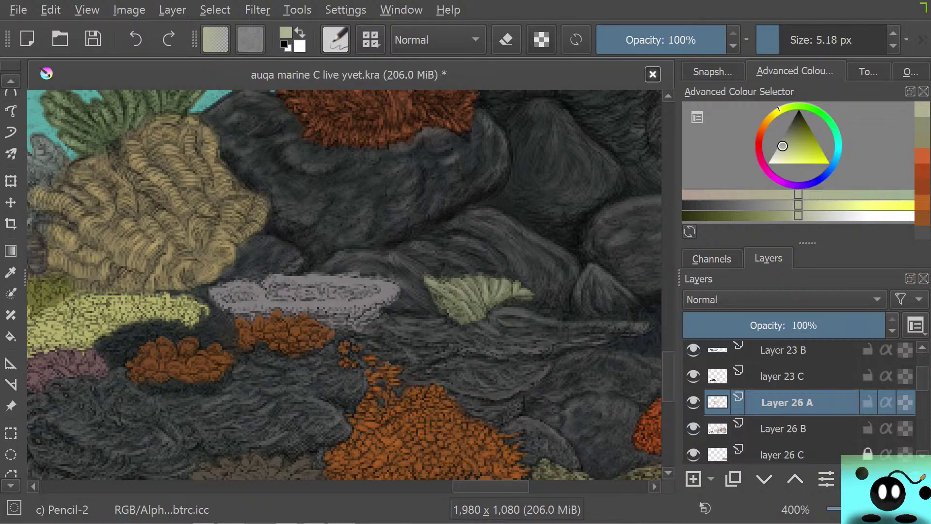
left_click(11, 81)
left_click(11, 81)
left_click(11, 81)
left_click(10, 81)
left_click(11, 81)
left_click(11, 81)
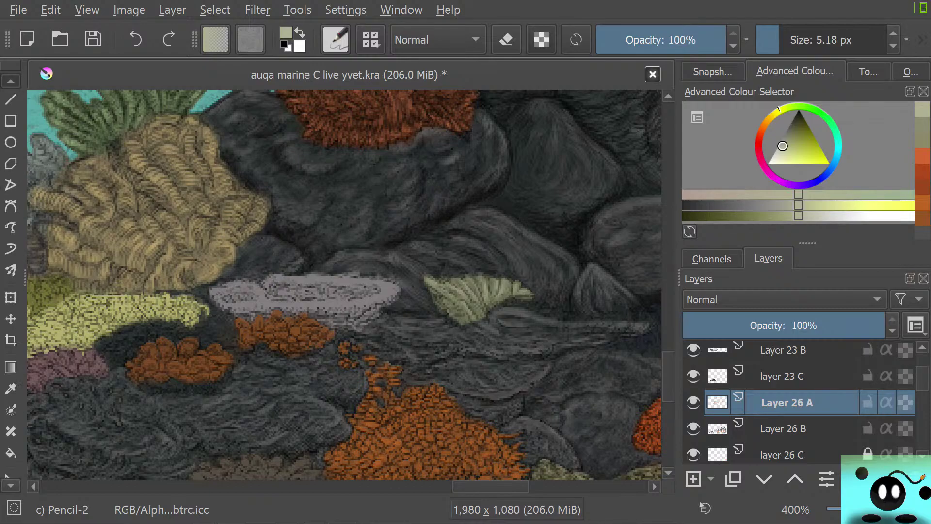
left_click(11, 81)
left_click(11, 81)
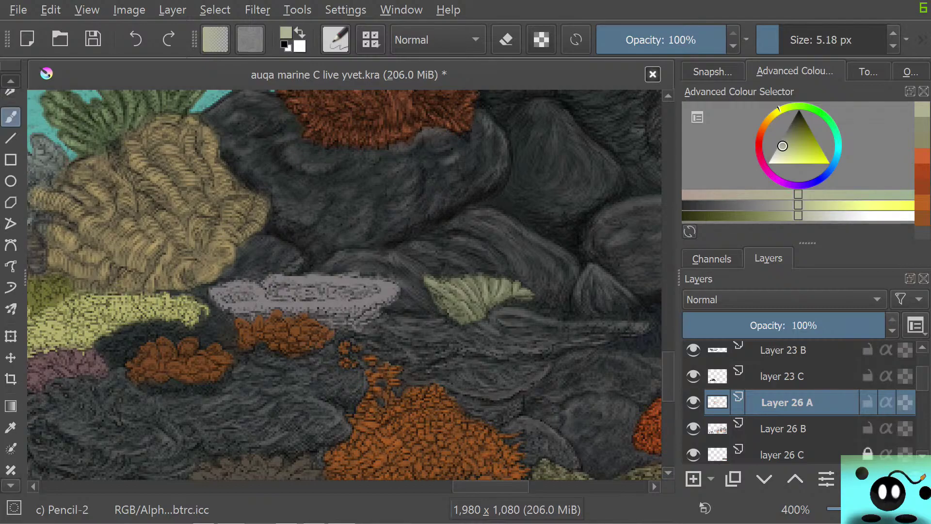
left_click(11, 81)
left_click(11, 81)
left_click(10, 485)
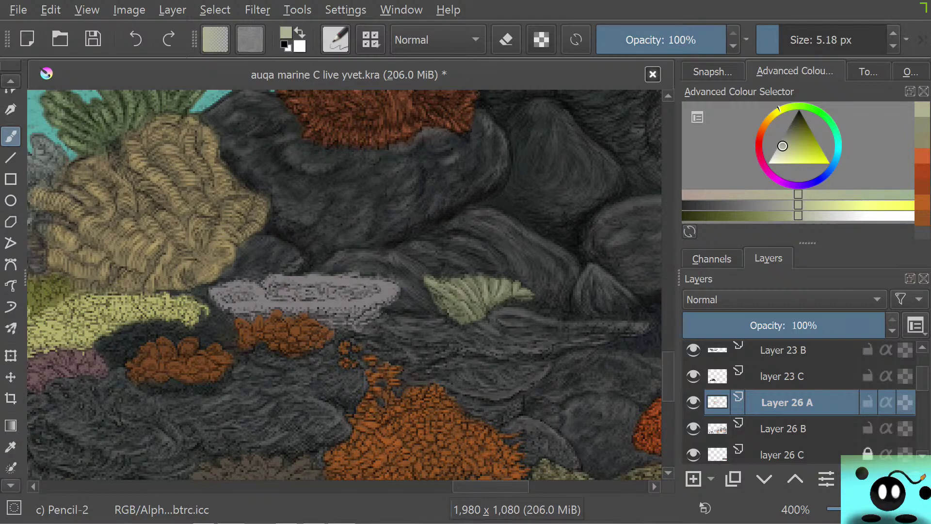
left_click(11, 81)
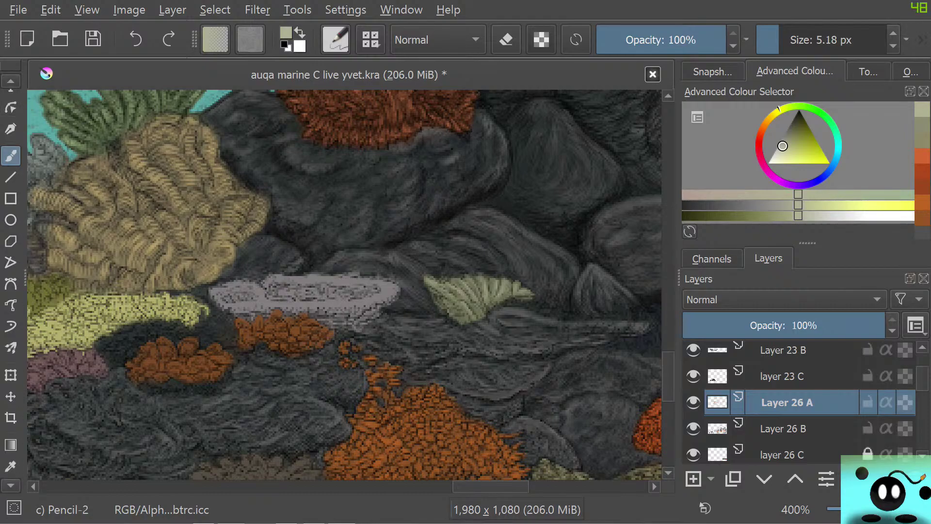
key("p")
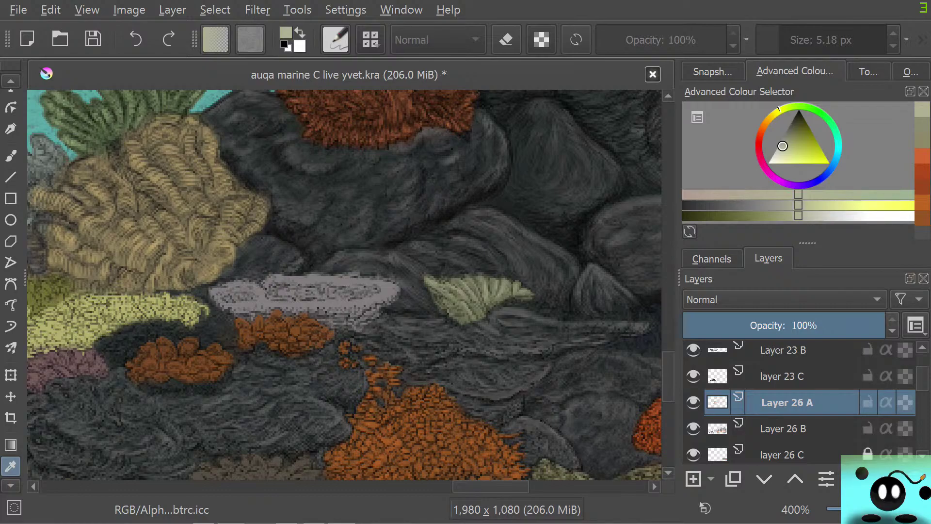
left_click(211, 285)
key("b")
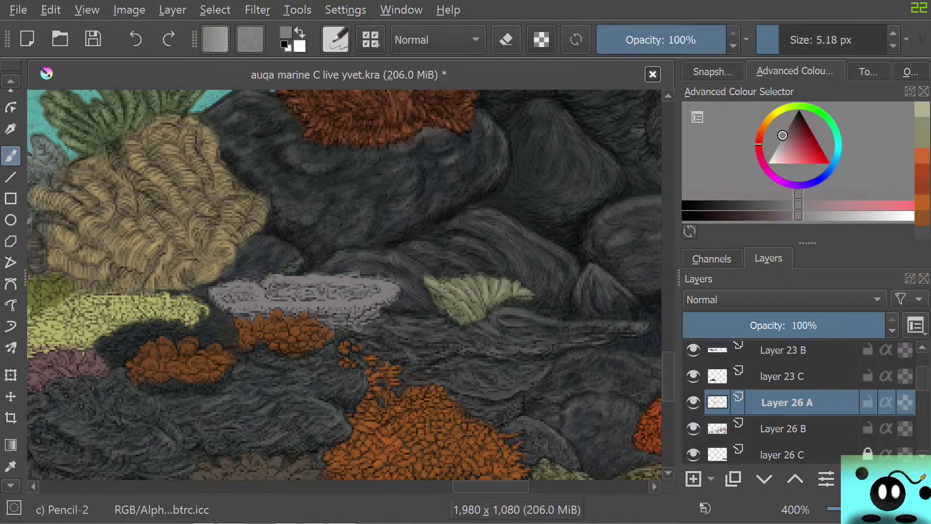
Shift the sampled grey to a muted dark red and paint strokes on the lilac coral's right end.
right_click(283, 356)
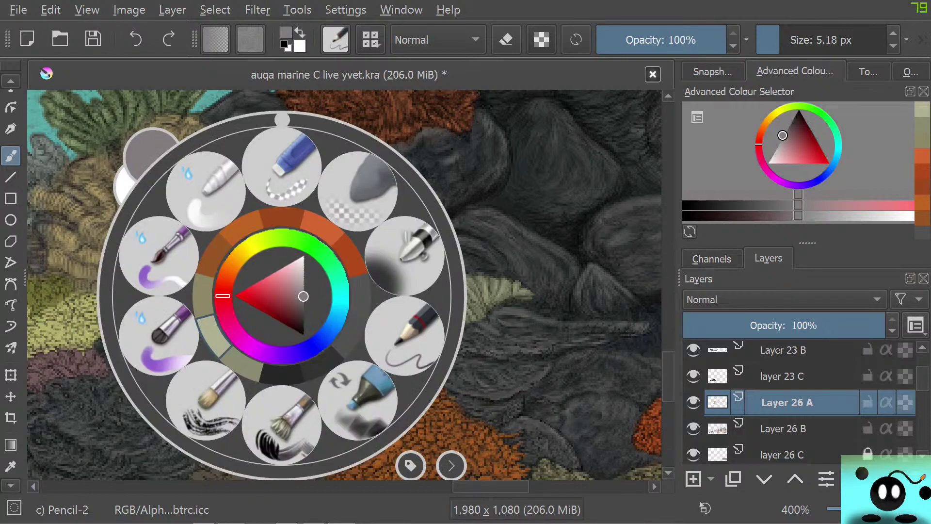
left_click_drag(303, 295, 293, 303)
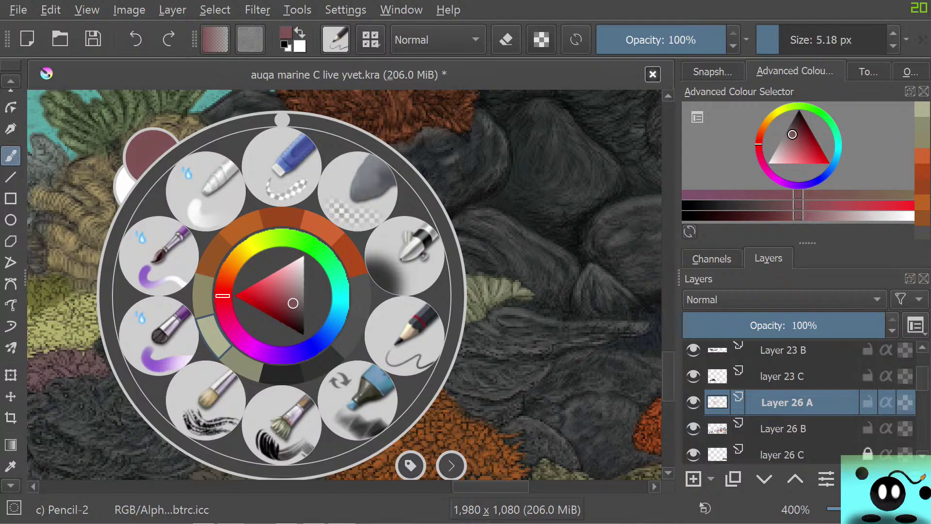
left_click(68, 192)
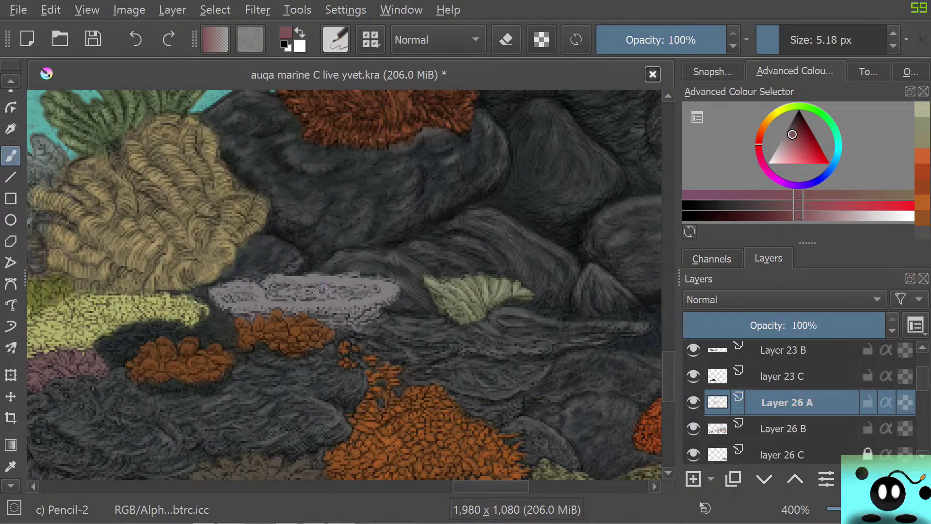
left_click_drag(393, 292, 352, 301)
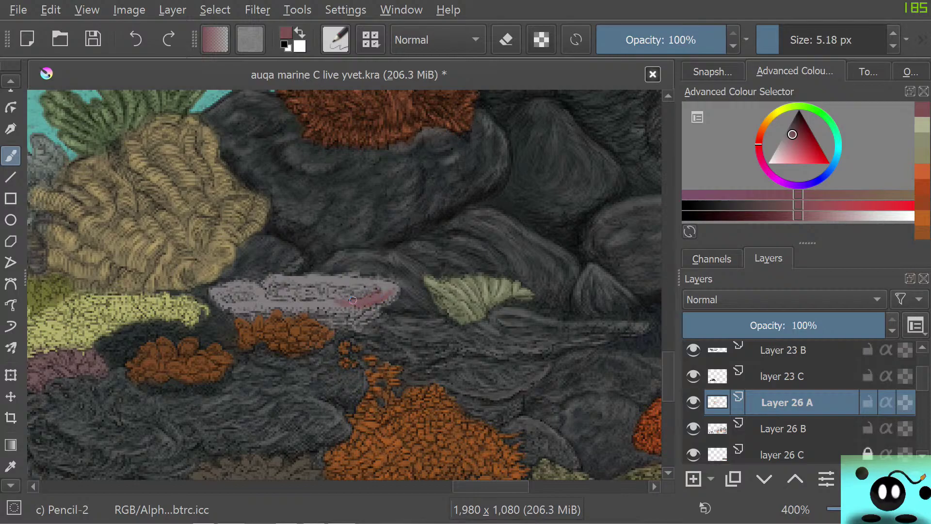
Dull the red slightly, set the brush size to 12.67 px, and paint over the whole lilac coral.
right_click(320, 302)
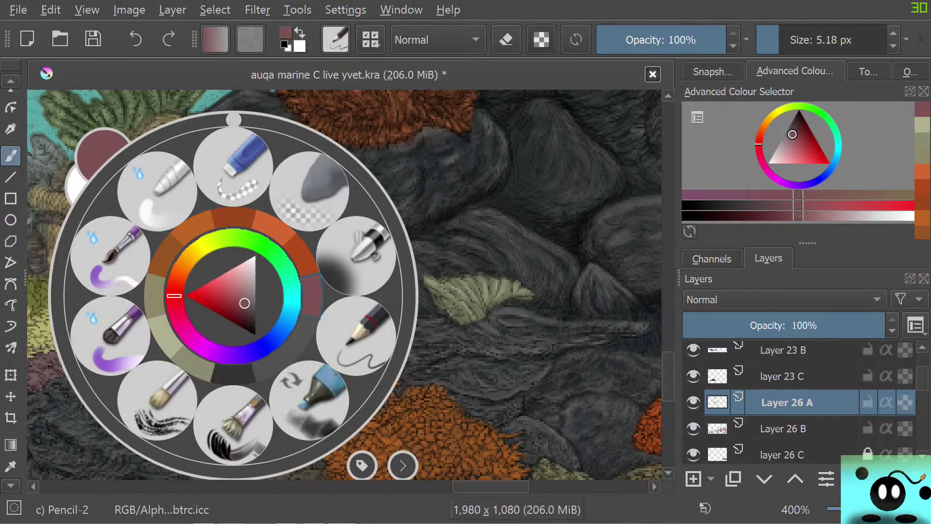
mouse_move(244, 304)
left_mouse_down()
mouse_move(235, 274)
mouse_move(246, 304)
left_mouse_up()
left_click(45, 173)
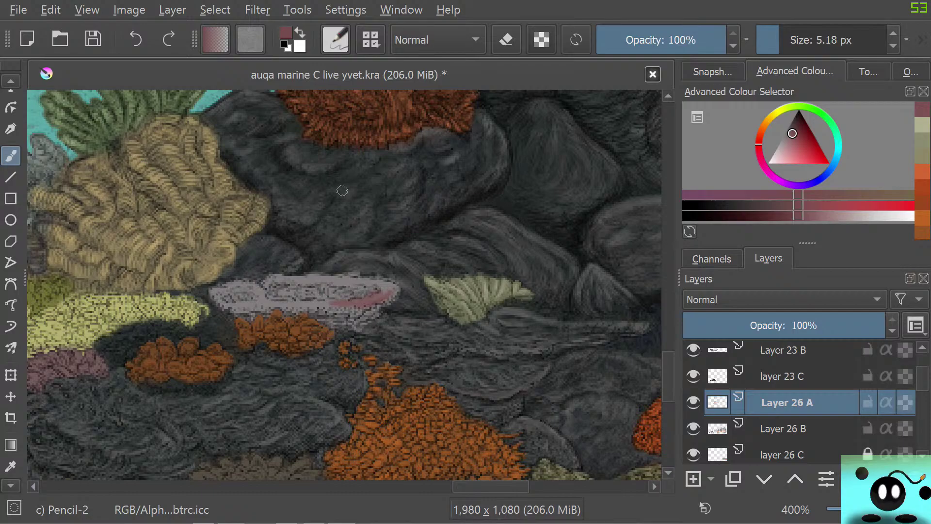
left_click(786, 41)
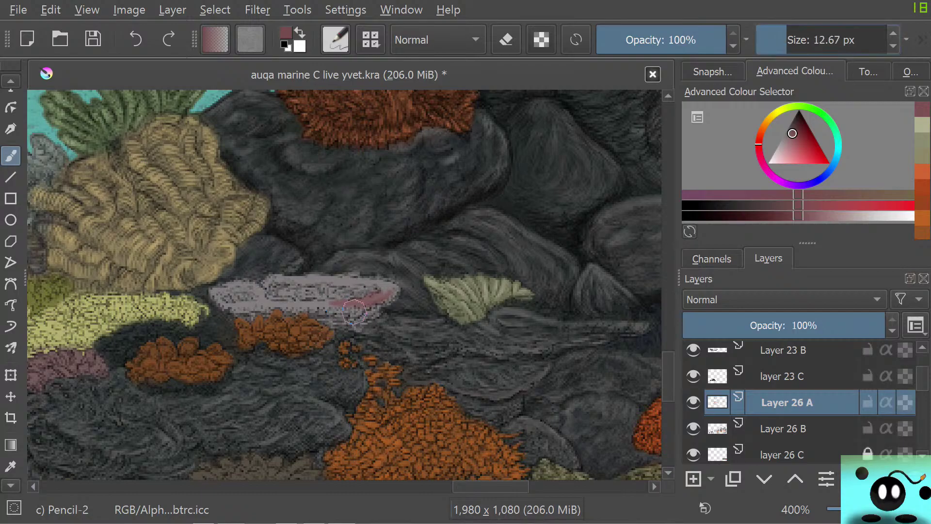
mouse_move(356, 312)
left_mouse_down()
mouse_move(393, 288)
mouse_move(383, 280)
mouse_move(379, 295)
mouse_move(361, 290)
mouse_move(342, 309)
mouse_move(357, 298)
mouse_move(353, 321)
mouse_move(375, 310)
mouse_move(351, 320)
mouse_move(345, 298)
mouse_move(322, 310)
mouse_move(327, 300)
mouse_move(218, 301)
mouse_move(241, 288)
mouse_move(249, 327)
mouse_move(295, 297)
mouse_move(291, 286)
mouse_move(262, 299)
mouse_move(280, 279)
mouse_move(271, 278)
mouse_move(317, 288)
mouse_move(289, 280)
mouse_move(330, 276)
mouse_move(365, 281)
mouse_move(339, 277)
mouse_move(347, 301)
mouse_move(331, 321)
mouse_move(372, 317)
left_mouse_up()
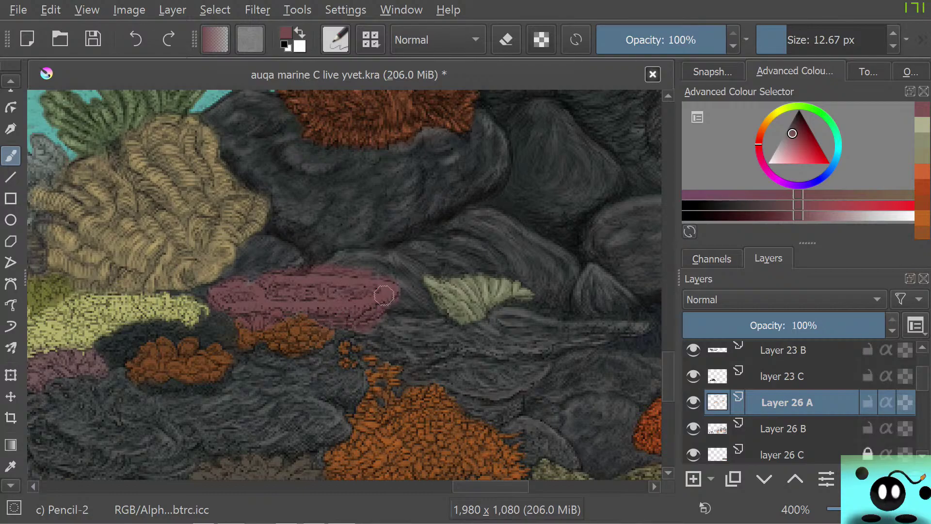
mouse_move(253, 310)
left_mouse_down()
mouse_move(222, 298)
mouse_move(253, 278)
mouse_move(222, 312)
mouse_move(238, 316)
mouse_move(232, 310)
left_mouse_up()
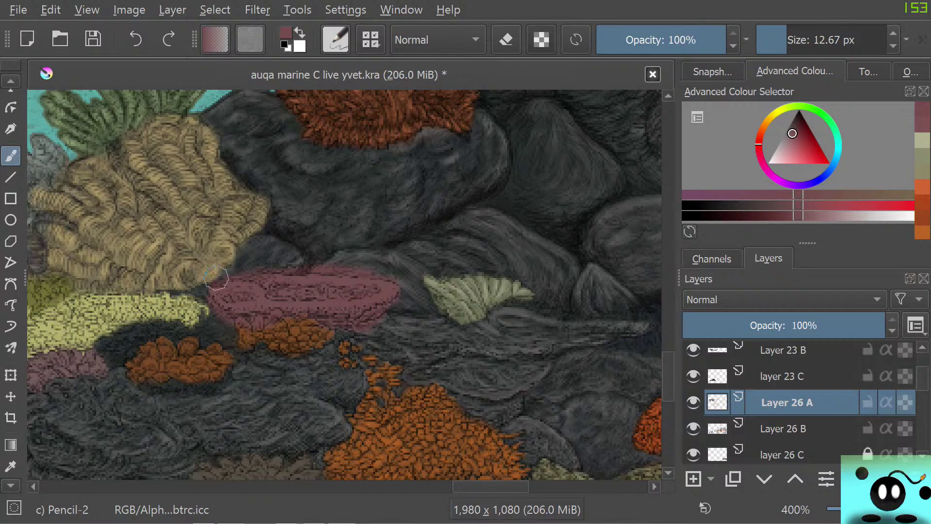
Erase the red paint that spills past the recoloured coral's upper and left edges.
key("e")
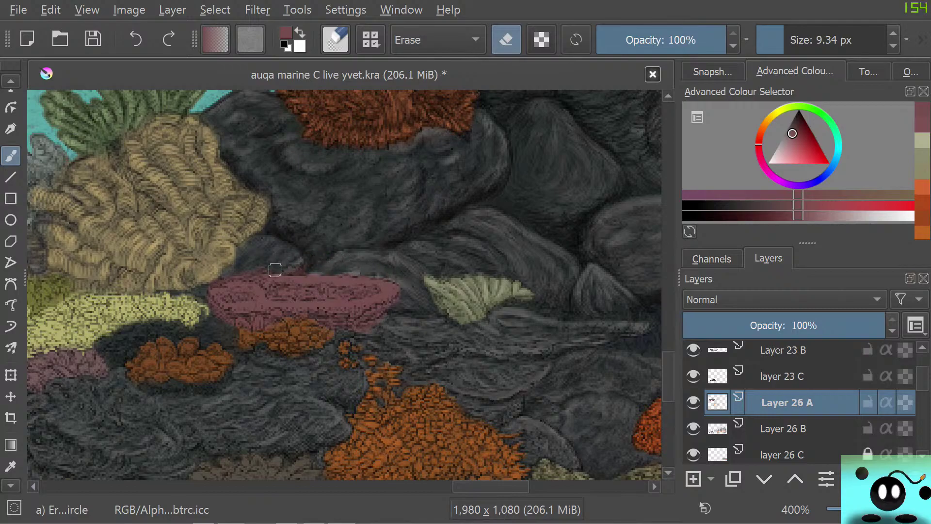
left_click_drag(205, 287, 201, 301)
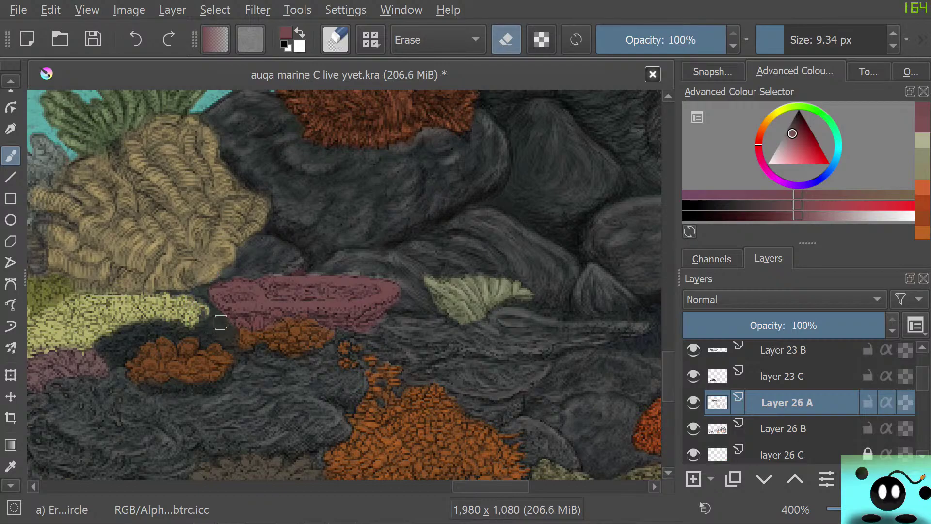
Erase the red paint overlapping the orange coral beneath the red coral, and return to the Pencil-2 brush at 3.41 px.
left_click_drag(241, 328, 257, 326)
key("/")
left_click(776, 40)
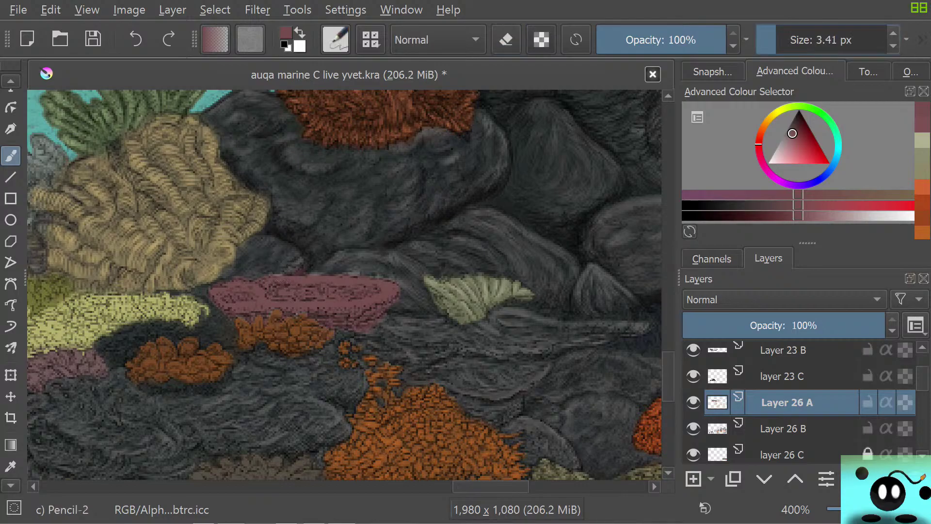
left_click_drag(777, 40, 777, 40)
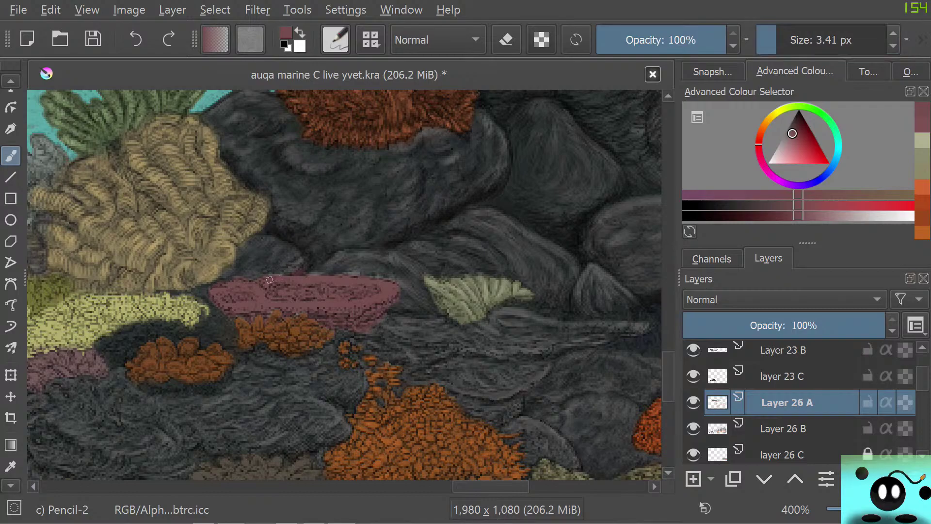
left_click(313, 277)
key("ctrl+z")
key("e")
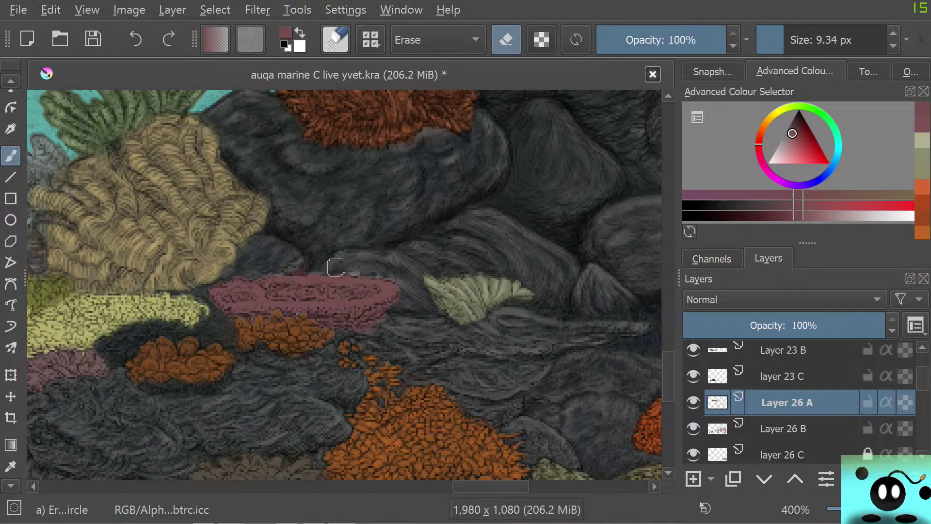
key("e")
Lighten the muted red slightly and paint highlights around the red coral's rim, enlarging the brush to 7.48 px.
right_click(244, 295)
left_click_drag(256, 305, 254, 297)
right_click(244, 315)
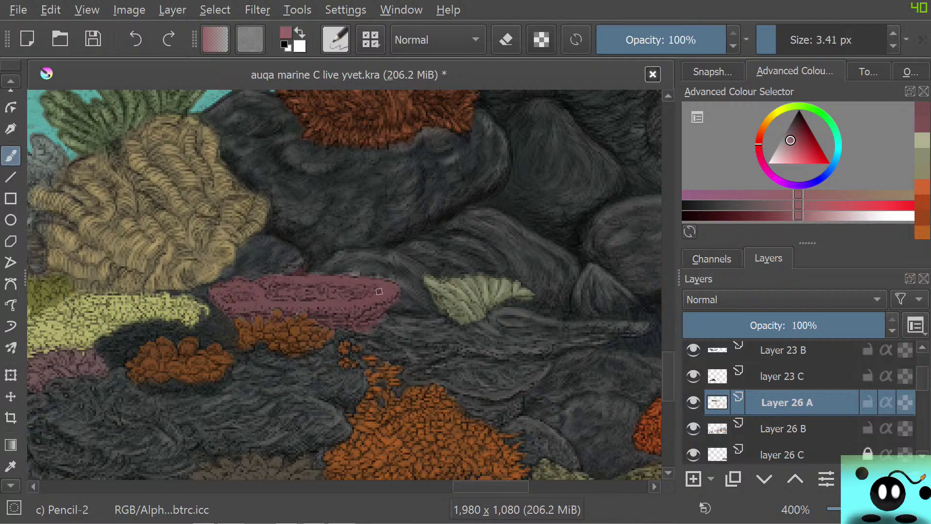
left_click_drag(394, 293, 369, 305)
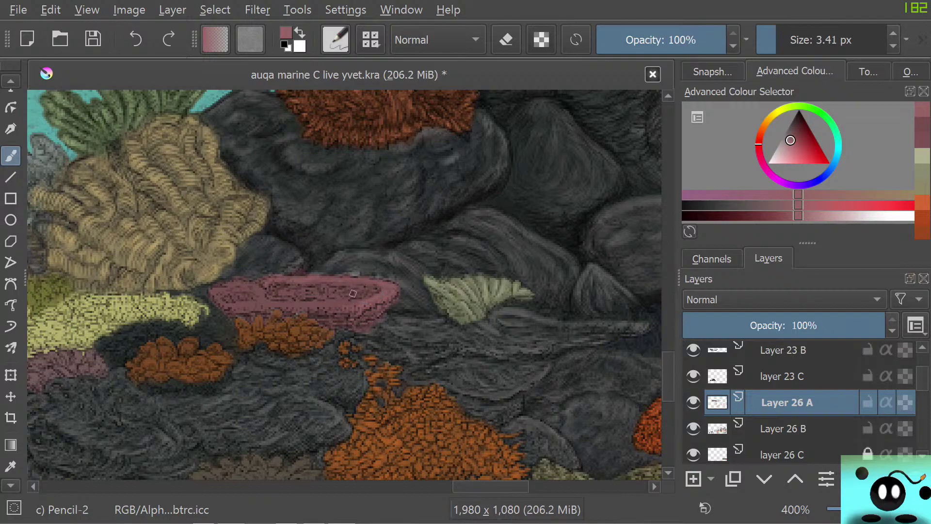
left_click_drag(777, 40, 782, 40)
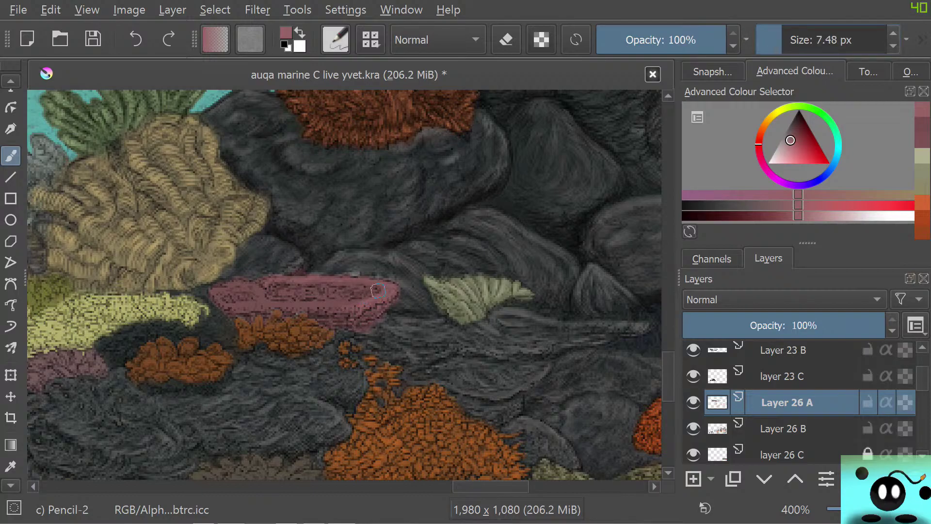
mouse_move(374, 291)
left_mouse_down()
mouse_move(222, 301)
mouse_move(213, 269)
mouse_move(228, 301)
mouse_move(219, 287)
mouse_move(219, 294)
mouse_move(238, 284)
mouse_move(266, 292)
mouse_move(215, 293)
left_mouse_up()
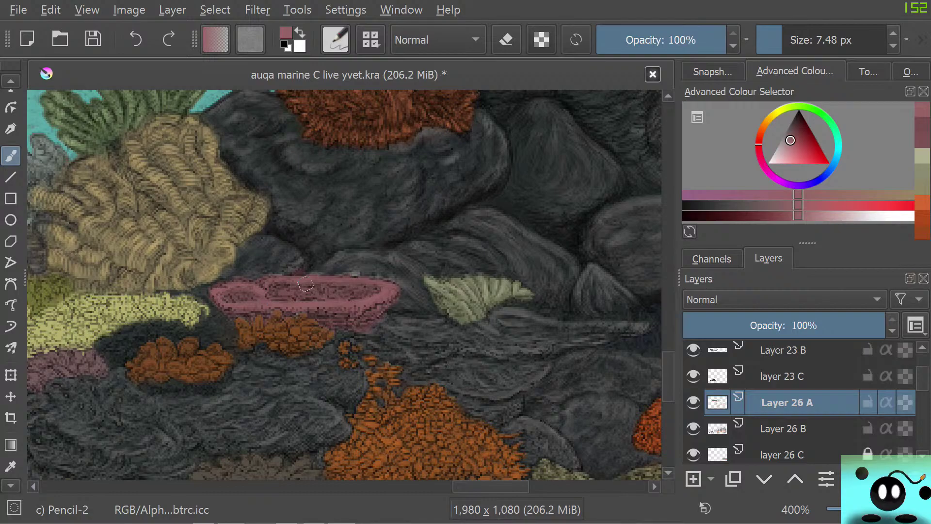
Lighten the colour to a pale pink, set the brush size to 5.88 px, and brighten the rims around the coral's two hollows.
right_click(352, 310)
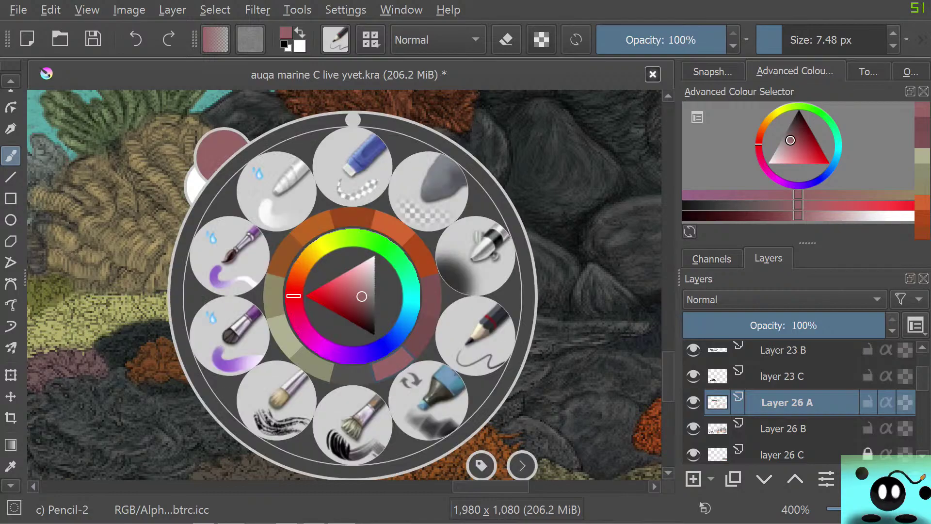
left_click_drag(362, 296, 360, 287)
right_click(363, 280)
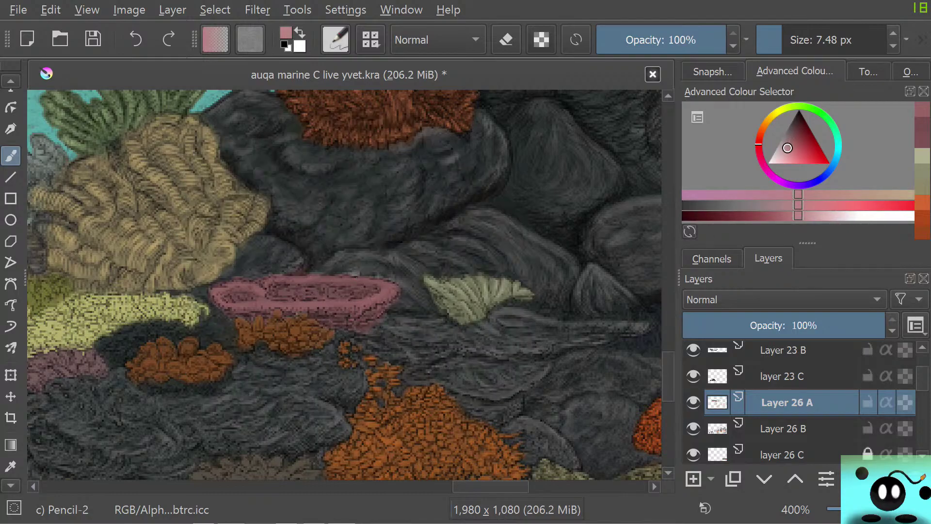
left_click_drag(782, 40, 779, 40)
left_click_drag(394, 287, 366, 306)
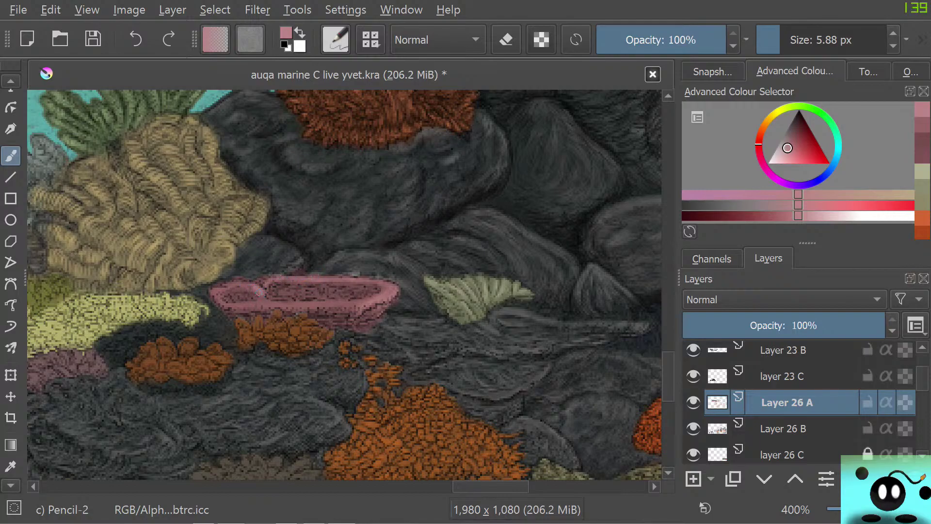
left_click_drag(257, 291, 222, 289)
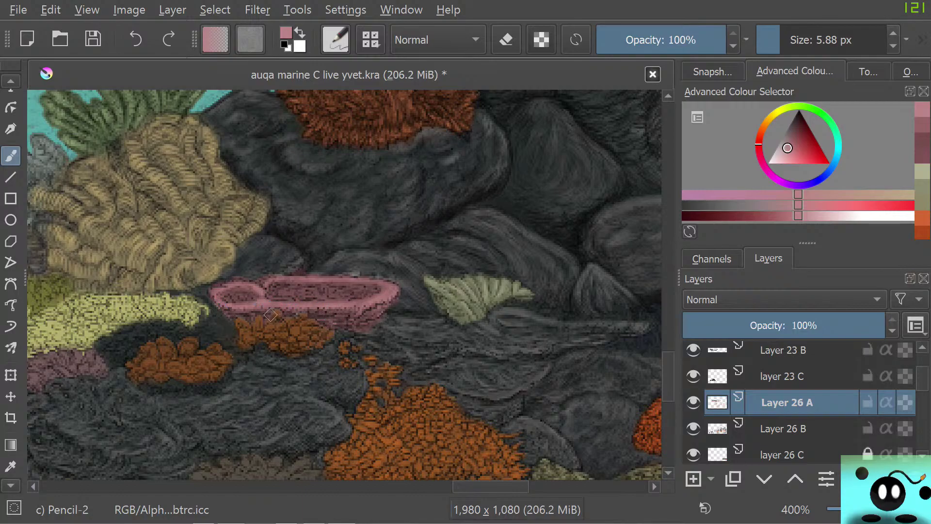
Darken the colour to a deep maroon and shade the inside of the coral's larger hollow.
right_click(364, 295)
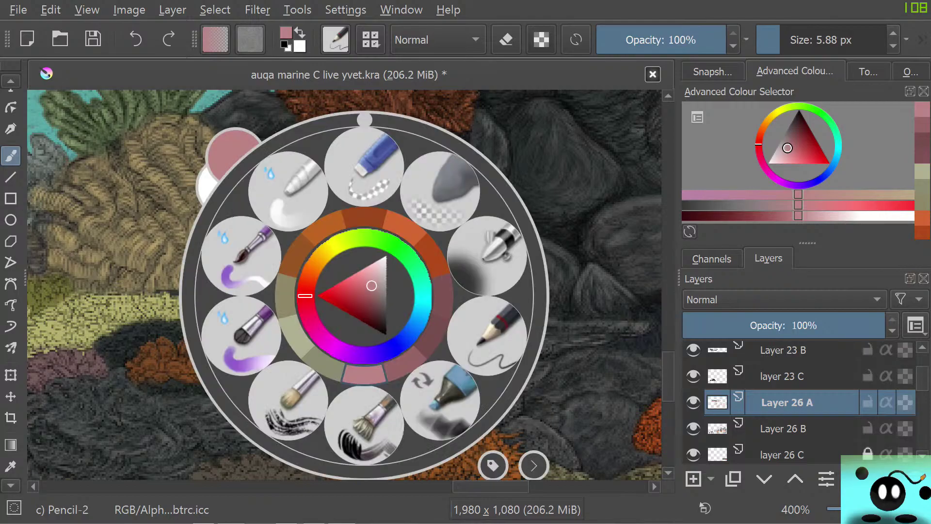
left_click_drag(372, 286, 378, 313)
left_click(147, 189)
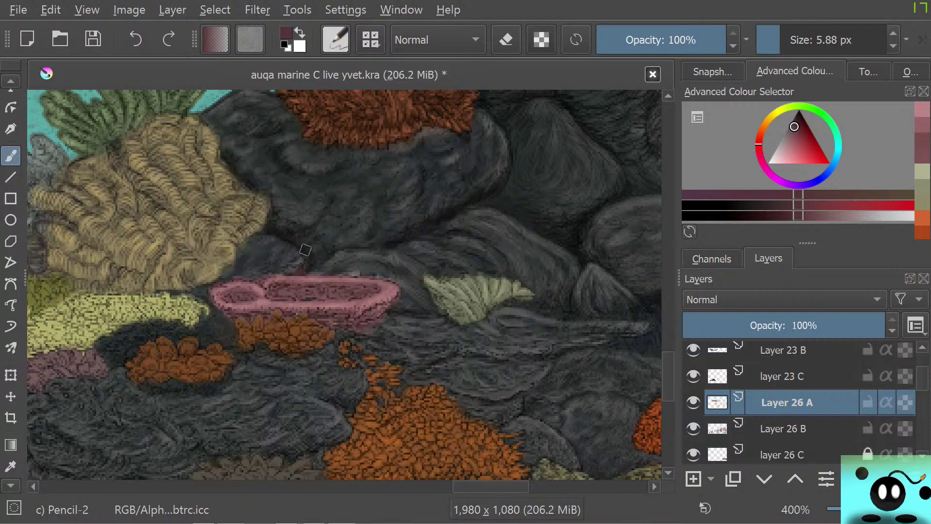
left_click_drag(364, 288, 370, 292)
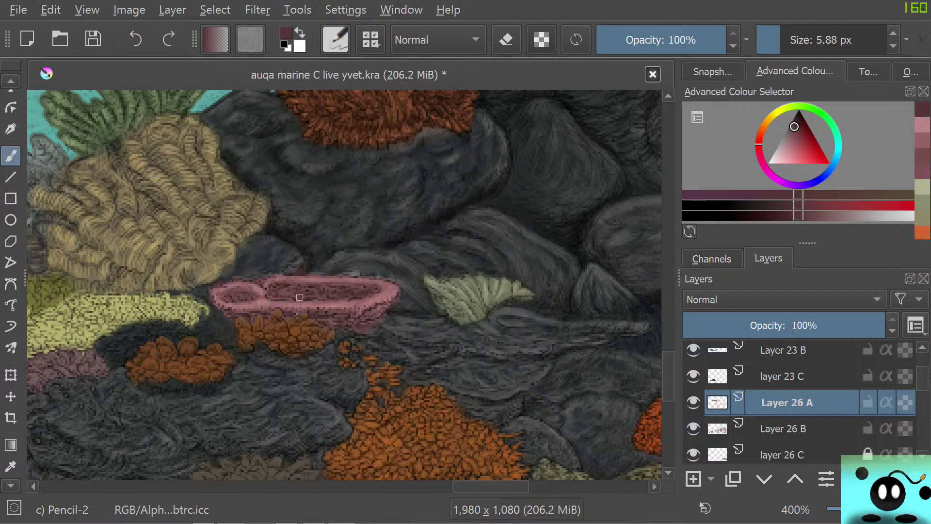
left_click_drag(336, 294, 310, 291)
Toggle the visibility of Layer 26 A to compare the corals before and after the new paint, including a close-up of the pink coral.
scroll(505, 294, "down", 4)
scroll(502, 266, "up", 3)
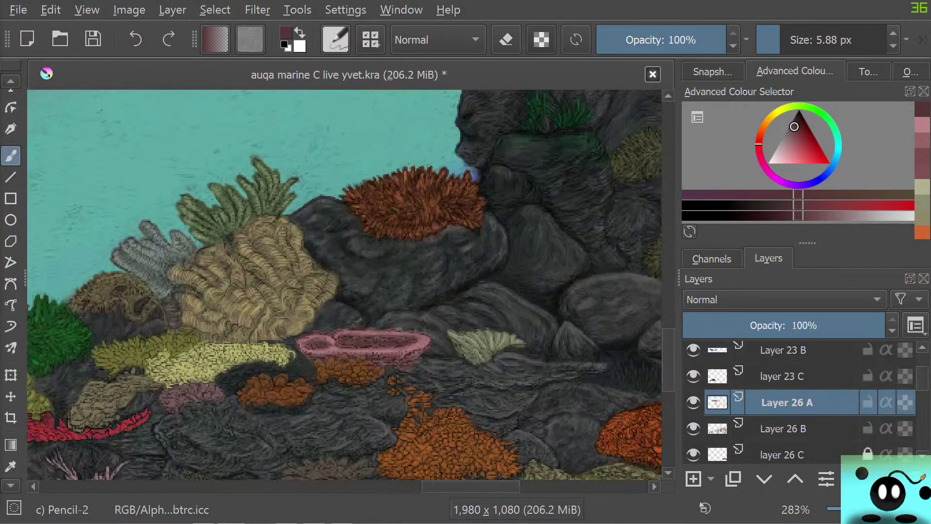
left_click(693, 402)
scroll(366, 355, "down", 4)
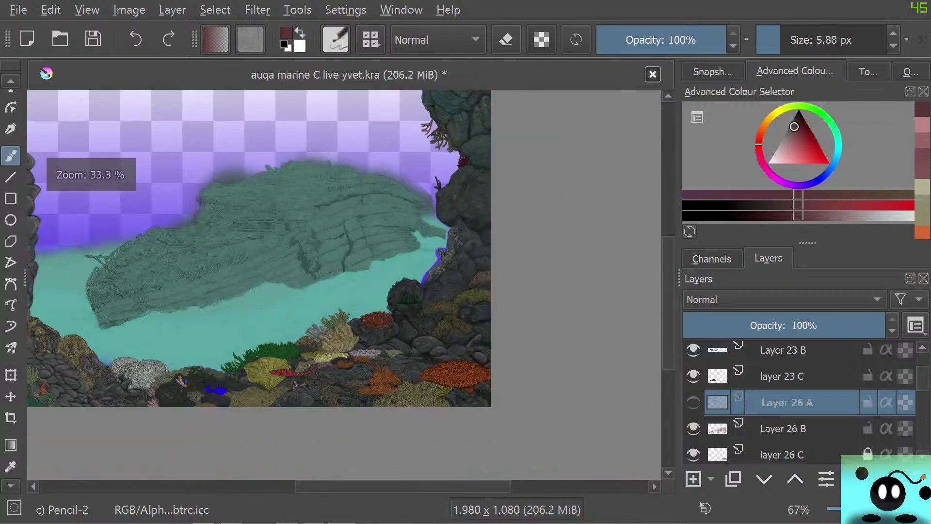
left_click(693, 402)
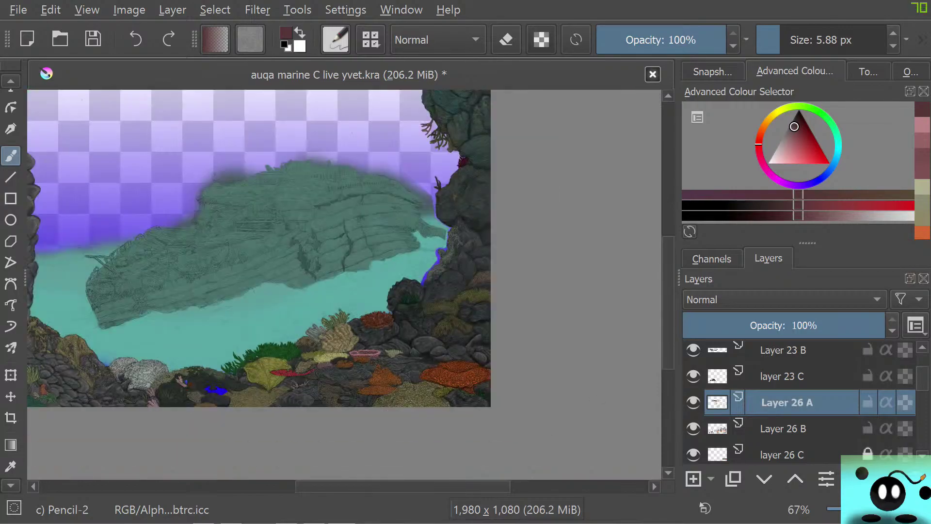
left_click(693, 402)
left_click(693, 402)
left_click(693, 402)
left_click(693, 402)
left_click(693, 402)
scroll(349, 354, "up", 4)
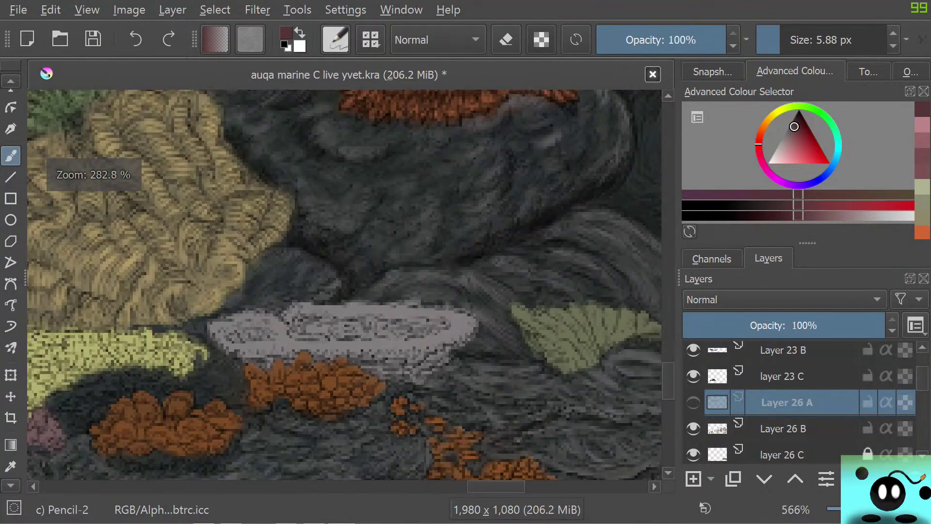
left_click(693, 402)
scroll(519, 320, "up", 1)
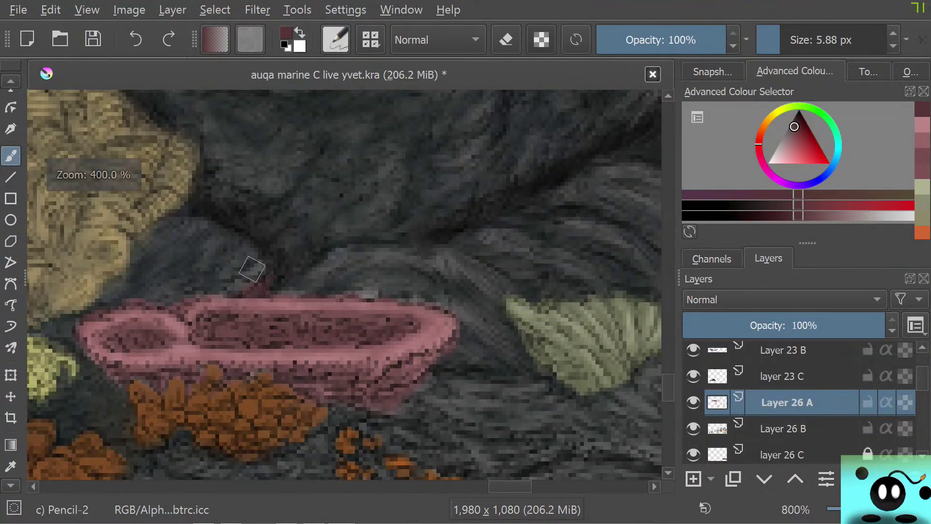
scroll(252, 268, "up", 1)
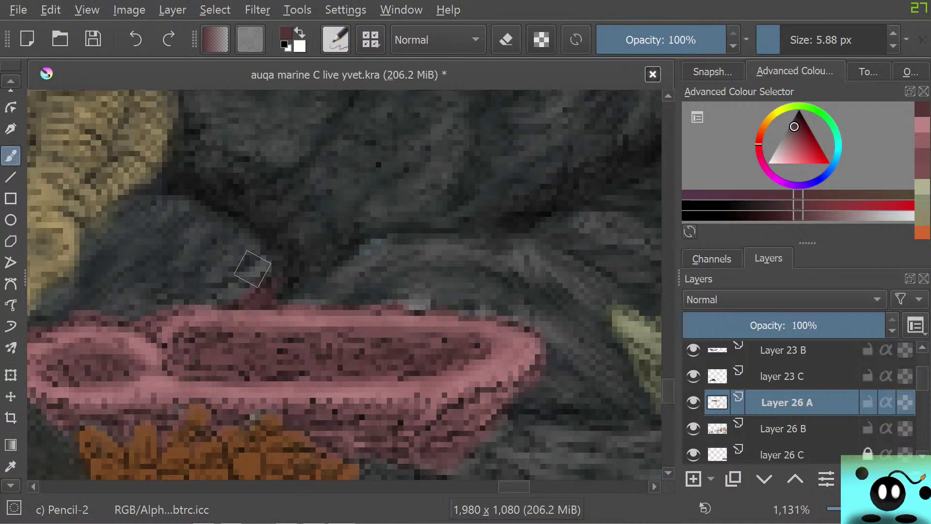
Compare the whole painting with Layer 26 A hidden and shown, leaving the layer visible.
scroll(252, 268, "down", 11)
scroll(101, 156, "up", 1)
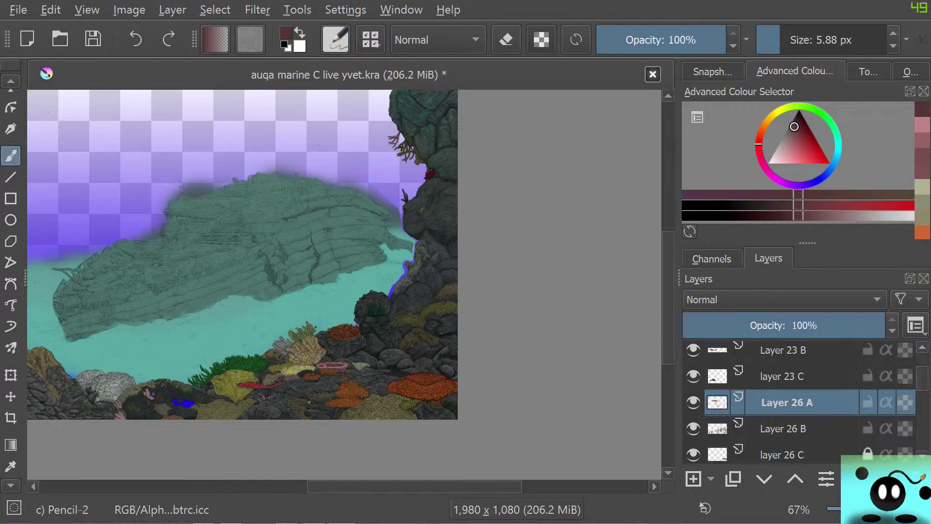
scroll(311, 392, "up", 1)
scroll(319, 363, "down", 1)
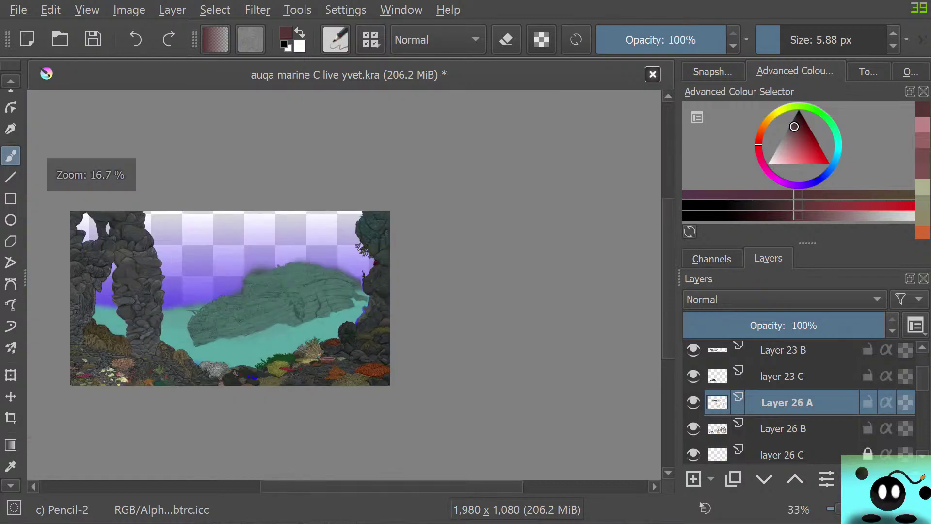
left_click(693, 402)
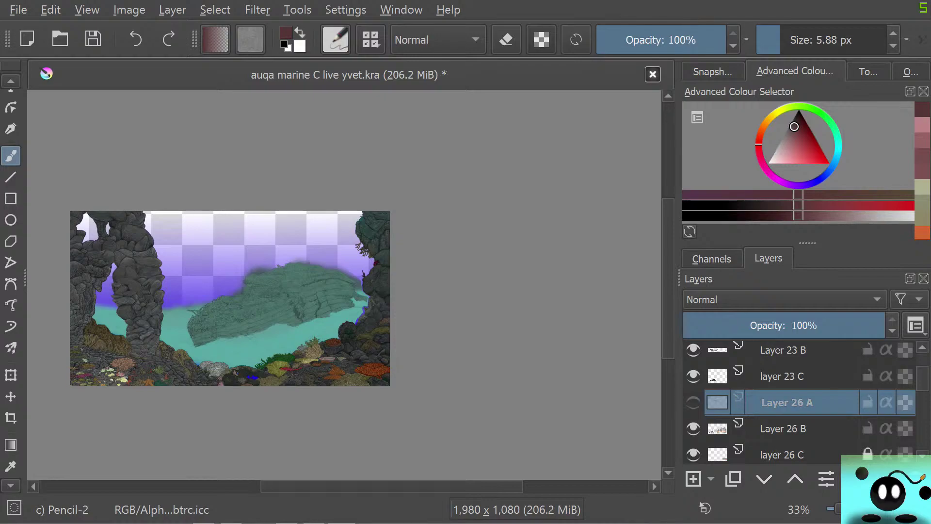
left_click(694, 402)
left_click(693, 402)
left_click(693, 402)
left_click(693, 402)
left_click(693, 402)
Save the reef painting with the repainted coral.
scroll(320, 344, "up", 3)
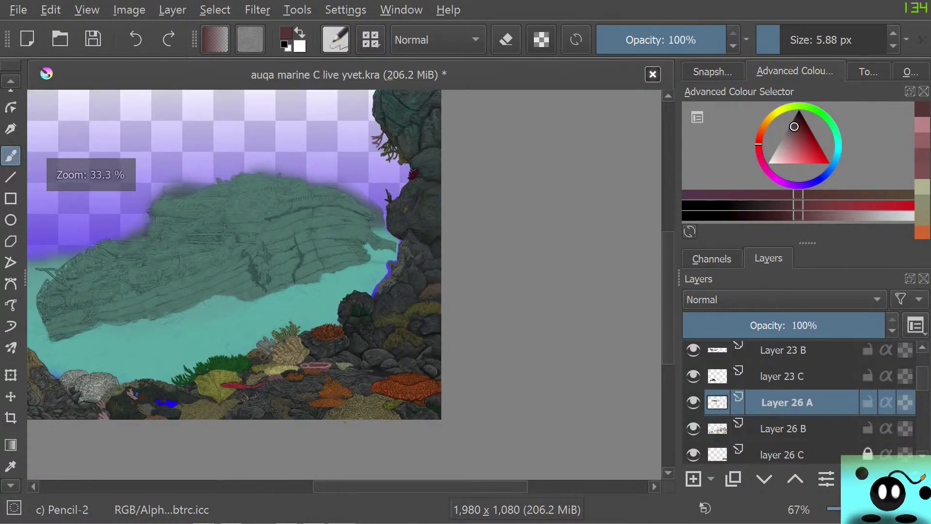
scroll(313, 337, "up", 3)
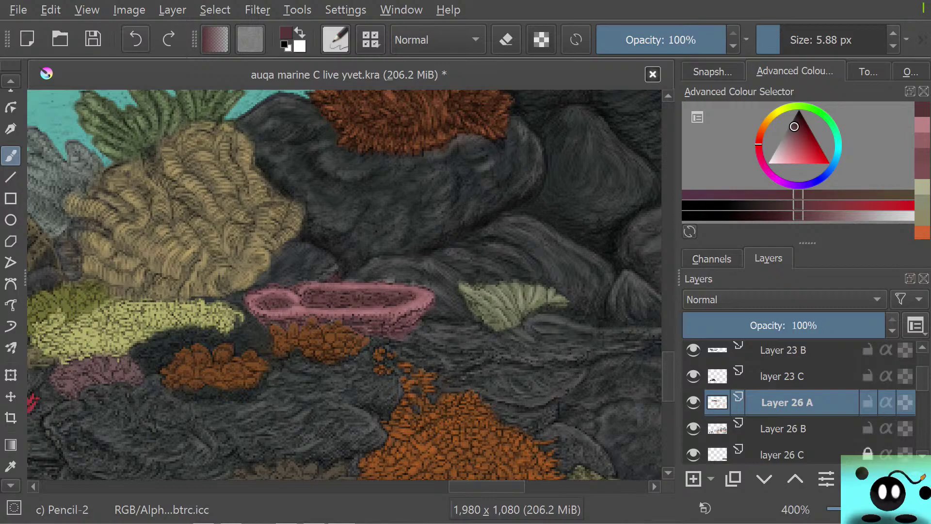
left_click(93, 39)
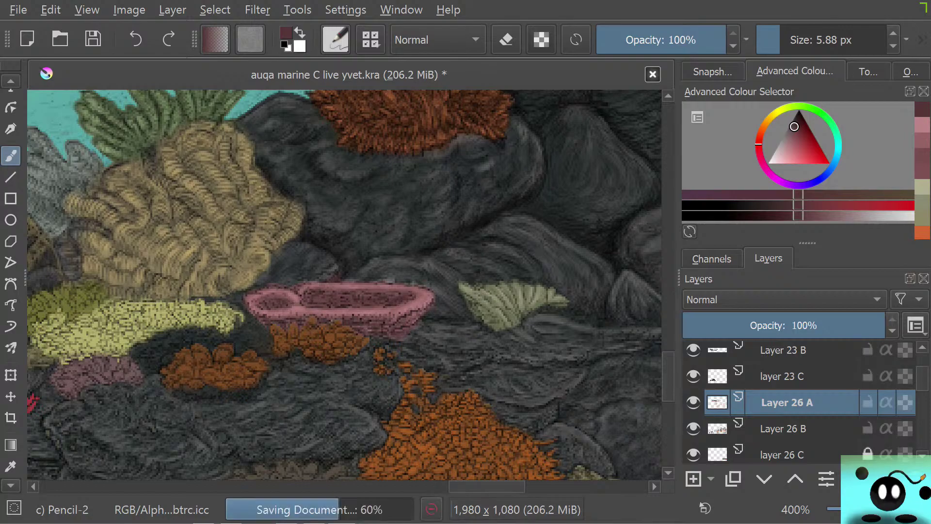
mouse_move(487, 487)
left_mouse_down()
mouse_move(461, 486)
mouse_move(524, 487)
mouse_move(425, 486)
mouse_move(470, 487)
left_mouse_up()
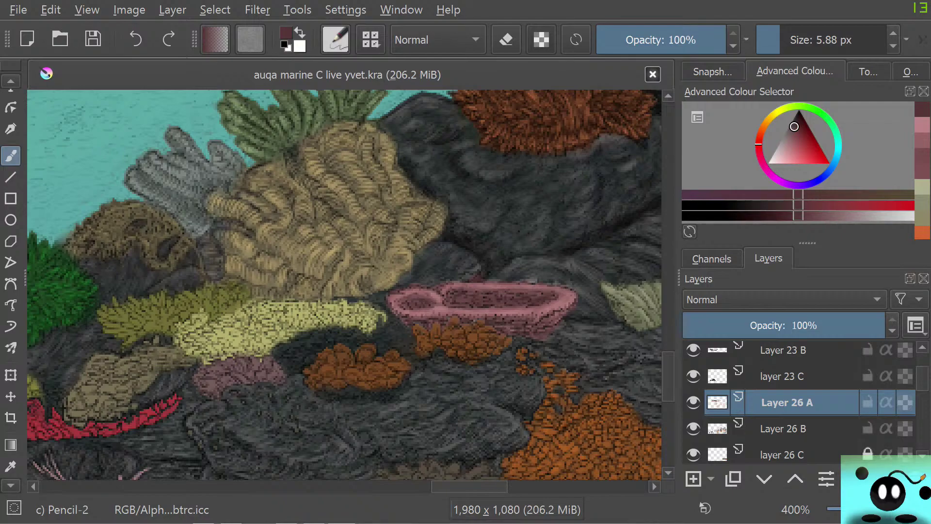
left_click_drag(469, 487, 464, 487)
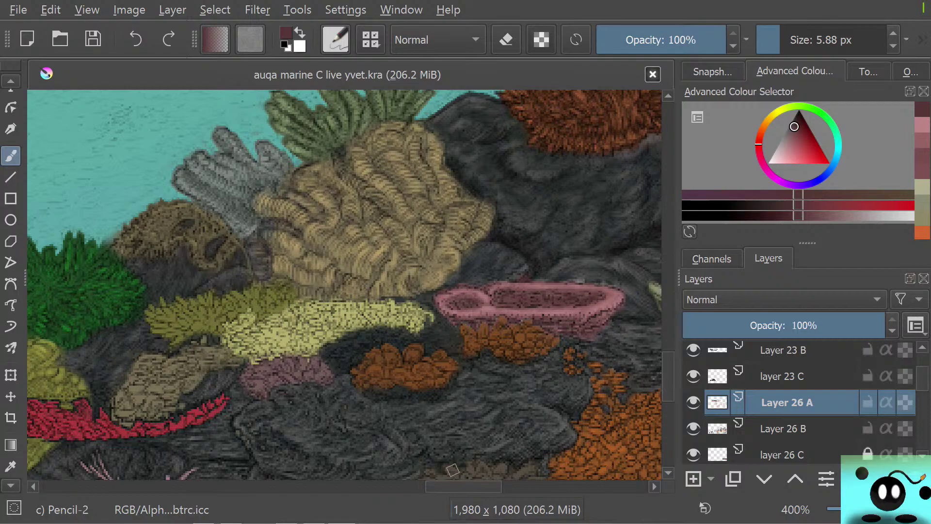
scroll(453, 470, "down", 4)
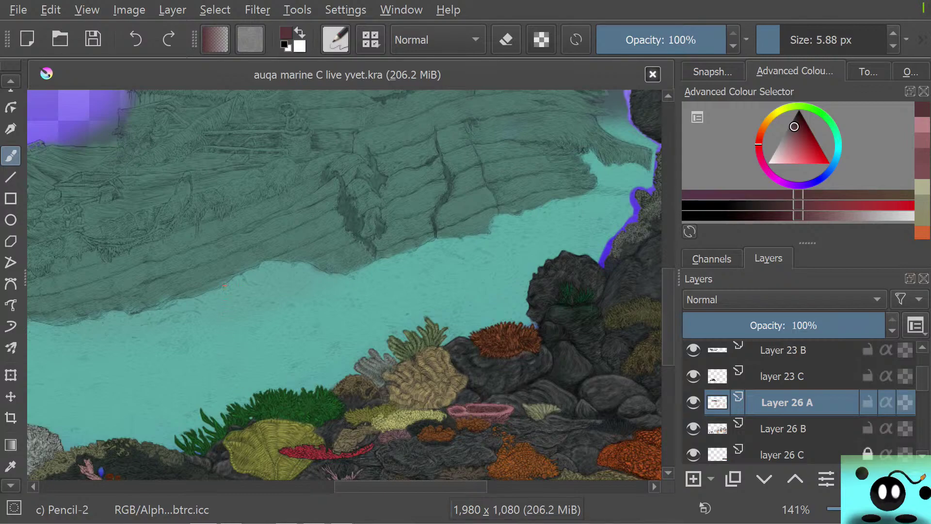
scroll(257, 413, "down", 5)
scroll(241, 411, "up", 2)
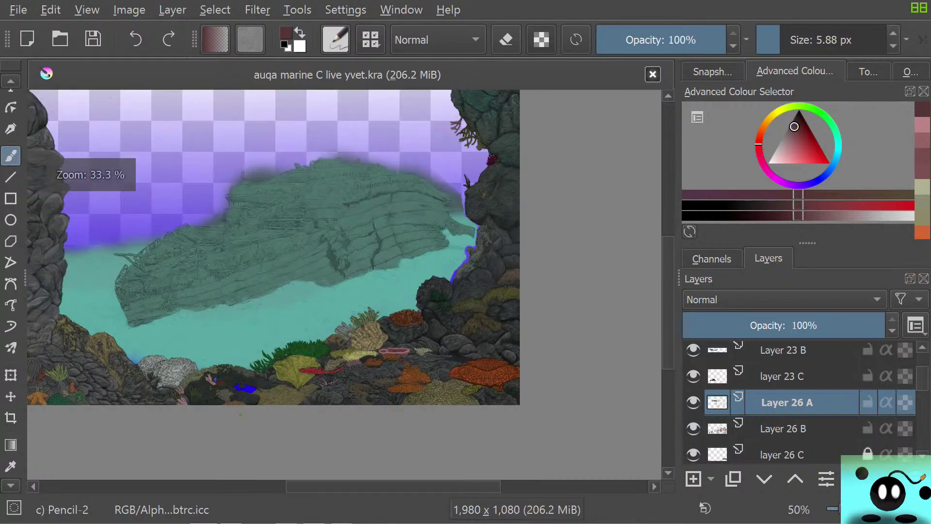
scroll(239, 346, "up", 1)
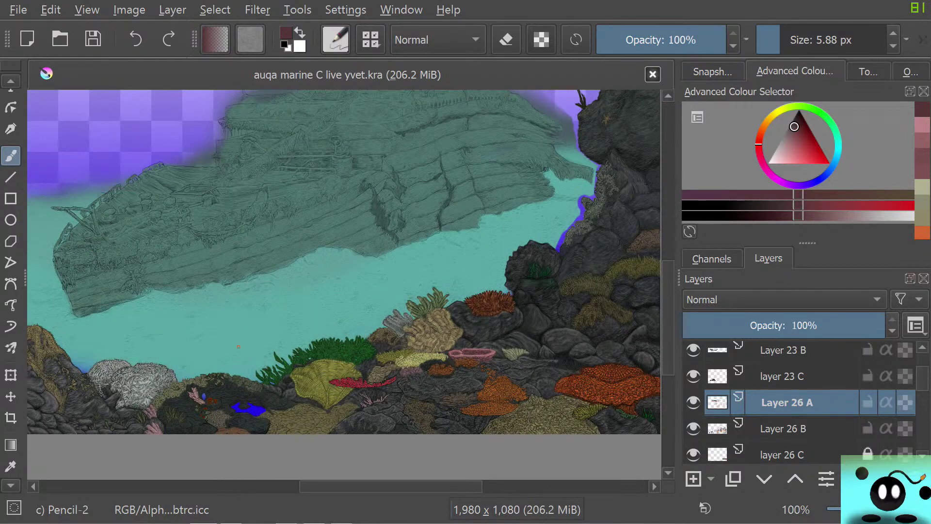